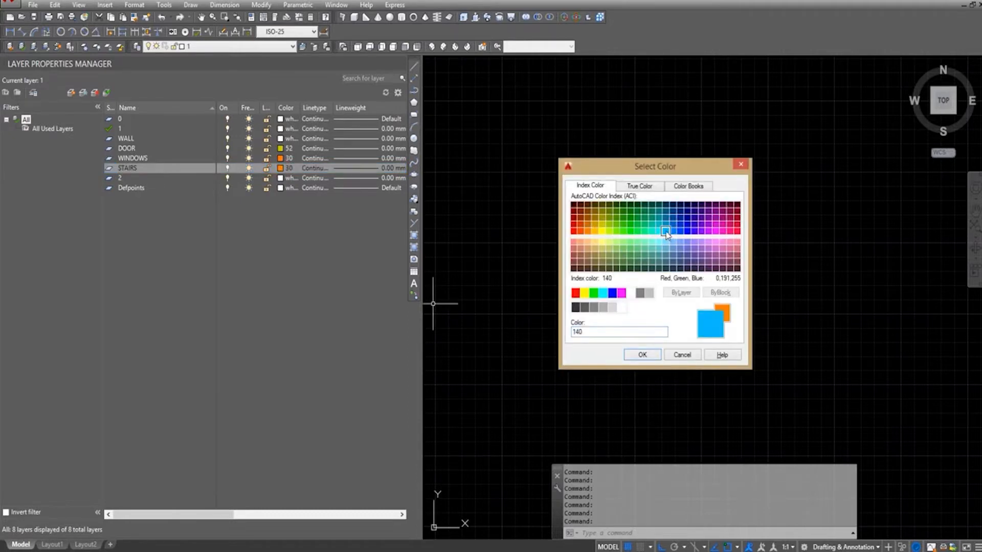
- Set the STAIRS layer's colour to index 140 and close the layer manager
left_click(642, 355)
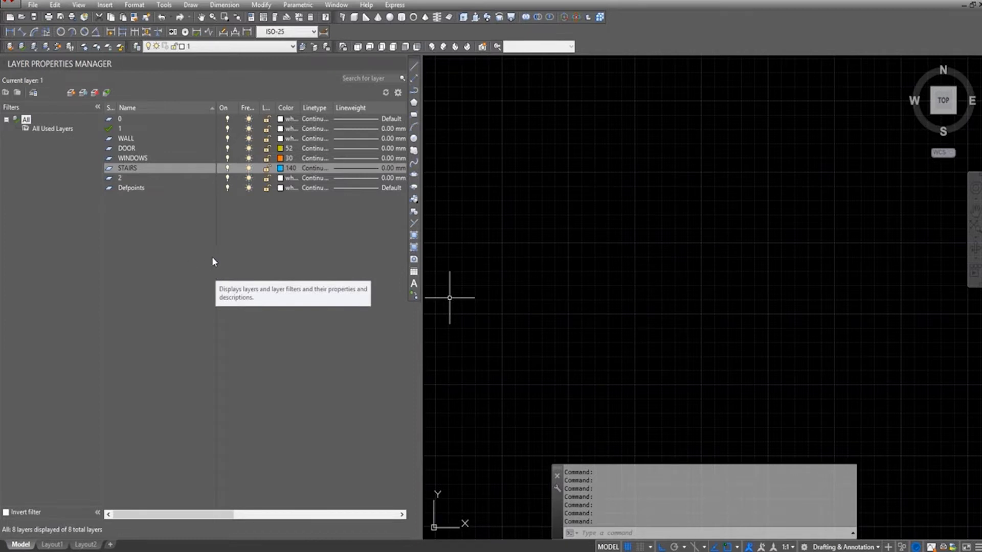
left_click(401, 62)
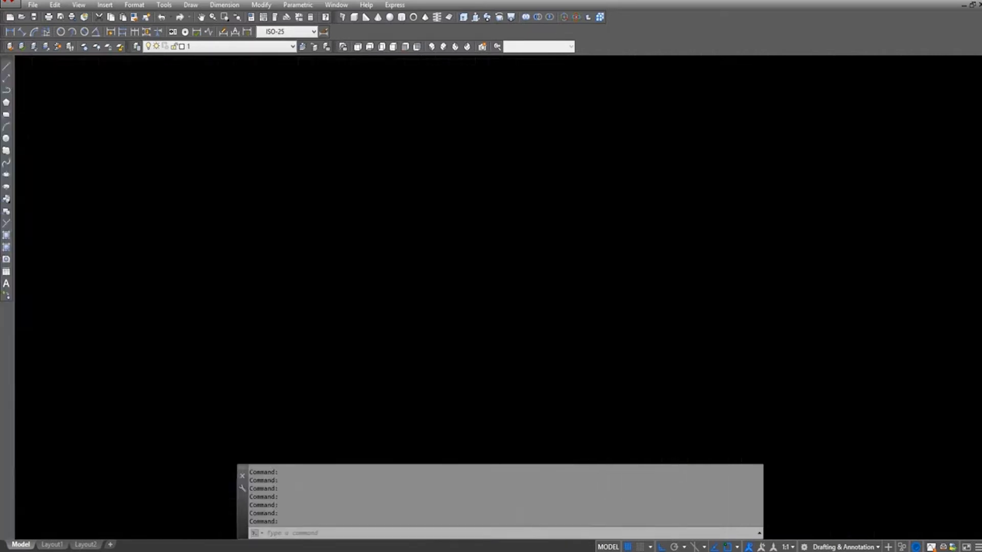
type("l")
key("Return")
left_click(277, 157)
key("Escape")
- Make WALL the current layer and draw a horizontal line 1640 long for the plan's upper outer wall
left_click(230, 46)
left_click(208, 100)
type("l")
key("Return")
left_click(306, 155)
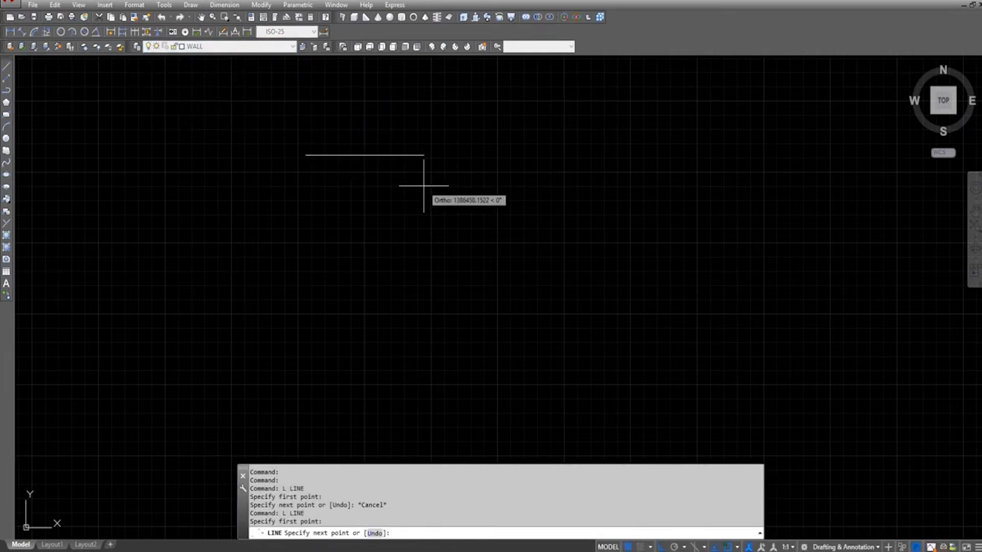
key("Return")
key("Return")
- Complete the outer wall rectangle with a 1040 left side, a 1640 lower side and a 1040 right side
scroll(313, 158, "up", 10)
middle_click_drag(235, 161, 404, 153)
type("l")
key("Return")
left_click(270, 135)
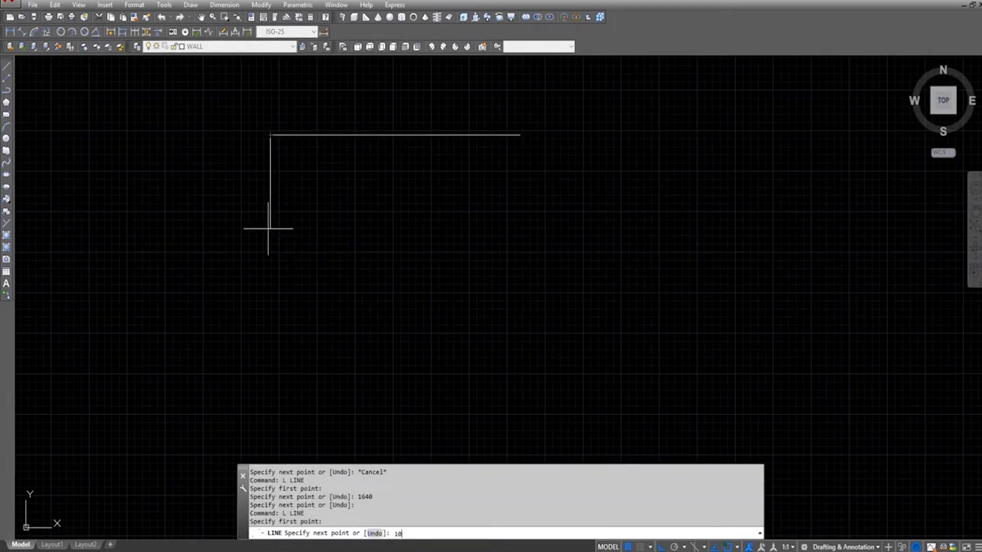
type("1040")
key("Return")
type("1640")
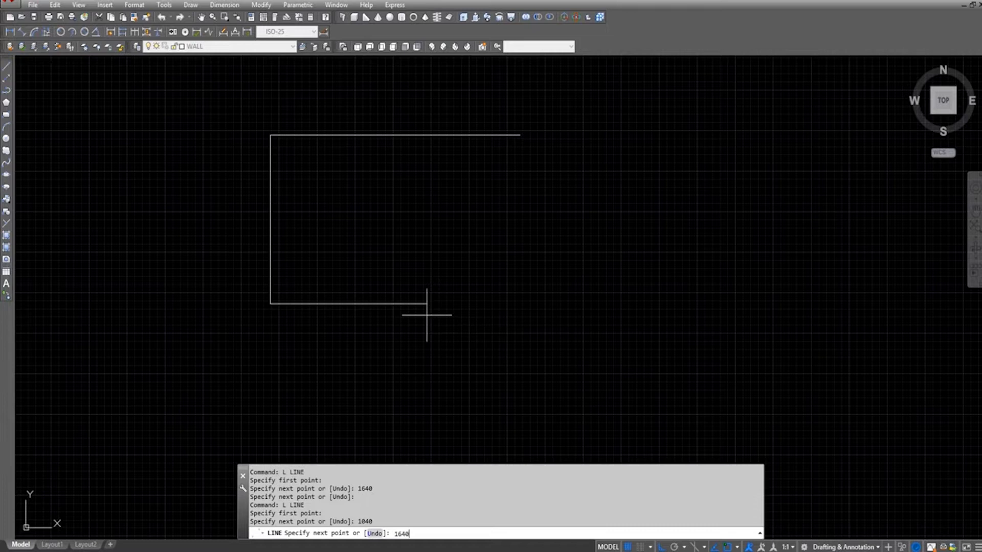
key("Return")
type("1040")
key("Return")
key("Escape")
- Offset all four outer wall lines inward by 20 to give the walls thickness
type("o")
key("Return")
type("20")
key("Return")
scroll(347, 140, "up", 2)
left_click(348, 141)
left_click(343, 180)
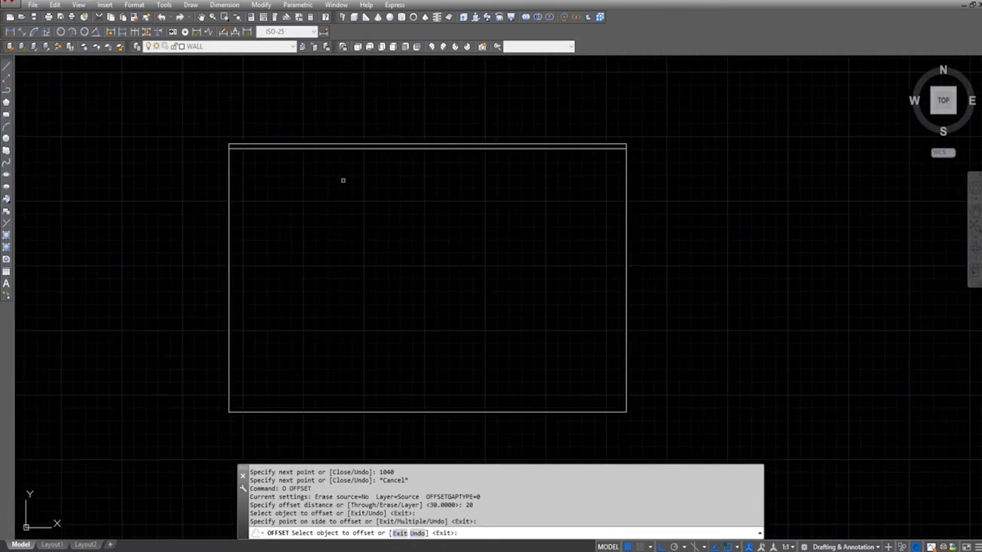
left_click(229, 203)
left_click(266, 224)
left_click(337, 385)
left_click(336, 412)
left_click(344, 385)
left_click(623, 318)
left_click(546, 313)
key("Escape")
- Fillet the two upper corners of the inner wall outline into sharp corners with radius 0
type("f")
key("Return")
left_click(235, 153)
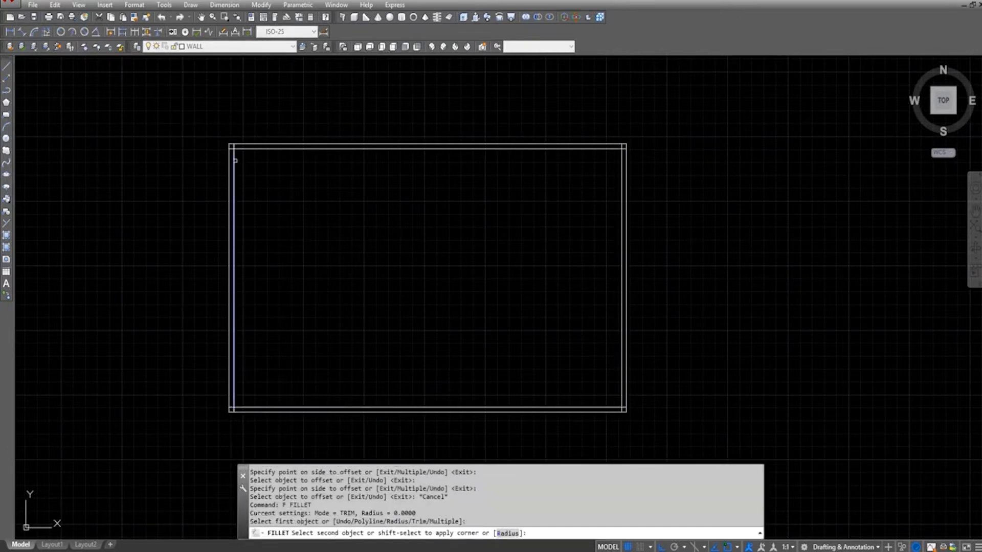
key("Escape")
key("Return")
left_click(593, 150)
left_click(621, 168)
key("Escape")
- Fillet the two lower corners of the inner wall outline into sharp corners with radius 0
key("Return")
left_click(235, 384)
left_click(248, 409)
key("Escape")
key("Return")
left_click(601, 409)
left_click(624, 398)
left_click(622, 395)
key("Escape")
key("Escape")
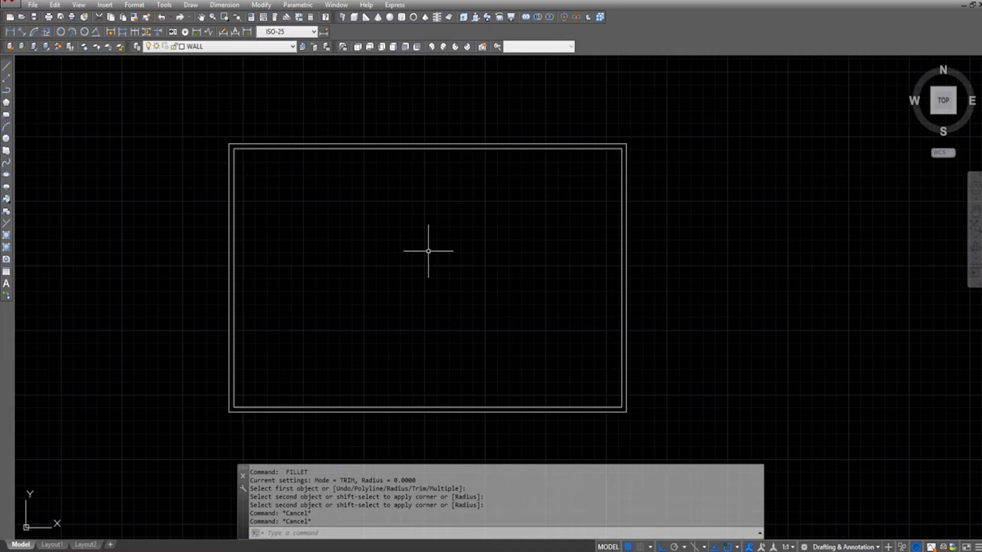
- Offset the inner line of the upper wall downward by 410
type("o")
key("Return")
type("410")
key("Return")
left_click(339, 151)
left_click(324, 175)
key("Escape")
- Offset the new horizontal partition line upward by 20 to form the partition wall's thickness
key("o")
key("Return")
type("20")
key("Return")
left_click(331, 255)
left_click(327, 221)
key("Escape")
- Offset the inner line of the left wall 450 to the right to mark the partition's end
type("o")
key("Return")
type("450")
key("Return")
left_click(234, 221)
left_click(324, 225)
key("Escape")
- Fillet both partition lines with the vertical end line to close off the partition wall's free end
key("f")
key("Return")
scroll(345, 235, "up", 3)
left_click(345, 227)
left_click(351, 232)
key("Return")
left_click(351, 242)
left_click(346, 248)
- Trim the inner left wall line between the two partition lines to open the wall junction
scroll(378, 225, "down", 2)
middle_click_drag(307, 189, 416, 284)
key("t")
key("r")
key("Return")
key("Return")
left_click(194, 329)
left_click(201, 329)
scroll(201, 329, "up", 2)
left_click(172, 334)
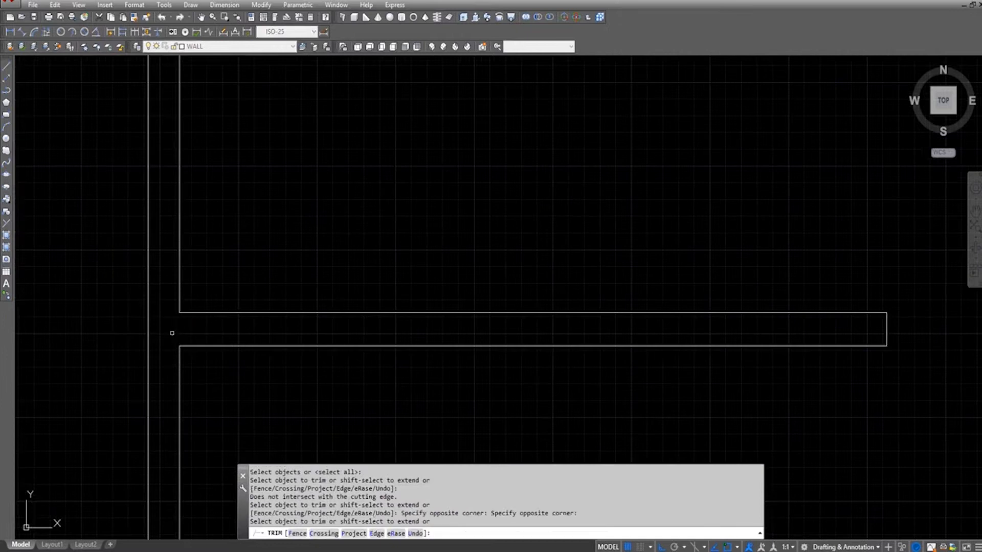
key("Escape")
scroll(204, 325, "down", 2)
- Make STAIRS the current layer and offset the stairwell's inner wall lines 120 inward
left_click(213, 48)
left_click(197, 98)
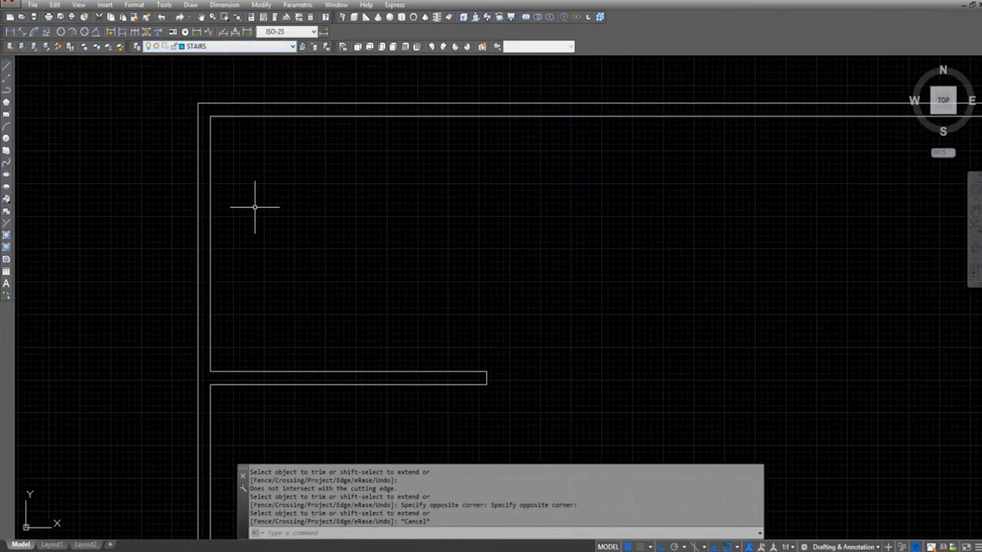
key("o")
key("Return")
type("120")
key("Return")
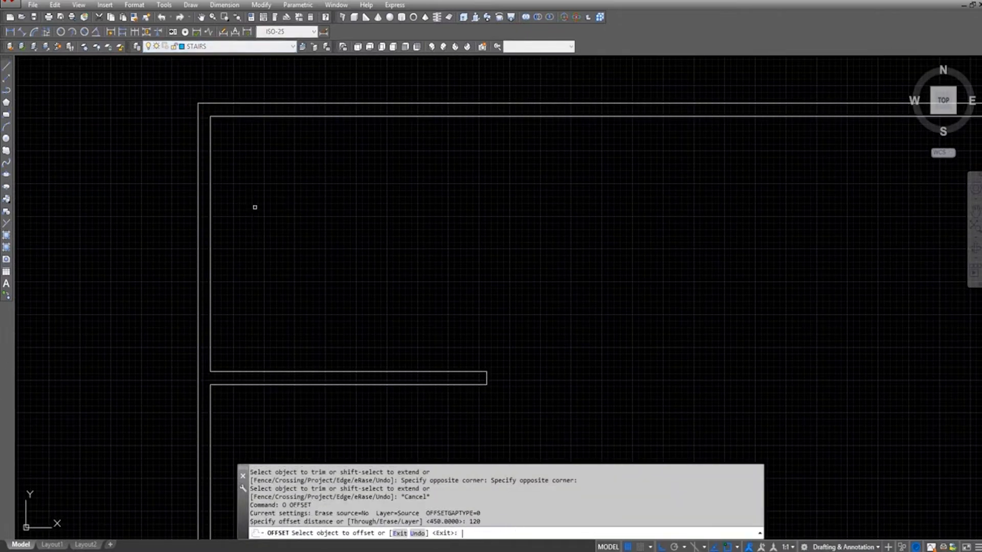
left_click(211, 220)
left_click(258, 224)
left_click(346, 117)
left_click(343, 147)
- Fillet the offset stairwell lines at their two left corners to form the inner edge of the stairs
key("Return")
left_click(303, 195)
left_click(284, 207)
key("Return")
left_click(284, 242)
left_click(309, 293)
middle_click_drag(277, 205, 287, 221)
key("Escape")
- Draw the first stair line from the upper corner of the inner edge straight up to the inner wall line
key("l")
key("Return")
left_click(294, 211)
left_click(293, 133)
key("Escape")
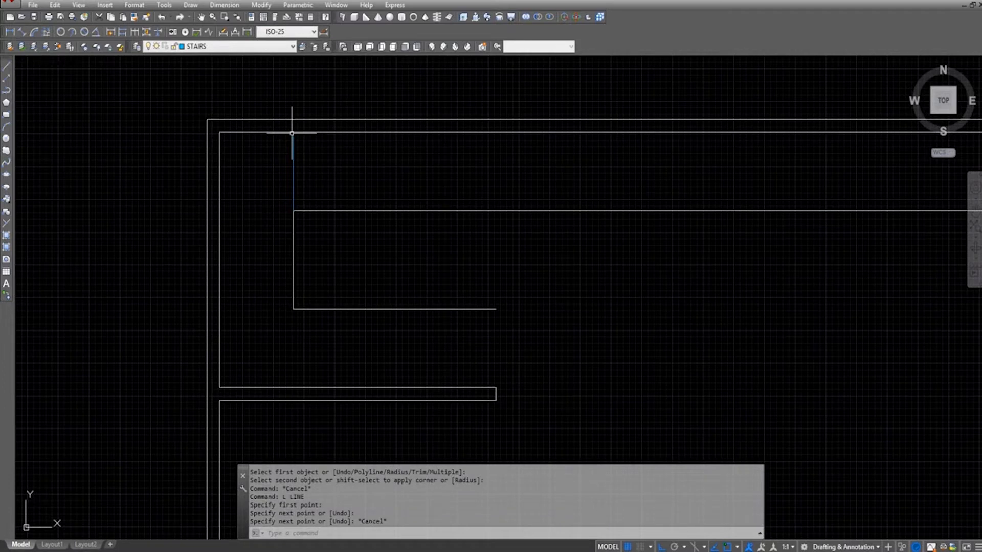
- Offset the first stair line repeatedly to the right to add ten more evenly spaced lines to the upper flight
type("o")
key("Return")
left_click(294, 165)
left_click(314, 163)
left_click(311, 164)
left_click(322, 164)
left_click(330, 163)
left_click(340, 162)
left_click(348, 163)
left_click(375, 160)
left_click(367, 153)
left_click(383, 153)
left_click(431, 157)
left_click(440, 155)
key("Escape")
- Trim the upper horizontal stair edge beyond the last stair line
type("tr")
key("Return")
key("Return")
left_click(504, 187)
left_click(522, 232)
key("Escape")
type("mi")
key("Return")
key("Escape")
- Mirror the upper flight's stair lines about the horizontal axis through the left stair edge's midpoint, keeping the originals
type("mi")
key("Return")
left_click(513, 163)
left_click(290, 186)
key("Return")
left_click(294, 260)
left_click(589, 264)
right_click(591, 265)
left_click(633, 274)
key("Escape")
- Trim the lower horizontal stair edge beyond the last stair line of the lower flight
type("tr")
key("Return")
key("Return")
left_click(505, 296)
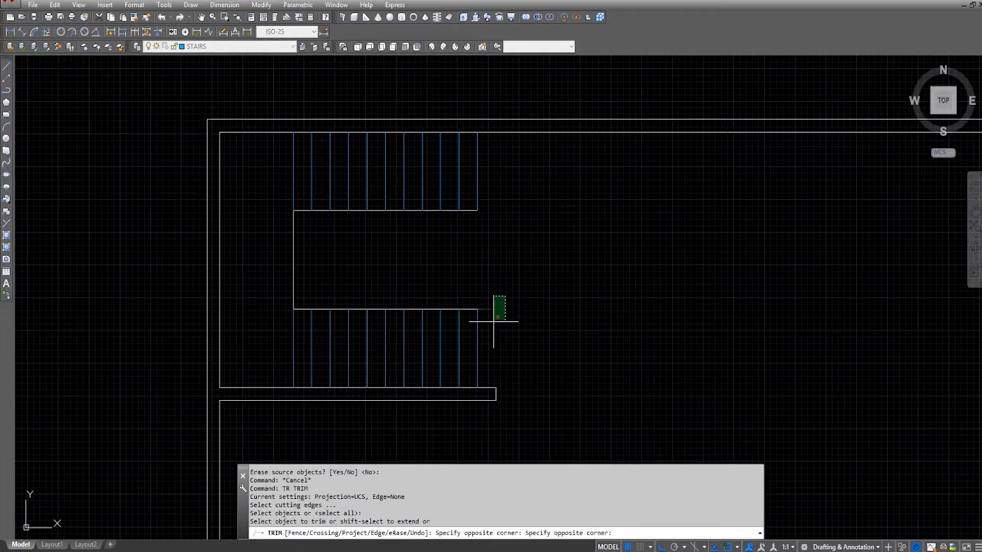
left_click(494, 322)
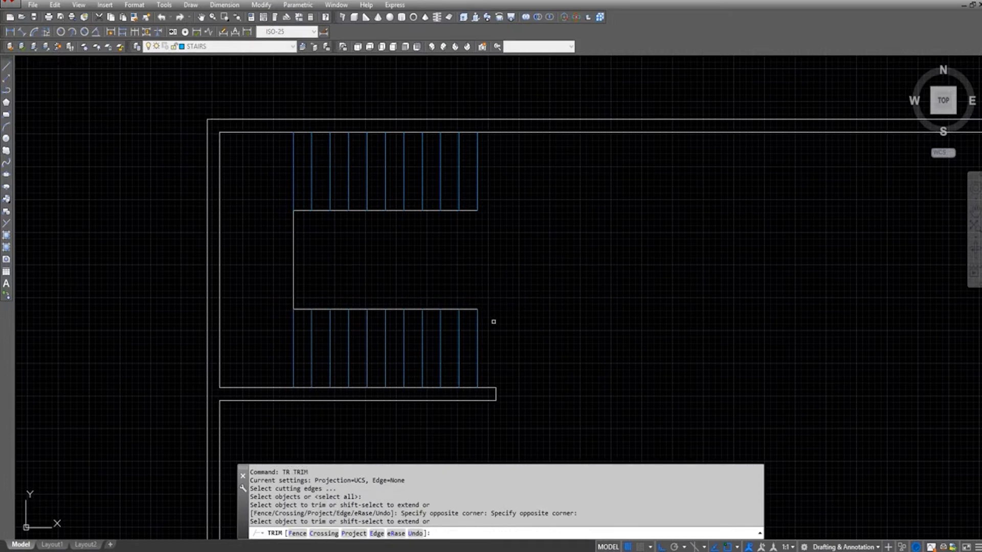
key("Escape")
key("Escape")
- Draw a horizontal stair line from the upper-left corner of the inner stair edge to the left inner wall line
middle_click_drag(350, 280, 396, 281)
type("l")
key("Return")
left_click(340, 211)
left_click(247, 211)
key("Escape")
- Offset the horizontal stair line downward repeatedly to add five more evenly spaced lines, reaching the lower inner corner
type("o")
key("Return")
key("Return")
left_click(321, 211)
left_click(321, 226)
left_click(321, 231)
left_click(325, 245)
left_click(324, 251)
left_click(330, 268)
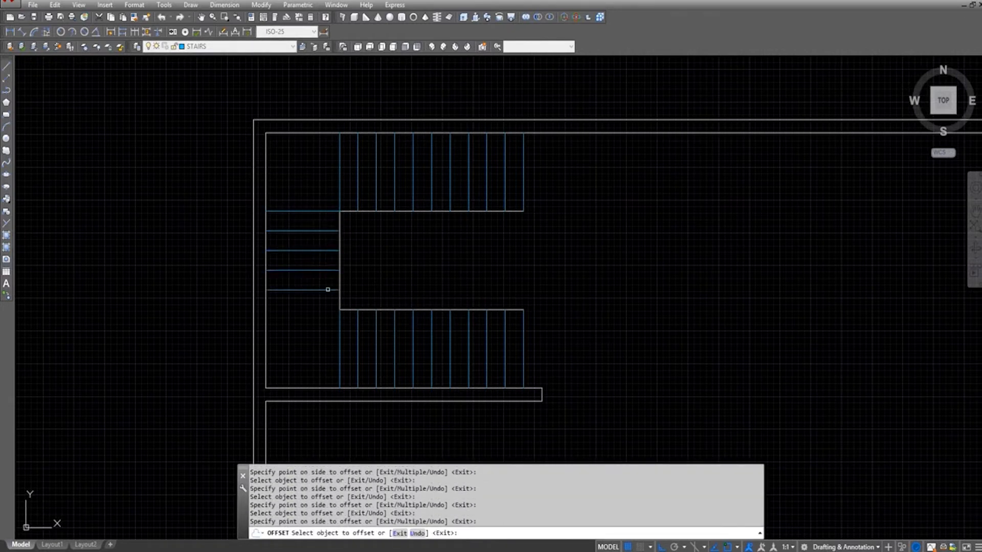
left_click(327, 291)
left_click(326, 303)
key("Escape")
- Draw two diagonal lines joining the upper and lower left corners of the inner stair edge to the matching inner wall corners
type("\"l")
key("Escape")
type("l")
key("Return")
left_click(338, 211)
left_click(267, 134)
key("Escape")
key("Return")
left_click(339, 310)
left_click(267, 388)
key("Escape")
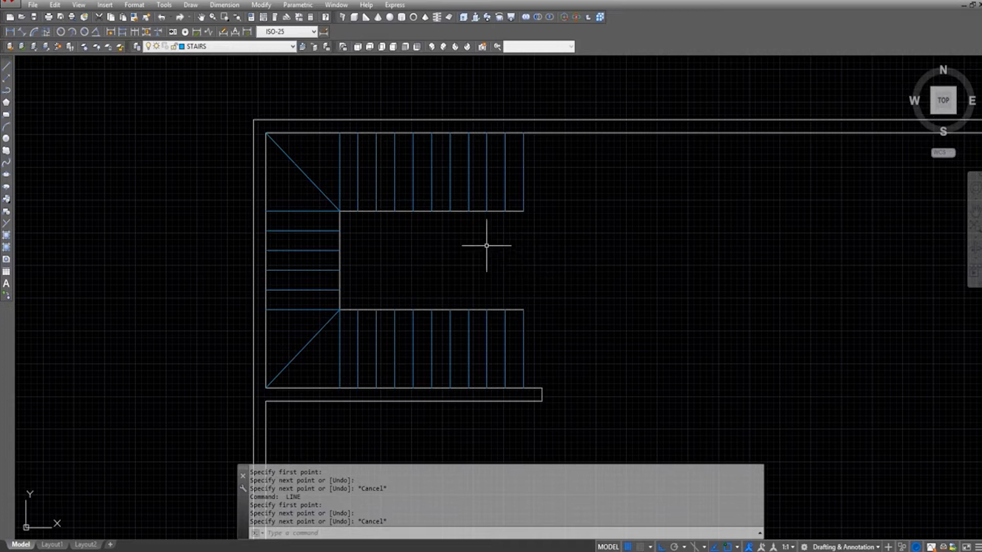
- Make WALL the current layer and draw a vertical line closing the open right side of the inner stair edge
left_click(235, 46)
left_click(215, 99)
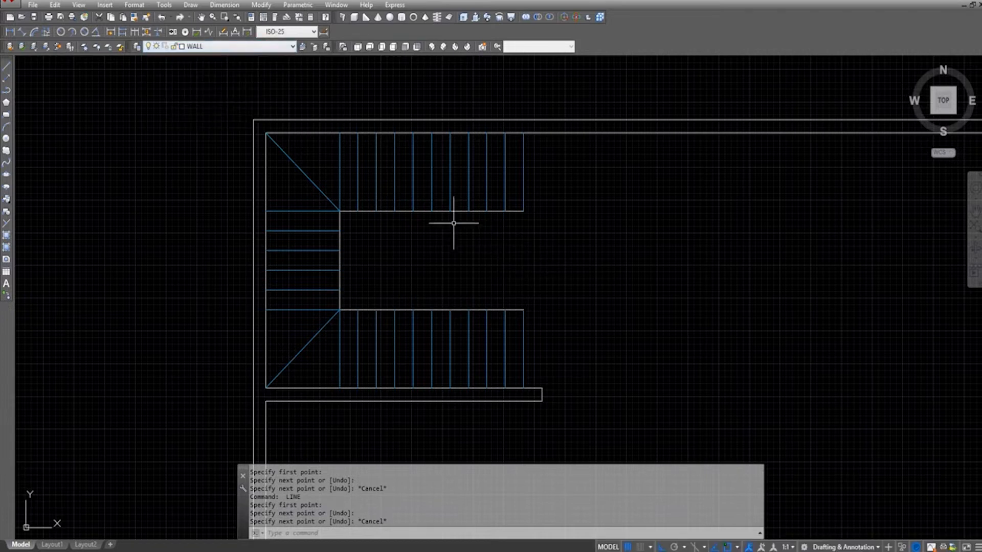
type("l")
key("Return")
left_click(523, 211)
left_click(523, 310)
key("Escape")
key("Escape")
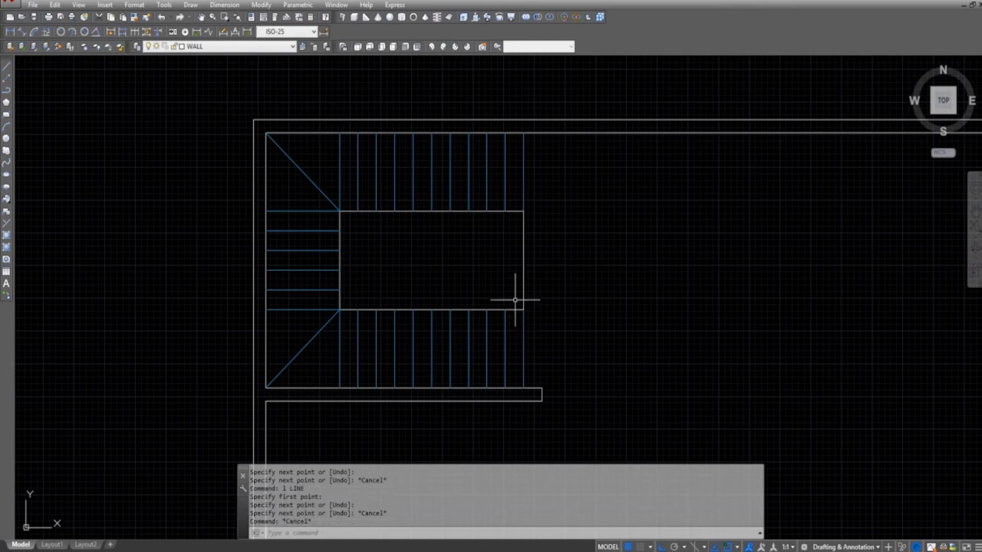
- Offset all four sides of the stairwell rectangle inward by 10
type("o")
key("Return")
type("10")
key("Return")
left_click(460, 210)
left_click(444, 239)
left_click(340, 239)
left_click(377, 256)
key("Return")
key("Escape")
key("Return")
key("Return")
left_click(398, 310)
left_click(427, 280)
left_click(522, 275)
left_click(495, 274)
key("Escape")
- Fillet the four inward offset lines at zero radius to form a rectangle with square corners
type("f")
left_click(345, 223)
left_click(352, 218)
key("space")
left_click(502, 218)
left_click(516, 229)
key("space")
left_click(518, 266)
left_click(511, 303)
key("space")
left_click(346, 294)
left_click(355, 303)
key("space")
key("Escape")
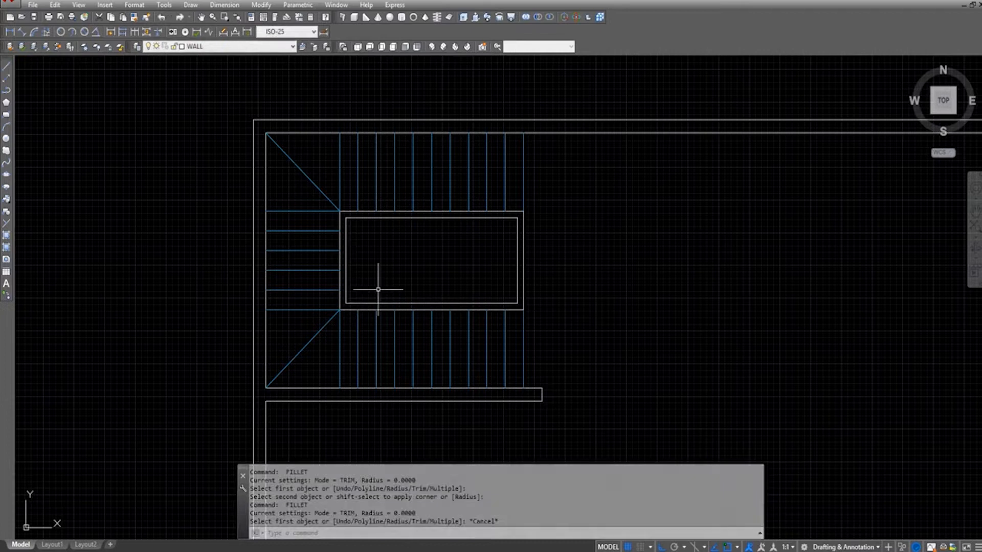
- Offset the right side of the stairwell rectangle 390 to the right
type("o")
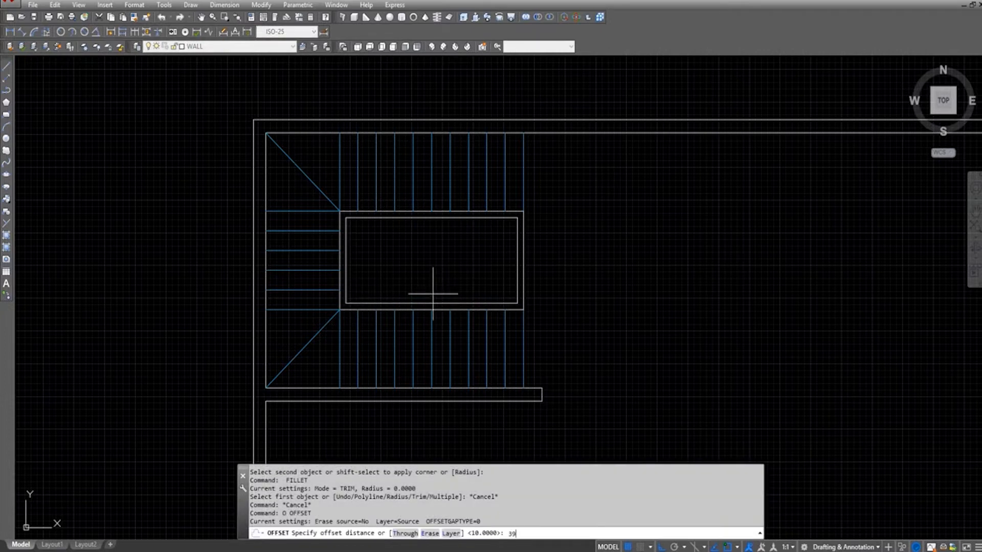
left_click(524, 254)
left_click(601, 266)
scroll(593, 270, "down", 3)
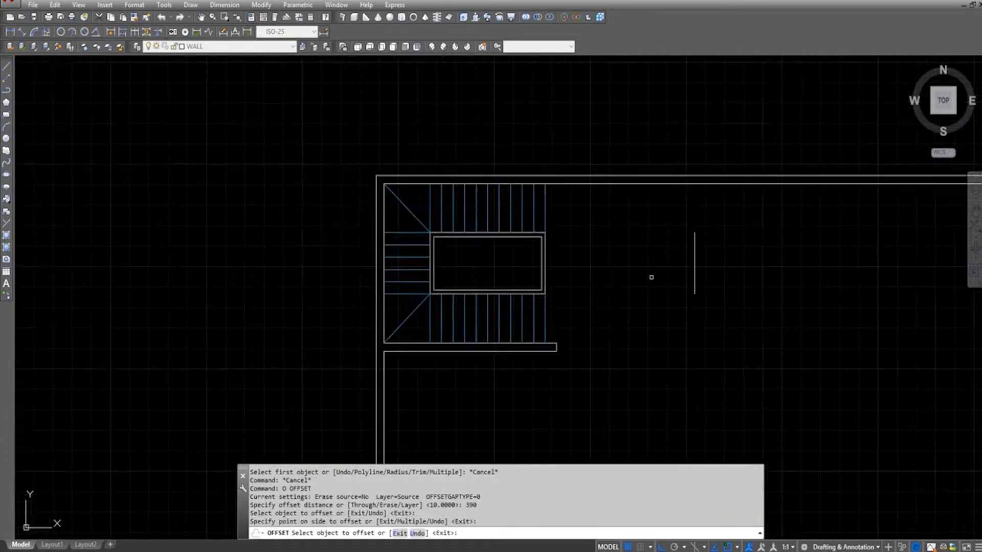
key("Escape")
- Draw a horizontal line from the lower end corner of the partition to the right, past the new vertical line
type("l")
key("Return")
left_click(460, 309)
left_click(682, 309)
key("Escape")
- Extend the new vertical line up to the upper inner wall line and down to the horizontal line
type("ex")
key("Return")
key("Return")
left_click(615, 199)
left_click(590, 209)
left_click(614, 227)
left_click(587, 249)
key("Escape")
- Offset the vertical line to the right and the horizontal line upward to form double-line walls
type("o")
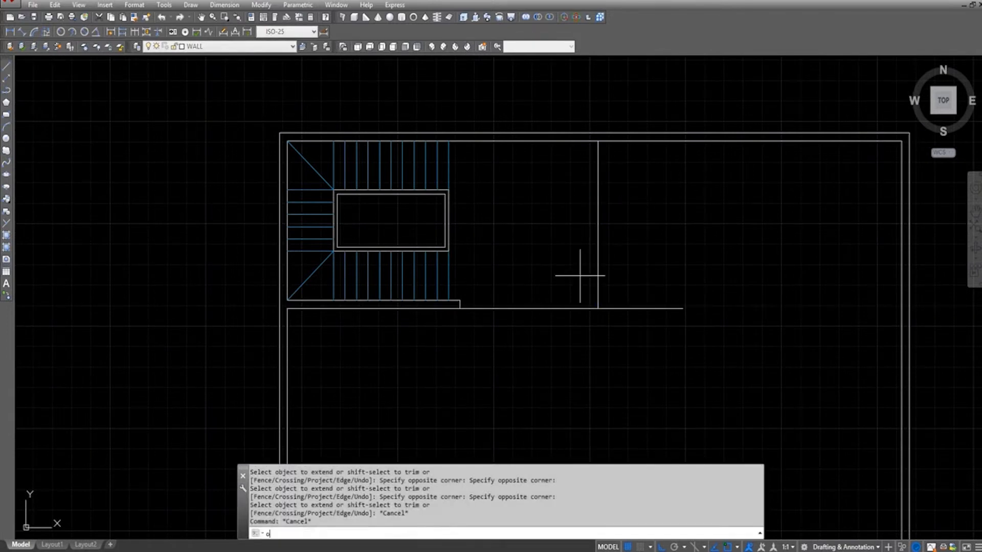
left_click(598, 267)
left_click(618, 272)
key("Escape")
key("Escape")
type("o")
key("Return")
left_click(580, 308)
left_click(581, 295)
key("Escape")
- Offset the outer lines of the vertical wall outward to mark the ends of the short horizontal wall
type("o")
key("Return")
type("6")
left_click(606, 267)
left_click(655, 267)
key("Escape")
key("Escape")
- Trim the horizontal wall lines at the end markers and open the T-junction where the vertical wall meets them
type("tr")
key("Return")
scroll(593, 303, "up", 8)
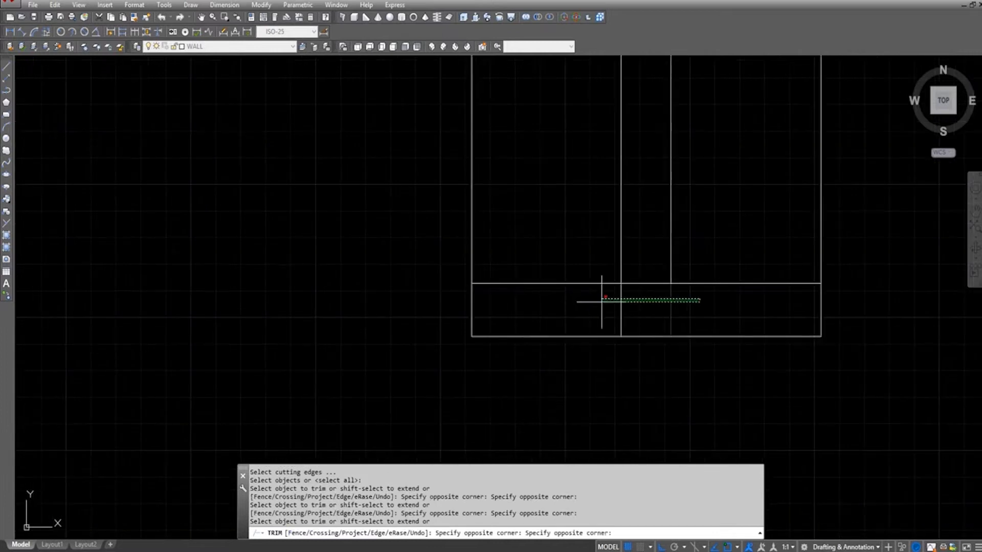
left_click(615, 284)
left_click(615, 285)
scroll(553, 371, "down", 6)
middle_click_drag(537, 300, 507, 297)
key("Escape")
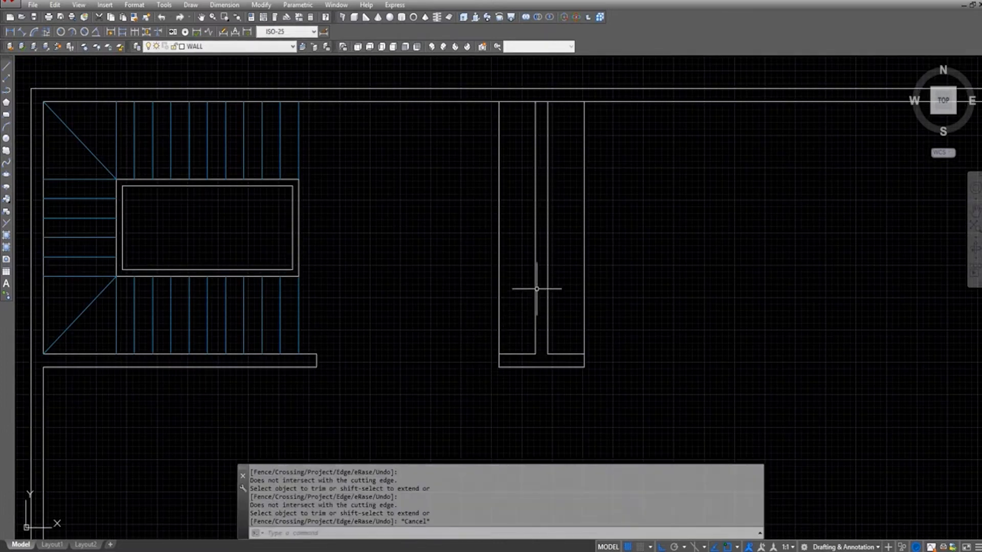
- Offset the line at the right end of the T-shaped wall 300 to the right
middle_click_drag(576, 282, 518, 290)
type("o")
key("Return")
type("300")
key("Return")
left_click(526, 247)
left_click(584, 257)
key("Escape")
- Offset the new vertical line 80 to the right to form a pair of parallel lines
type("o")
key("Return")
type("80")
key("Return")
left_click(708, 289)
left_click(734, 302)
middle_click_drag(668, 350, 576, 334)
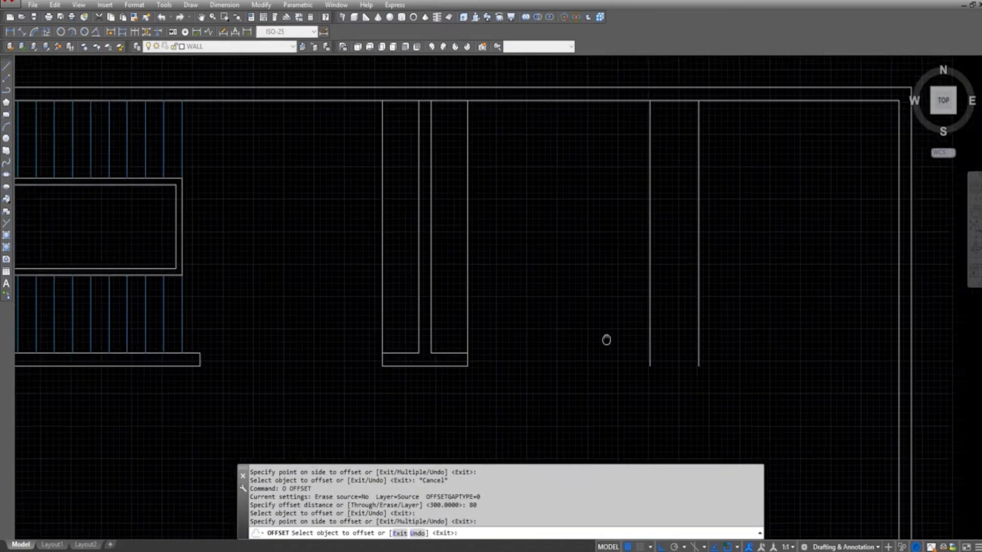
- Draw a horizontal construction line along the T-shaped wall's bottom edge, running right past both new vertical lines
key("Escape")
type("l")
key("Return")
left_click(349, 362)
left_click(748, 361)
key("Escape")
- Fillet the lower ends of the two parallel vertical lines into a semicircular arc
type("f")
key("Return")
left_click(616, 340)
left_click(665, 348)
key("Escape")
- Move the semicircular arc up so that its lowest point sits on the horizontal construction line
type("m")
key("Return")
left_click(650, 392)
left_click(642, 386)
key("Return")
left_click(641, 387)
left_click(641, 361)
key("Escape")
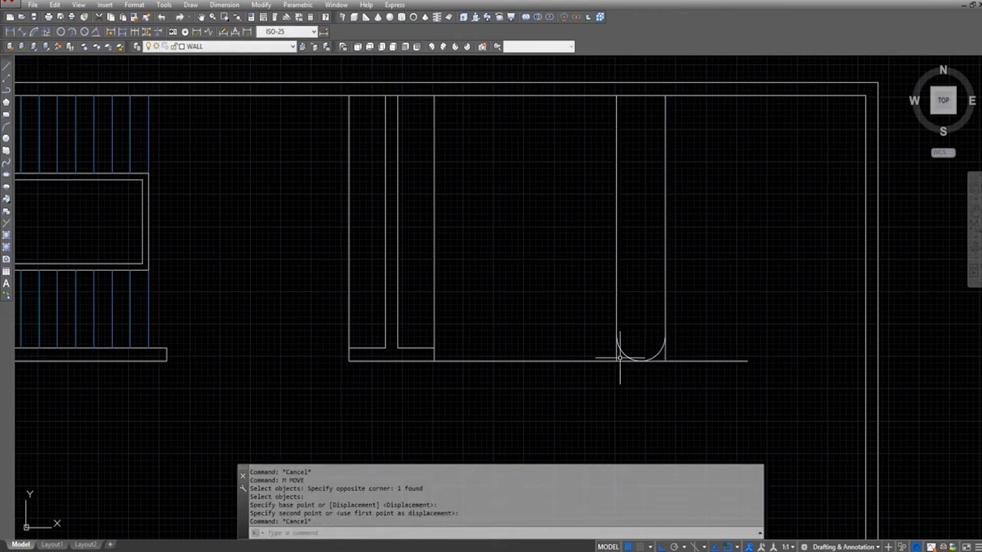
- Trim the excess line ends around the arc and delete the leftover piece of the horizontal construction line
left_click(620, 356)
left_click(750, 356)
left_click(740, 358)
key("Escape")
left_click(808, 357)
left_click(789, 397)
key("Delete")
- Draw a horizontal helper line from the stairwell's upper right corner to the T-shaped wall's left vertical line
scroll(691, 384, "down", 7)
middle_click_drag(599, 372, 566, 285)
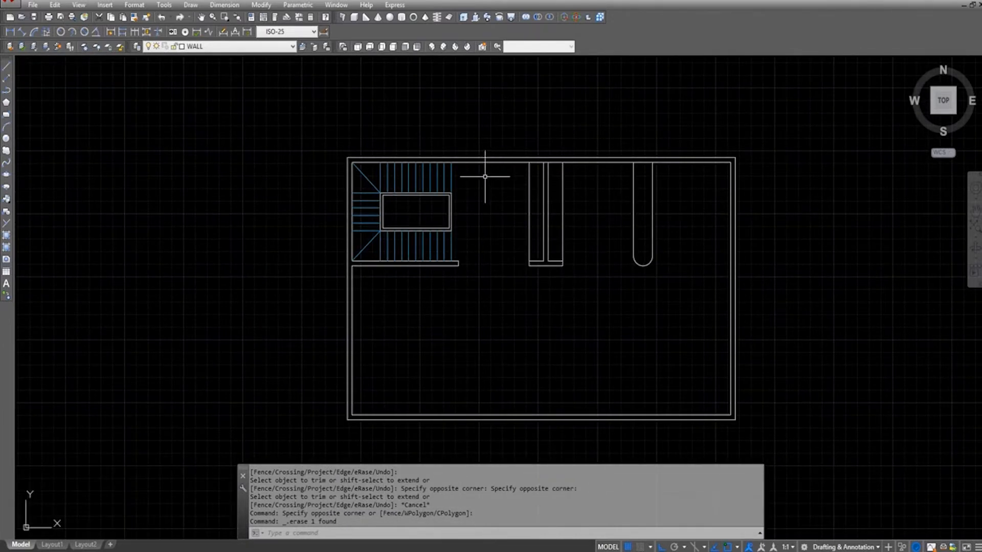
scroll(475, 172, "up", 4)
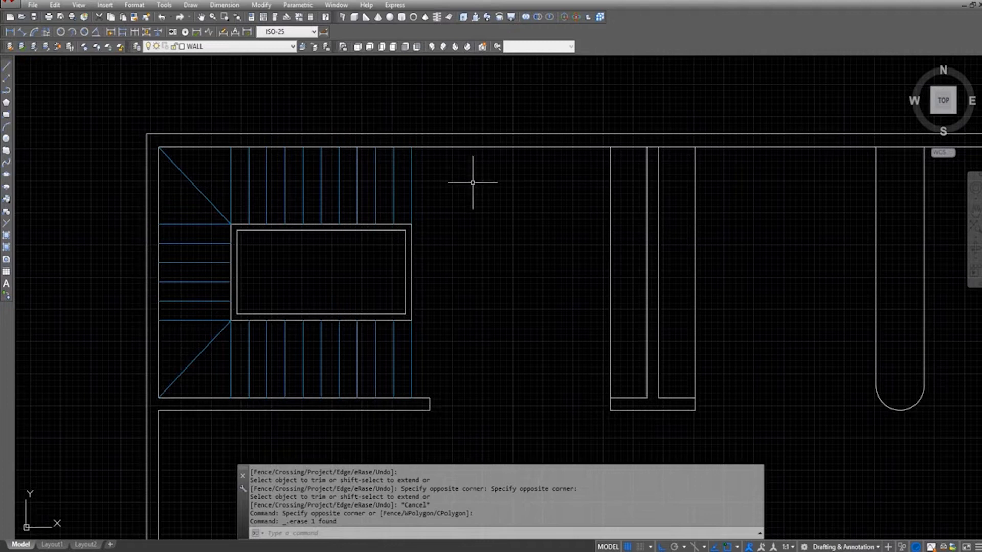
type("l")
key("Return")
left_click(411, 224)
left_click(610, 224)
key("Escape")
- Draw a vertical line from the helper line's midpoint up to the upper wall's outer line
type("l")
key("Return")
left_click(512, 224)
left_click(512, 134)
key("Escape")
- Offset the vertical centre line 50 to both sides to mark the door jambs
type("o")
key("Return")
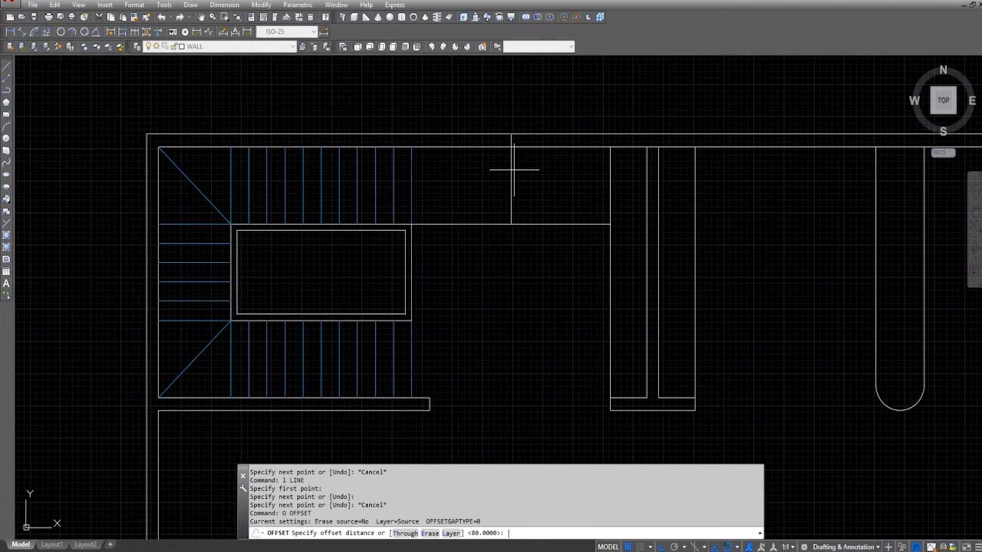
type("50")
key("Return")
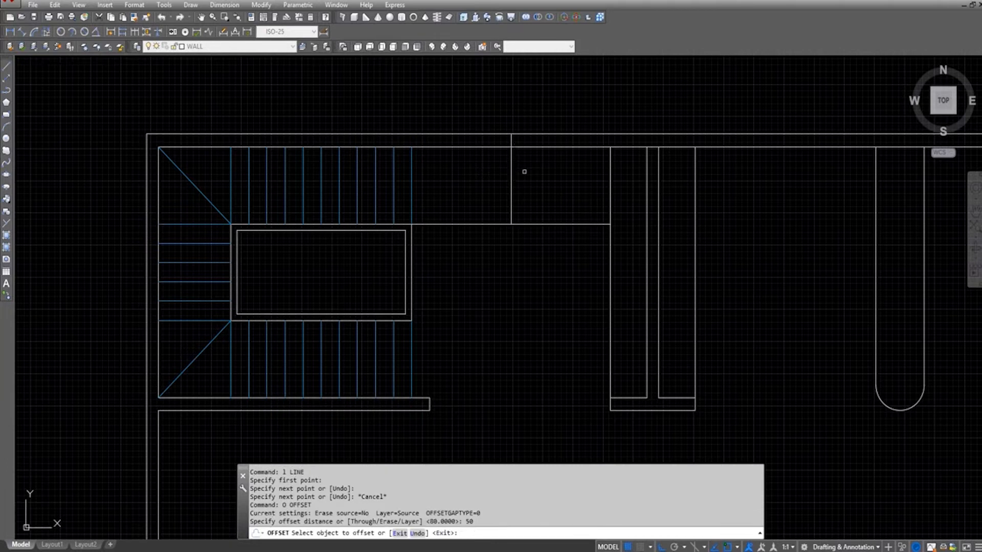
left_click(511, 166)
left_click(542, 171)
left_click(511, 171)
left_click(468, 172)
- Trim the three vertical lines below the upper wall's inner line and delete the centre one
key("Escape")
type("tr")
key("Return")
key("Return")
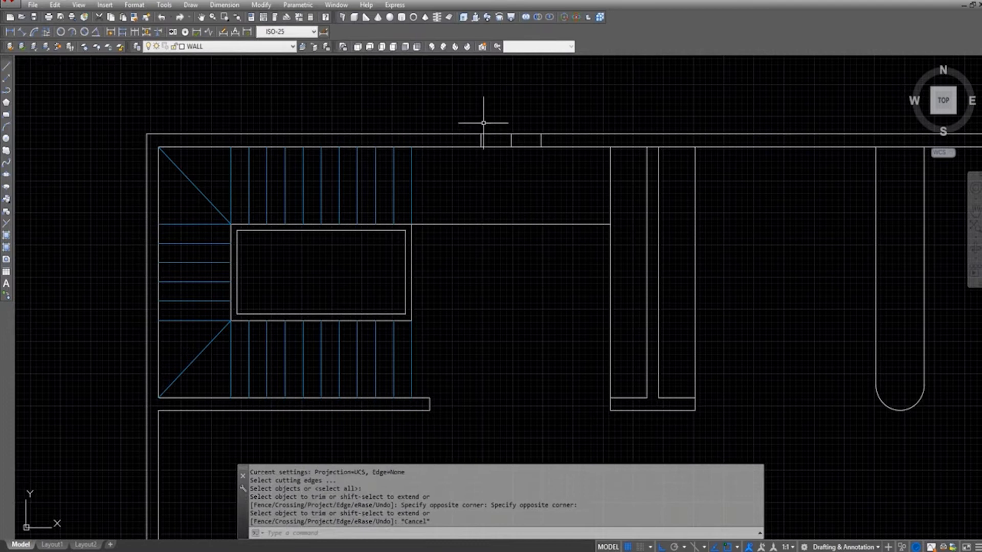
key("Delete")
- Trim the upper wall's two lines between the jamb lines to cut the door opening
type("tr")
key("Return")
key("Return")
scroll(505, 128, "up", 3)
left_click(516, 121)
left_click(505, 166)
key("Escape")
scroll(505, 192, "down", 3)
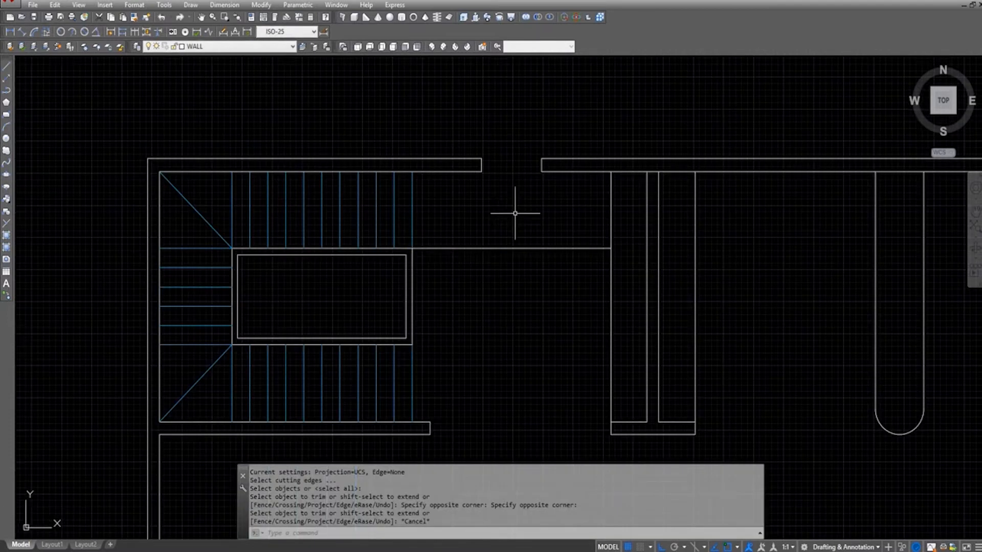
type("l")
key("Return")
left_click(482, 172)
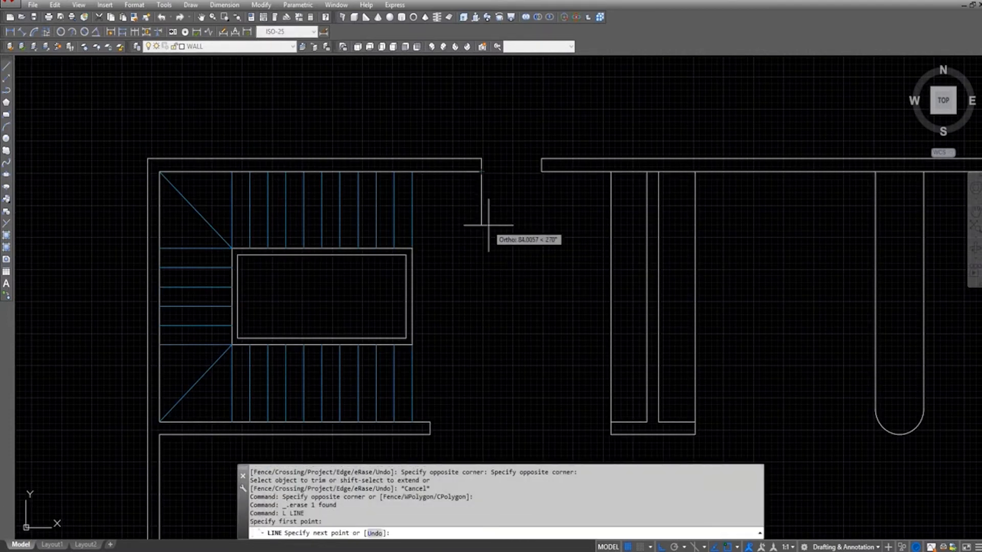
key("Escape")
- Make DOOR the current layer and draw a 100-long door leaf line downward from the left jamb's inner corner
left_click(220, 46)
left_click(209, 88)
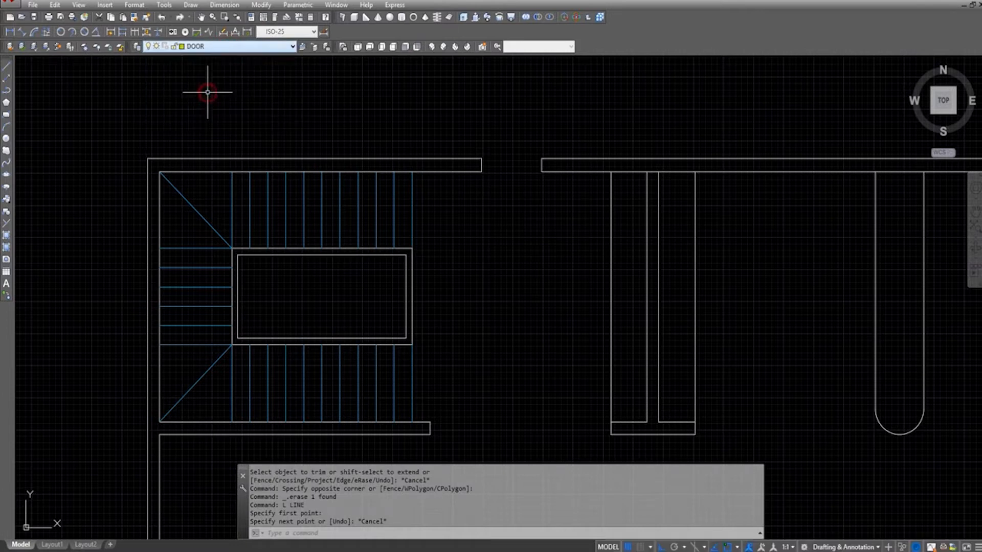
type("l")
key("Return")
left_click(481, 173)
type("100")
key("Return")
key("Escape")
- Draw a circle centred on the left jamb's inner corner with its radius reaching the right jamb's inner corner
type("c")
key("Return")
left_click(482, 172)
left_click(542, 173)
key("Escape")
- Trim the circle to the quarter-circle door swing between leaf and right jamb and delete its leftover piece
type("tr")
key("Return")
key("Return")
left_click(518, 120)
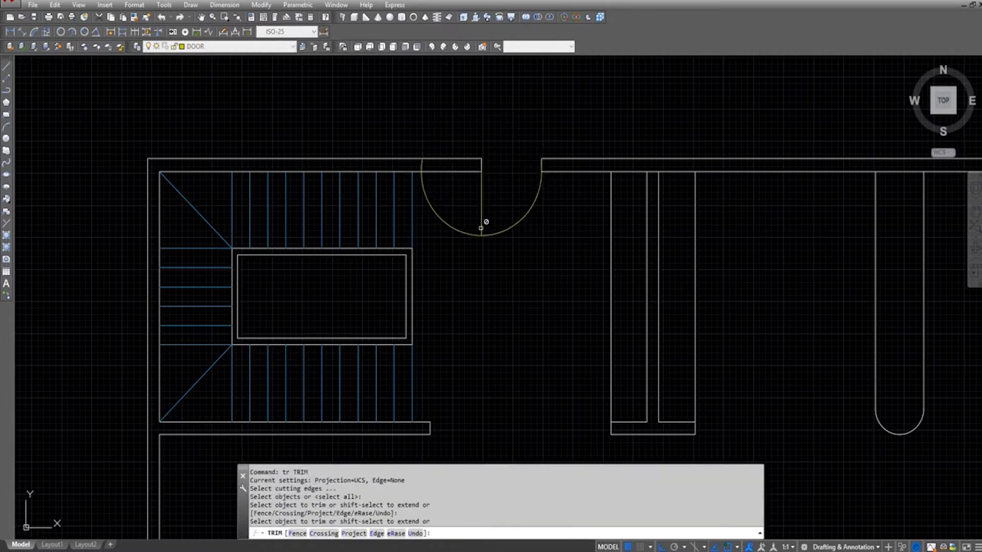
left_click(482, 225)
left_click(465, 234)
key("Escape")
left_click(412, 146)
left_click(433, 173)
key("Delete")
mouse_move(437, 215)
middle_mouse_down()
mouse_move(411, 162)
mouse_move(475, 202)
middle_mouse_up()
key("Escape")
- Make STAIRS the current layer and draw a horizontal centre line through the lower flight into the corner landing
left_click(239, 46)
left_click(215, 95)
type("l")
key("Return")
left_click(451, 352)
scroll(246, 354, "up", 4)
left_click(159, 352)
key("Escape")
- Draw a vertical centre line up through the left flight, extending into the upper corner landing
key("Return")
left_click(219, 254)
middle_click_drag(245, 120, 243, 307)
left_click(220, 137)
key("Escape")
- Draw a horizontal centre line through the upper flight from its first tread line to its last
key("Return")
middle_click_drag(313, 81, 271, 157)
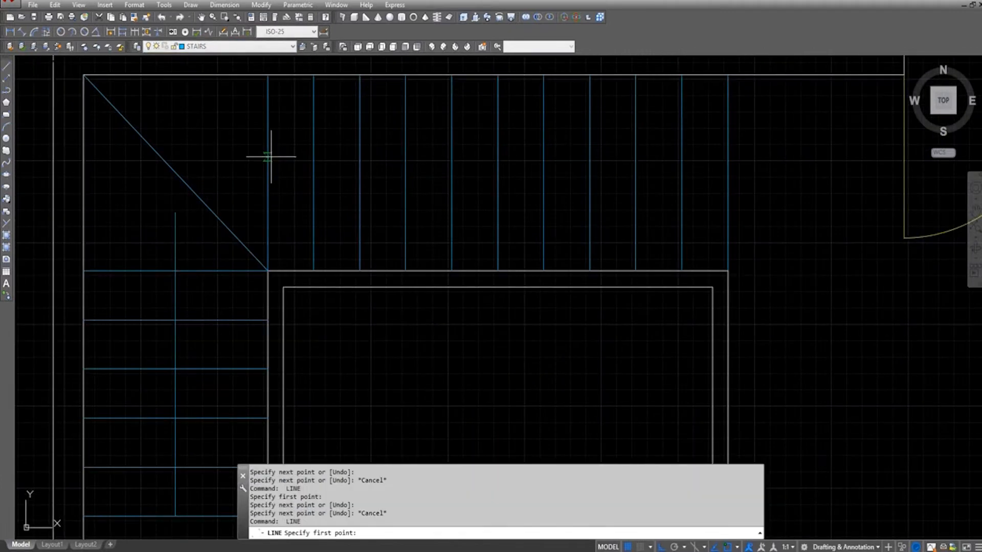
left_click(267, 173)
left_click(728, 171)
key("Escape")
- Join the three stair centre lines with sharp corners at both landings using Fillet with radius 0
middle_click_drag(363, 205, 439, 182)
type("f")
key("Return")
left_click(251, 209)
left_click(355, 151)
middle_click_drag(307, 419, 299, 157)
key("space")
left_click(245, 209)
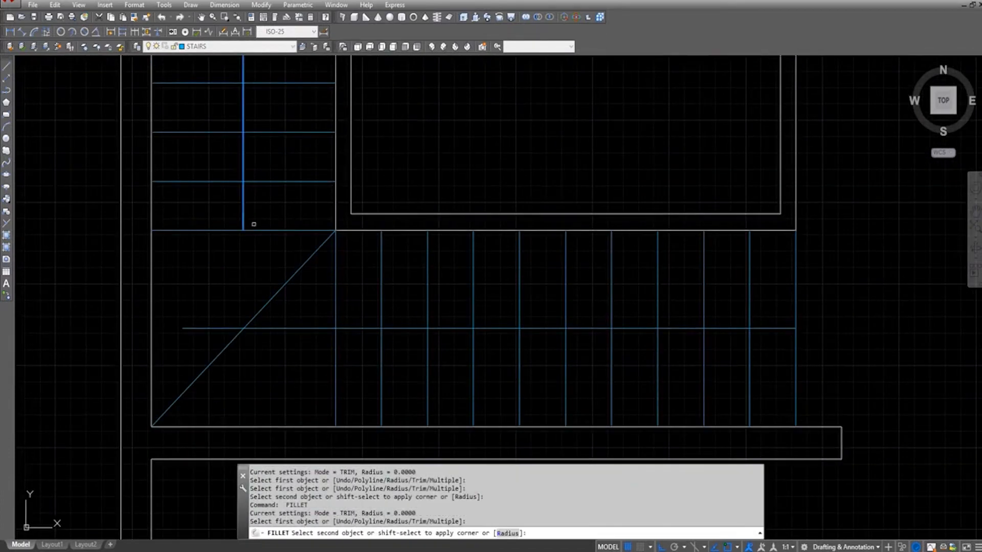
left_click(310, 330)
- Draw a small circle at the right end of the lower flight's centre line as the stair start marker
scroll(271, 329, "down", 4)
type("c")
key("Return")
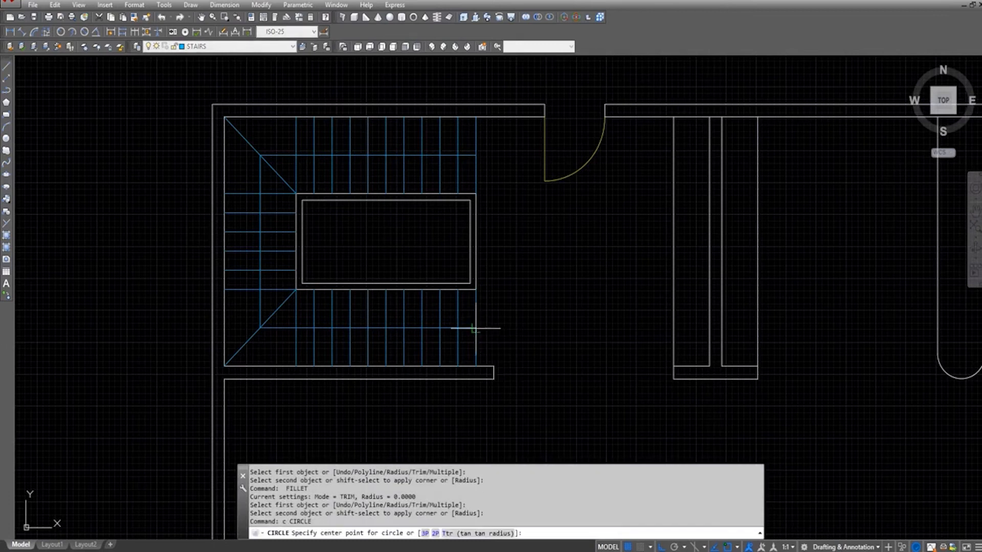
left_click(476, 329)
scroll(476, 329, "up", 4)
left_click(485, 336)
scroll(481, 339, "down", 2)
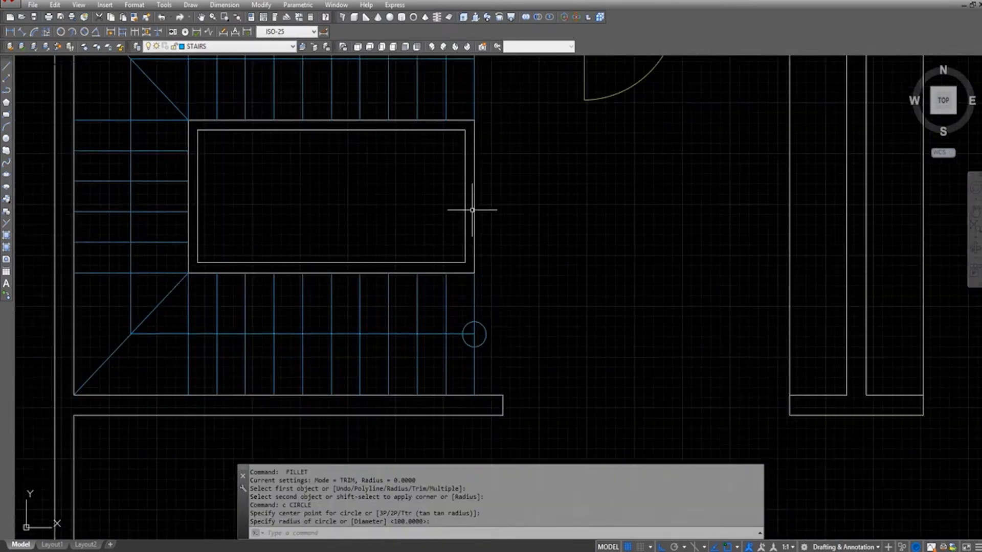
- Draw one diagonal arrowhead stroke back and upward from the right end of the upper flight's centre line
middle_click_drag(474, 210, 508, 318)
type("l")
key("Return")
left_click(508, 167)
left_click(480, 144)
right_click(509, 184)
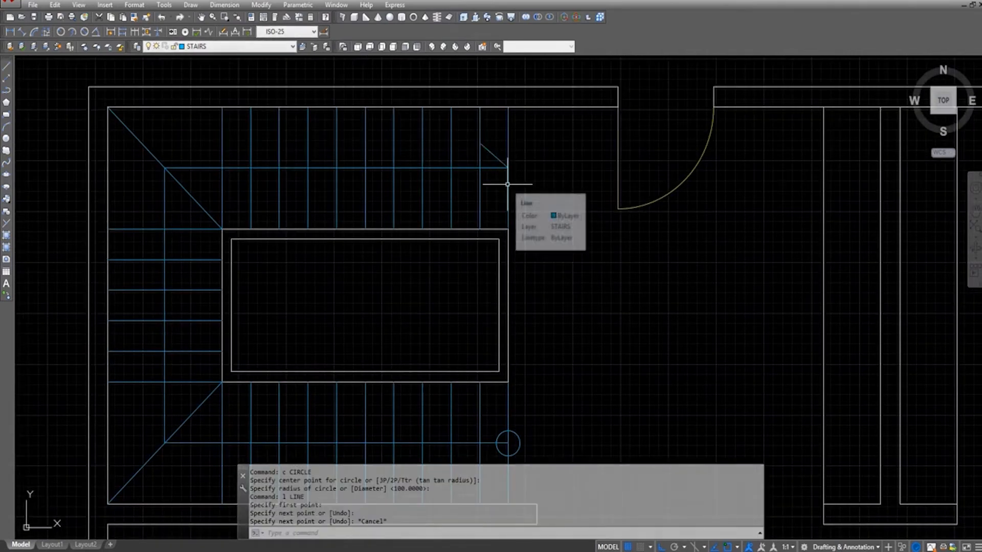
- Mirror the arrowhead stroke about the upper flight's centre line, keeping the original
key("Escape")
type("mi")
key("Return")
left_click(494, 157)
right_click(495, 159)
left_click(508, 168)
left_click(552, 174)
right_click(552, 174)
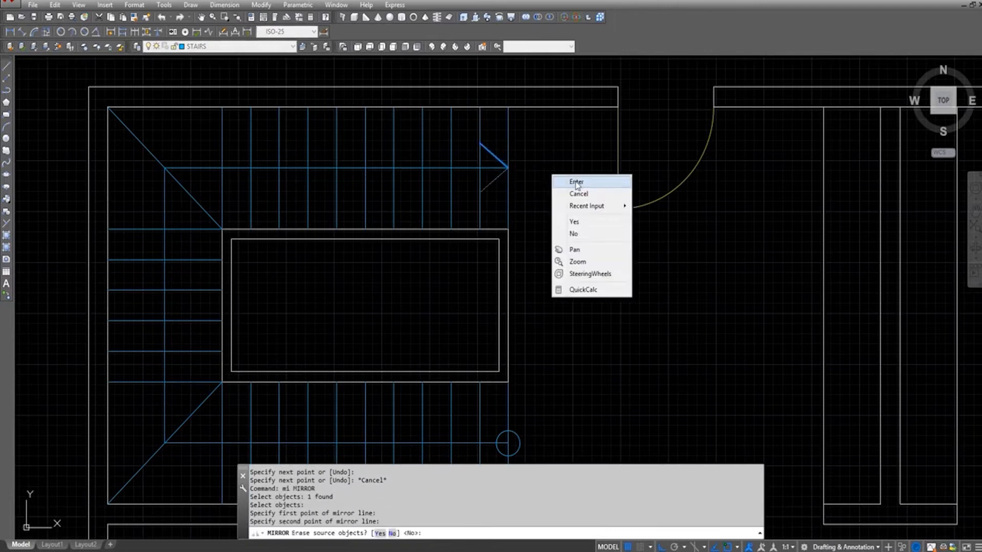
left_click(576, 183)
scroll(558, 233, "down", 6)
middle_click_drag(588, 251, 449, 176)
middle_click_drag(454, 258, 452, 261)
middle_click_drag(442, 225, 439, 257)
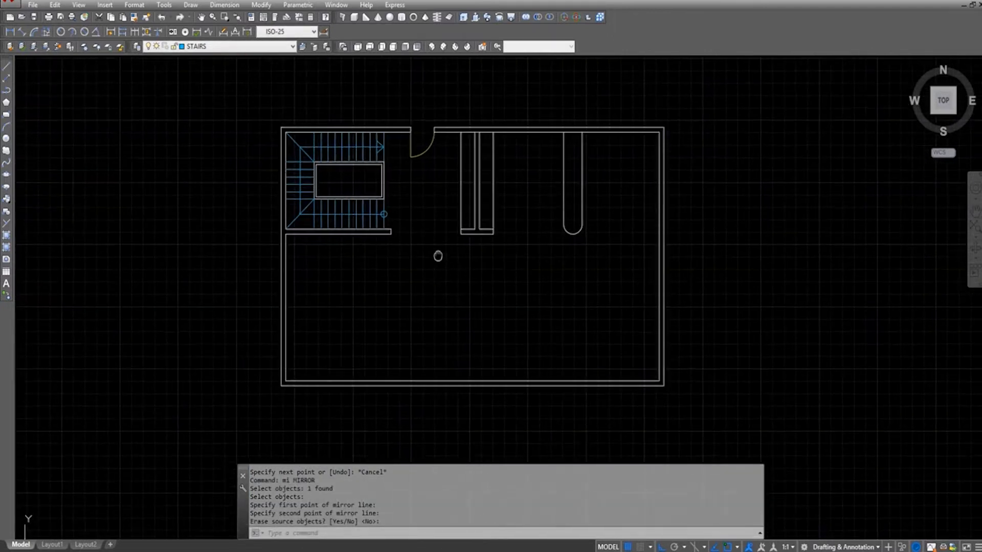
- Draw a short line across the bottom wall at its inner left corner and make WINDOWS the current layer
scroll(438, 257, "down", 1)
scroll(412, 261, "up", 1)
type("l")
key("Return")
scroll(309, 396, "up", 3)
left_click(278, 366)
scroll(278, 368, "up", 4)
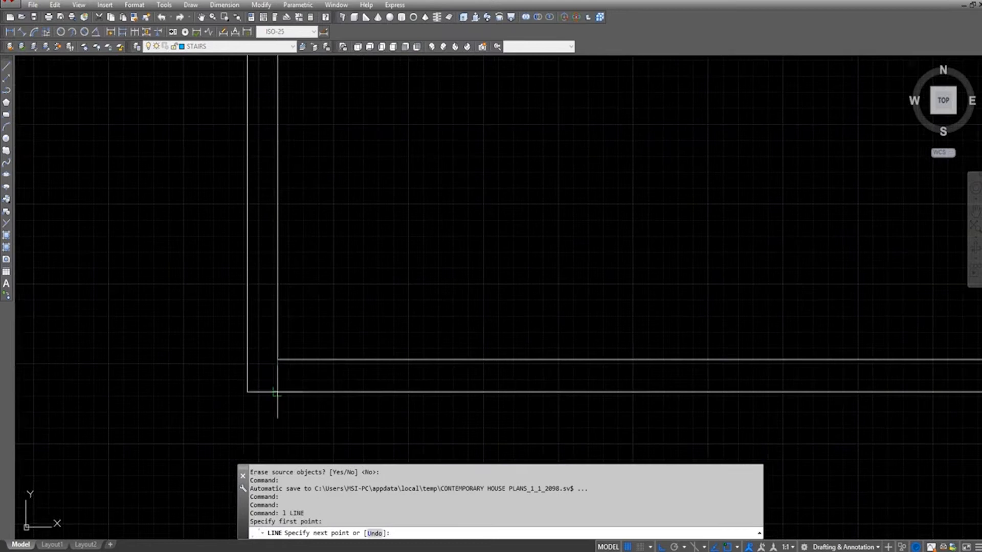
left_click(277, 393)
key("Escape")
left_click(241, 50)
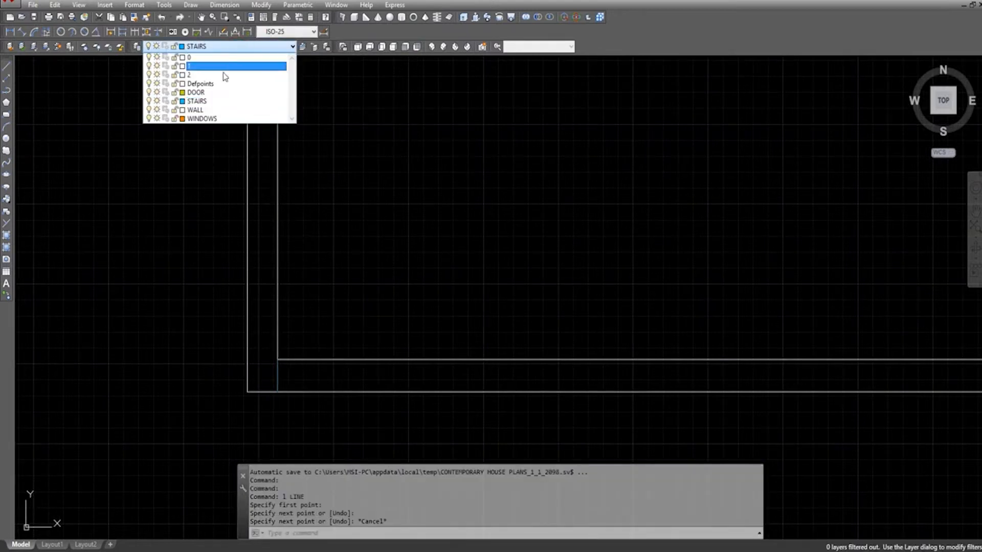
left_click(220, 99)
type("o")
key("Return")
type("300")
key("Escape")
- Offset the short corner line 135 to the right to place the window's left jamb
type("o")
key("Return")
type("135")
key("Return")
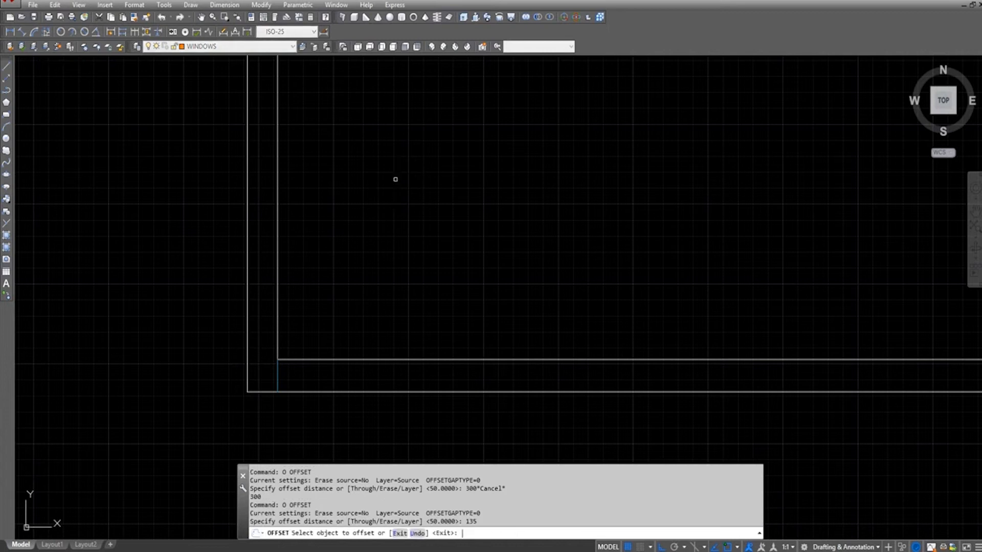
left_click(276, 375)
left_click(357, 368)
key("Escape")
- Offset the left jamb line 300 to the right to set the window opening's width
key("o")
key("Return")
type("300")
key("Return")
left_click(479, 382)
left_click(483, 382)
key("Escape")
- Delete the helper line at the inner left corner and trim the bottom wall lines between the two jambs
left_click(246, 342)
left_click(351, 428)
key("Delete")
scroll(358, 404, "down", 2)
type("tr")
key("Return")
key("Return")
key("Escape")
- Match the properties of both jamb lines to the inner wall line
type("ma")
key("Return")
left_click(330, 339)
left_click(316, 321)
left_click(358, 376)
left_click(596, 322)
left_click(672, 385)
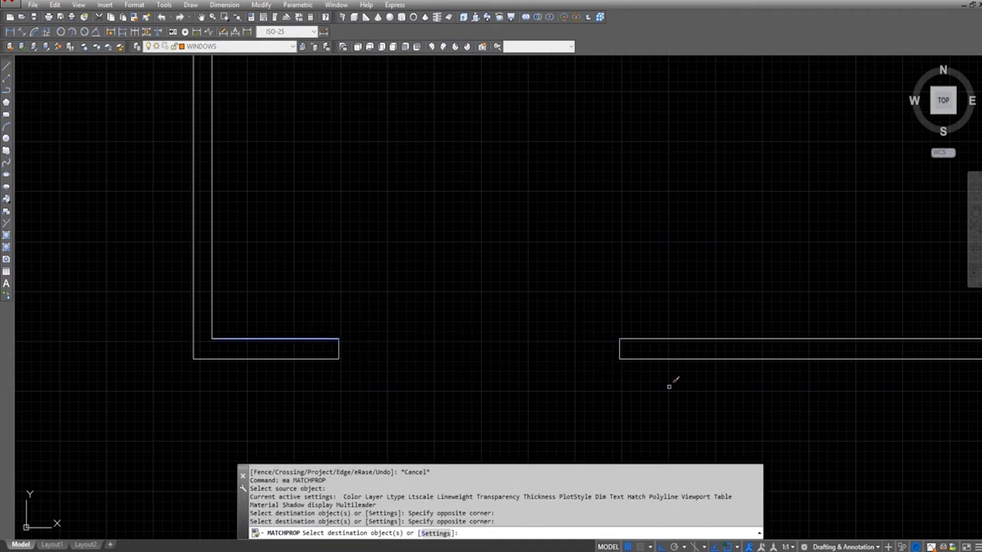
key("Escape")
- Draw three horizontal window lines across the opening, along the inner face, the middle and the outer face of the wall
key("l")
key("Return")
left_click(338, 338)
scroll(605, 347, "up", 2)
key("Escape")
key("Return")
left_click(179, 334)
left_click(633, 332)
key("Escape")
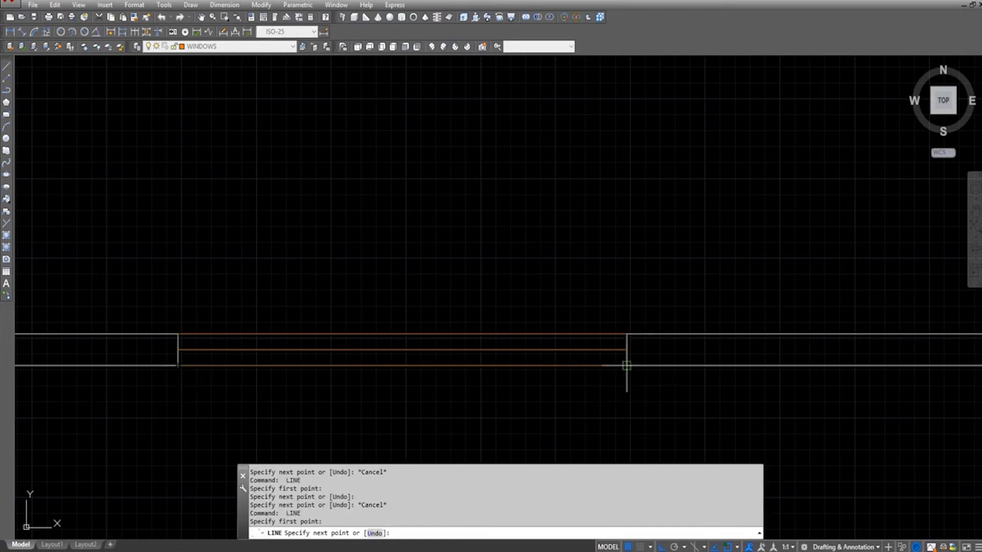
key("Escape")
- Offset the window's middle line by 1 above and below
type("o")
key("Return")
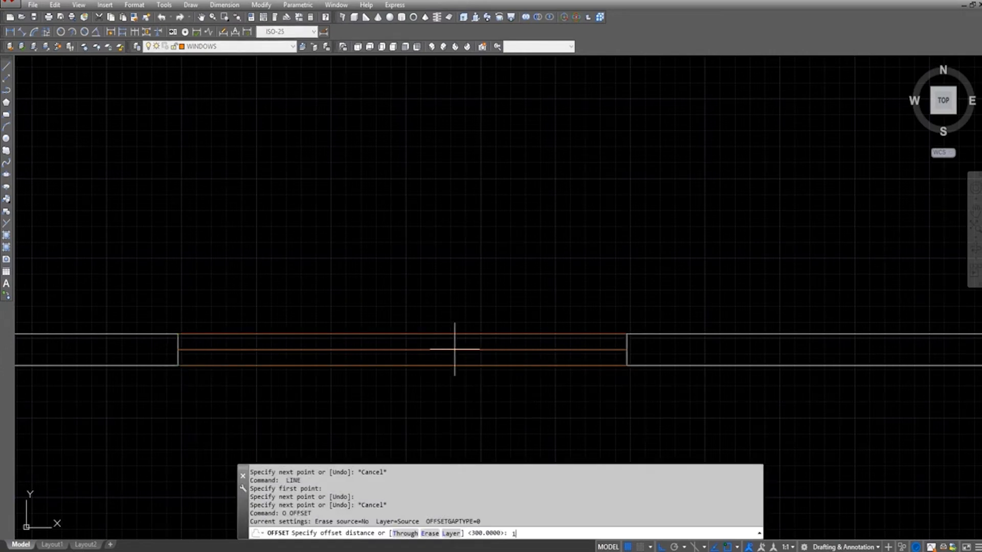
scroll(407, 340, "up", 3)
left_click(388, 366)
left_click(392, 351)
left_click(391, 365)
left_click(392, 376)
middle_click_drag(392, 376, 667, 345)
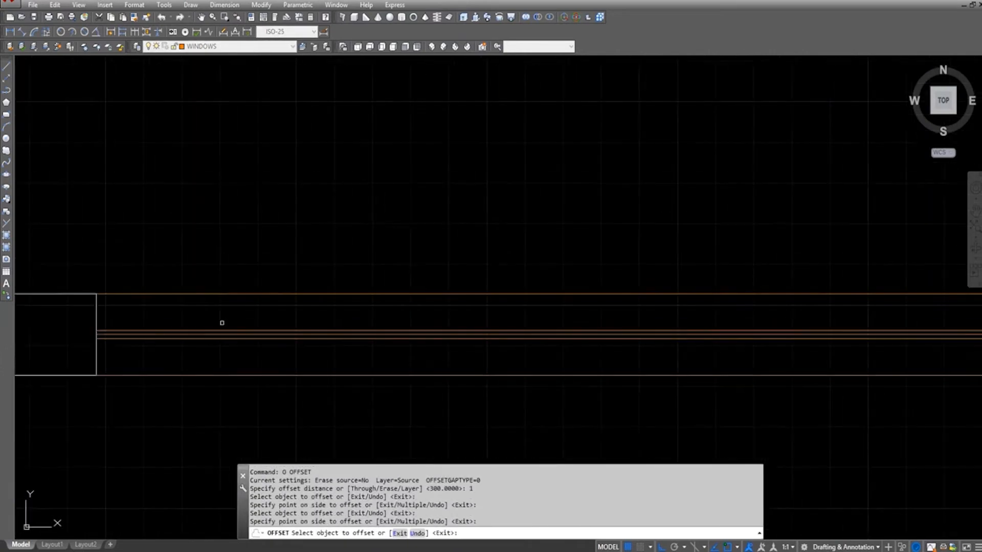
middle_click_drag(128, 357, 285, 372)
key("Escape")
- Offset the left and right jamb lines 5 into the window opening
type("o")
key("Return")
type("5")
key("Return")
scroll(279, 370, "up", 2)
left_click(243, 366)
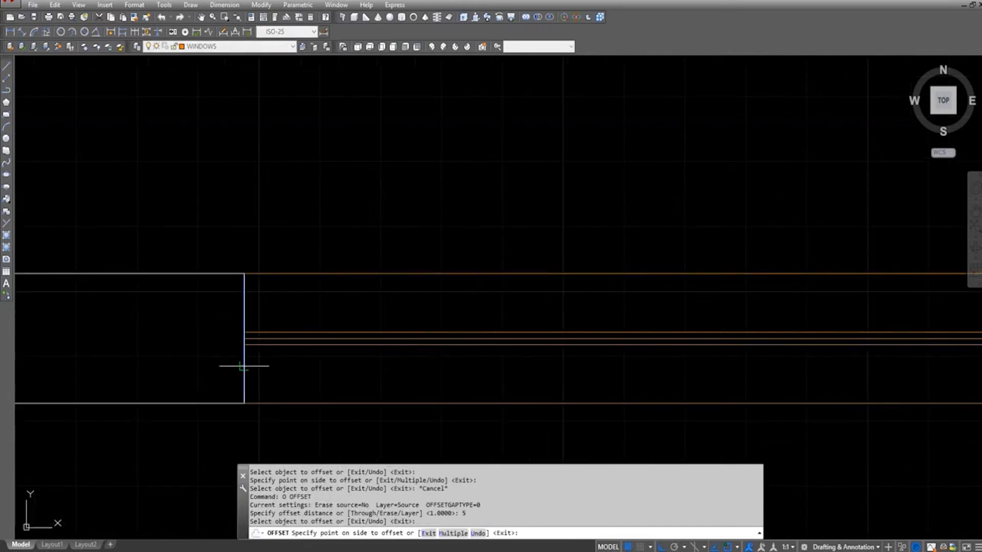
left_click(266, 361)
scroll(266, 358, "down", 5)
left_click(710, 338)
left_click(662, 337)
scroll(660, 338, "down", 4)
scroll(325, 333, "up", 7)
key("Escape")
- Trim the left frame line to the narrow glazing band, cut the middle line back to it, and match it to the window lines
type("tr")
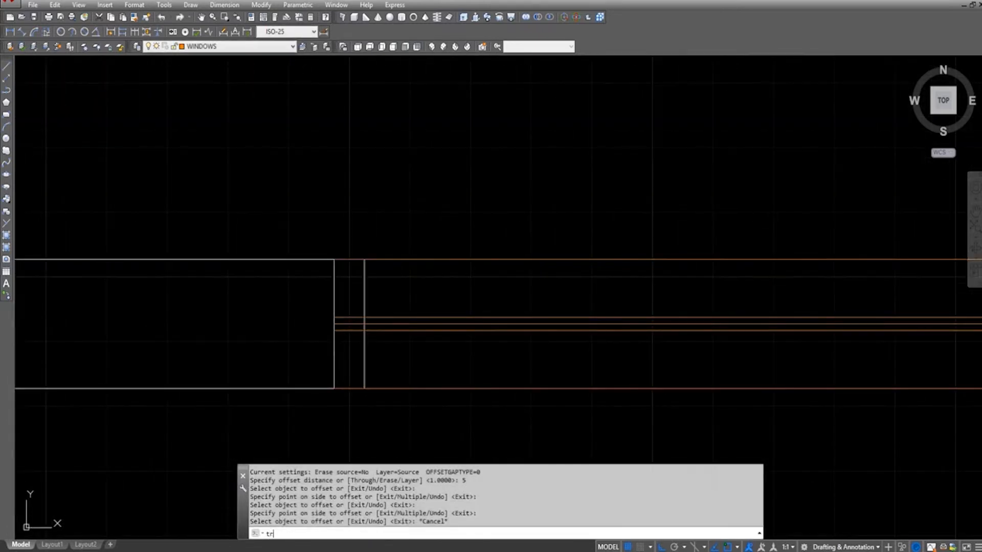
left_click(362, 357)
scroll(346, 324, "up", 2)
key("Escape")
type("ma")
key("Return")
left_click(404, 315)
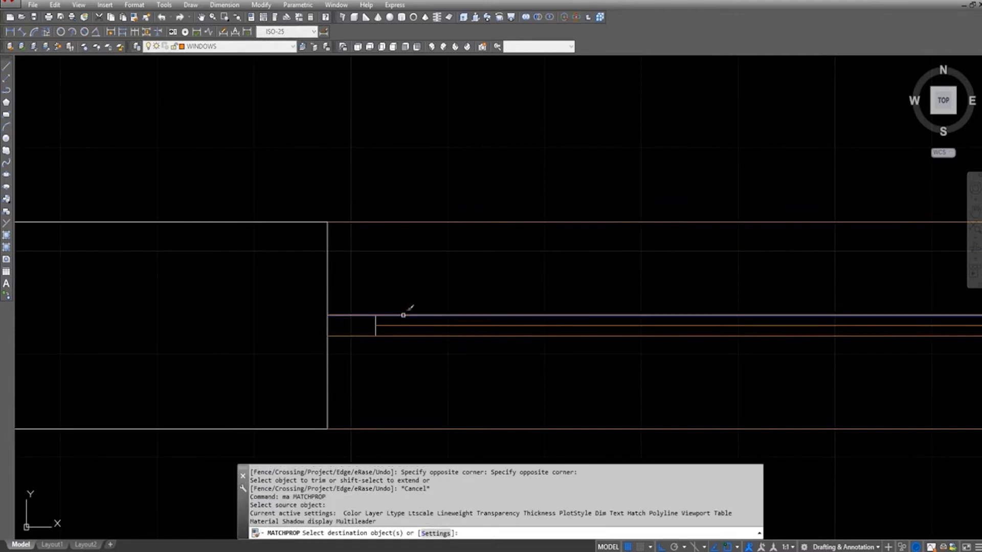
key("Escape")
- Trim the right frame line to the narrow glazing band and cut the middle line back to it
scroll(326, 323, "down", 6)
scroll(500, 321, "down", 4)
scroll(542, 322, "up", 7)
type("tr")
key("Return")
key("Return")
left_click(467, 287)
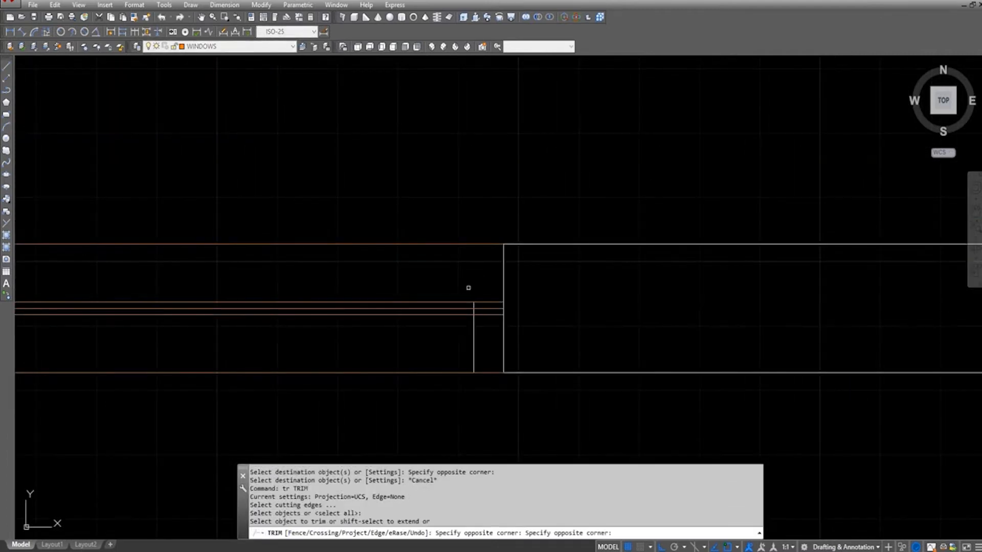
left_click(468, 335)
scroll(490, 314, "up", 2)
left_click(488, 302)
key("Escape")
- Match the properties of the right frame line to the window lines
type("ma")
left_click(486, 295)
left_click(474, 274)
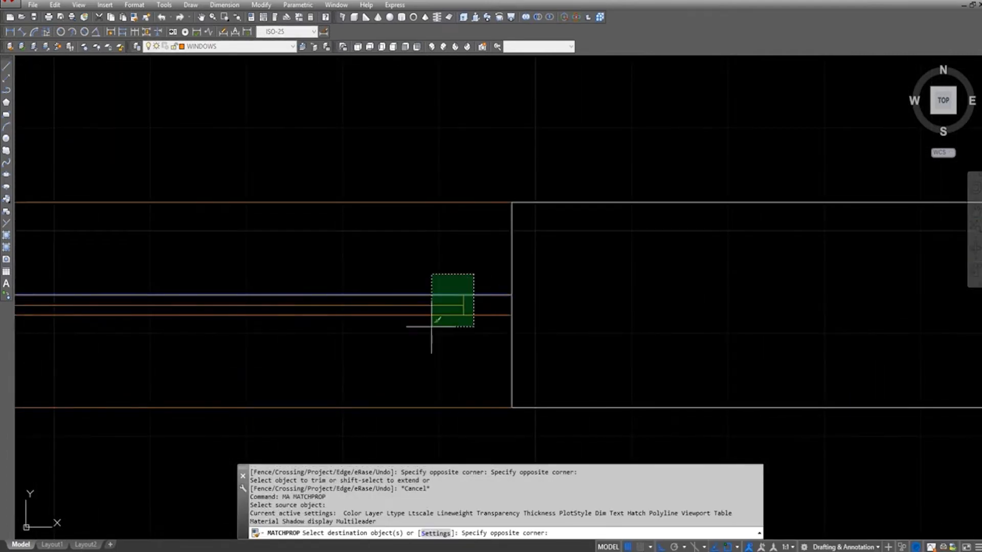
left_click(432, 328)
key("Escape")
- Draw a short line across the bottom wall at its inner right corner
scroll(440, 280, "down", 8)
middle_click_drag(823, 298, 471, 302)
key("Escape")
scroll(753, 287, "up", 5)
type("l")
key("Return")
left_click(773, 254)
left_click(773, 304)
key("Escape")
- Offset the short right corner line 100 to the left to place the second window's right jamb
type("o")
key("Return")
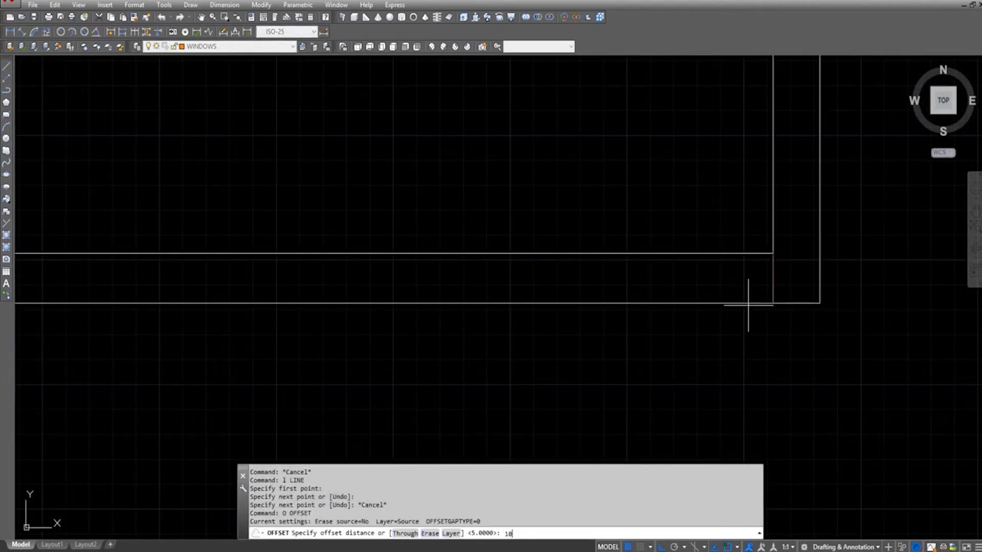
left_click(773, 281)
left_click(691, 285)
key("Escape")
- Offset the second window's right jamb line 500 to the left to set the opening's width
type("o")
key("Return")
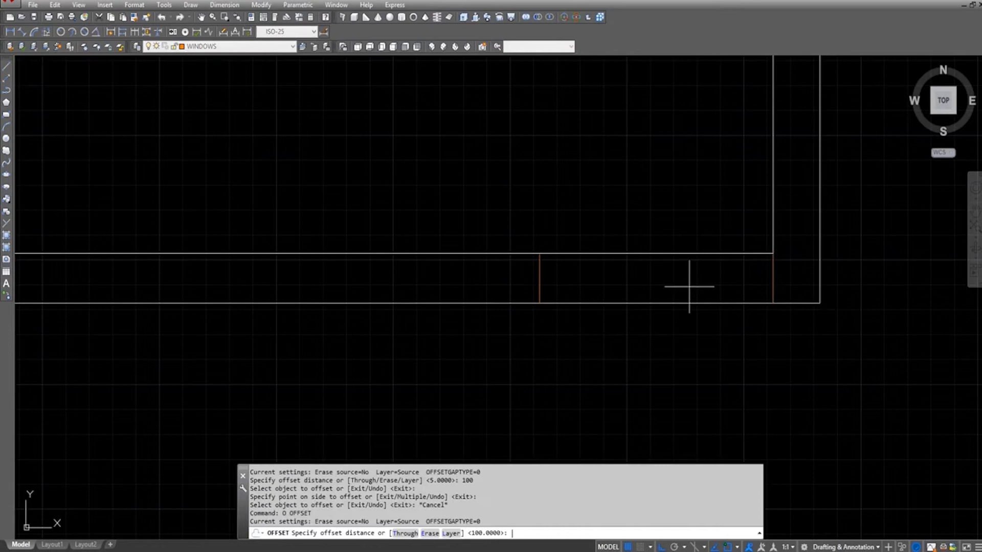
key("Escape")
- Trim the bottom wall lines between the second window's jambs and delete the helper line at the inner right corner
scroll(480, 285, "down", 5)
type("tr")
key("Return")
scroll(644, 293, "up", 4)
left_click(616, 306)
left_click(617, 306)
key("Escape")
left_click(592, 266)
left_click(641, 355)
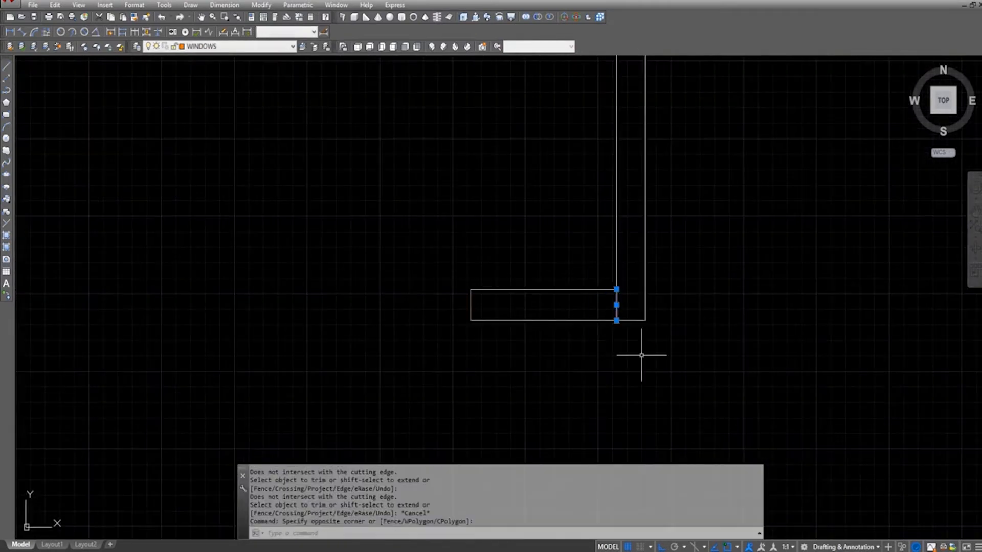
- Match the properties of the second window's jamb lines to the wall line
type("ma")
left_click(529, 290)
scroll(523, 282, "down", 4)
left_click(392, 272)
left_click(185, 346)
key("Escape")
- Draw the second window's three horizontal lines across its opening, at the inner face, middle and outer face of the wall
scroll(198, 289, "up", 6)
type("l")
left_click(282, 302)
middle_click_drag(716, 301, 51, 230)
left_click(675, 228)
key("Escape")
key("space")
left_click(676, 205)
middle_click_drag(133, 197, 910, 236)
left_click(299, 293)
mouse_move(911, 327)
middle_mouse_down()
mouse_move(425, 252)
mouse_move(247, 253)
middle_mouse_up()
left_click(609, 215)
key("Escape")
- Offset the second window's middle line by 1 above and below
middle_click_drag(472, 203, 598, 275)
type("o")
scroll(605, 268, "up", 4)
left_click(629, 257)
left_click(631, 245)
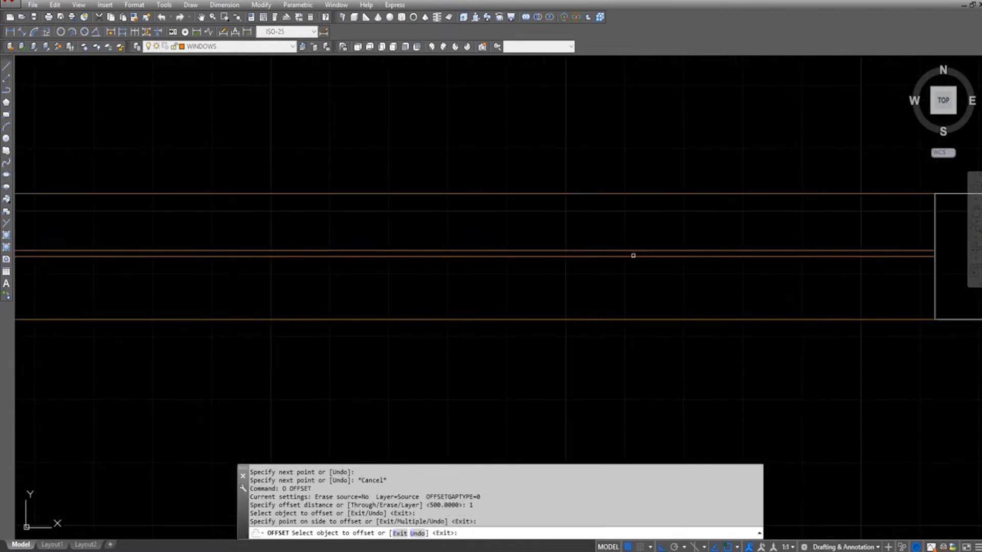
left_click(633, 256)
left_click(642, 276)
key("Escape")
- Offset both jamb lines of the second bottom window by 5 into the opening
middle_click_drag(677, 256, 607, 251)
type("o")
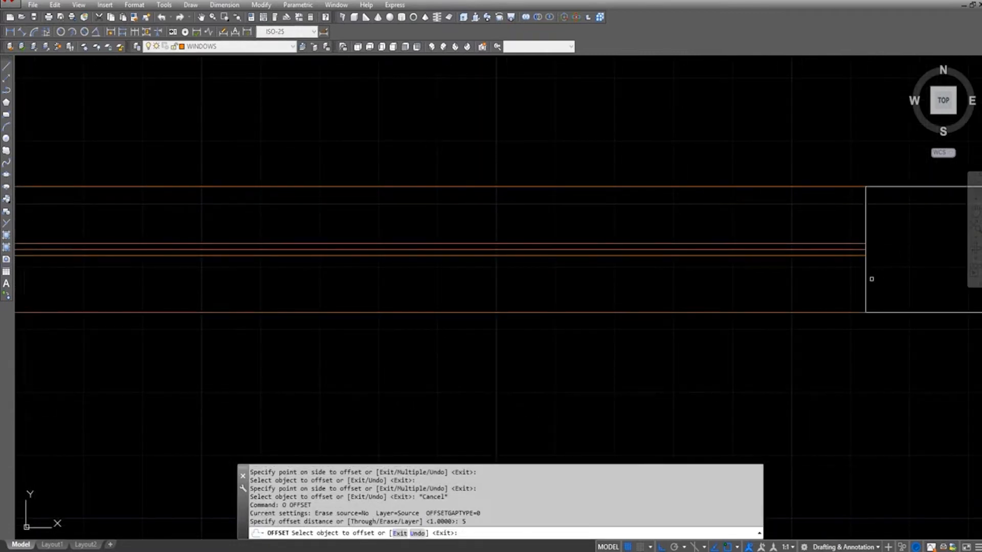
middle_click_drag(816, 278, 331, 275)
scroll(331, 276, "down", 2)
left_click(319, 272)
key("Escape")
- At the second window's left end, trim the offset jamb line outside the narrow frame and the middle line's stub behind it
type("tr")
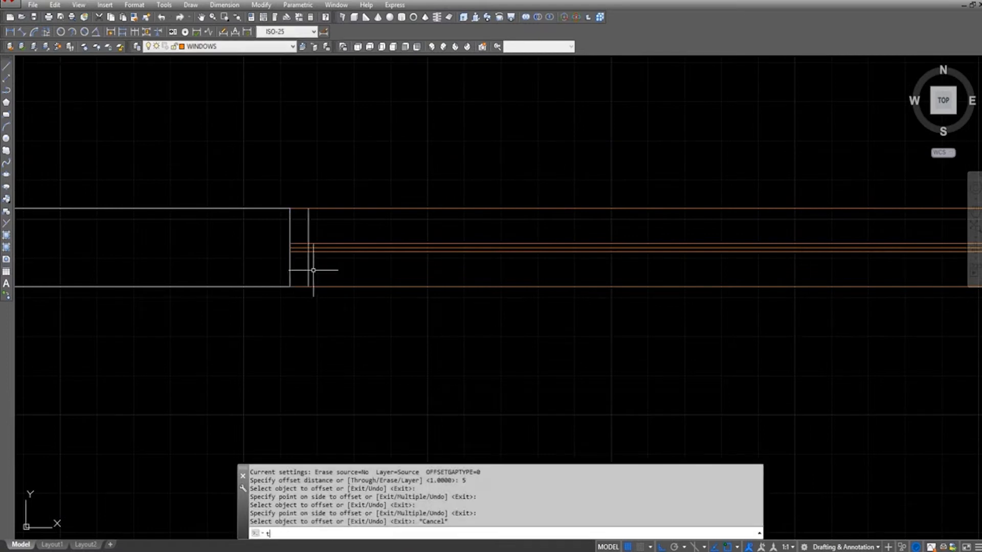
scroll(302, 231, "up", 4)
left_click_drag(344, 211, 289, 241)
left_click_drag(337, 333, 302, 312)
left_click(305, 273)
key("Escape")
- Match the properties of the second window's left end cap to the orange window line
type("ma")
left_click(313, 263)
left_click(323, 268)
left_click(313, 272)
key("Escape")
- At the second window's right end, trim the offset jamb line to the narrow frame and remove the middle line's stub
middle_click_drag(727, 279, 338, 282)
scroll(595, 264, "up", 5)
key("Escape")
key("Escape")
scroll(604, 232, "down", 2)
type("tr")
key("space")
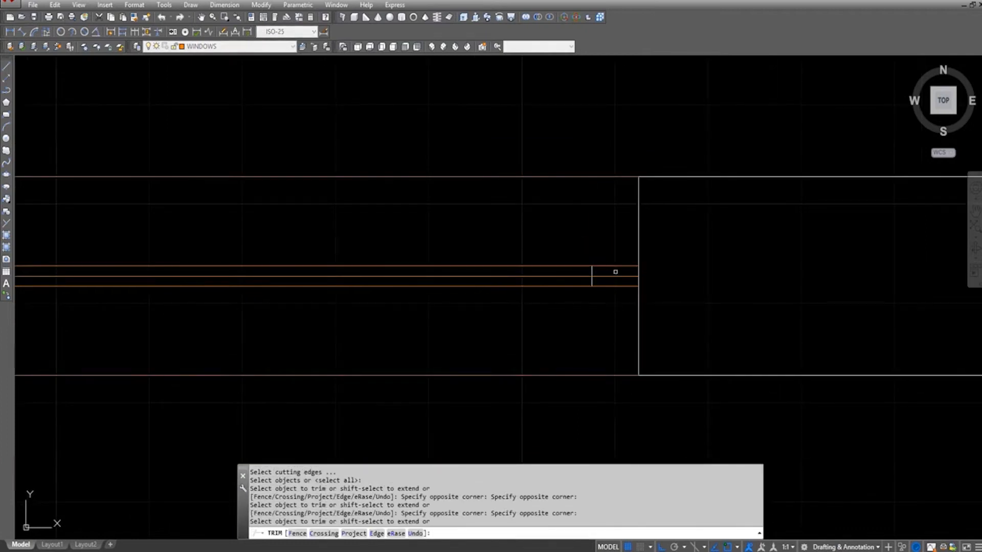
scroll(616, 272, "up", 2)
left_click_drag(625, 293, 614, 274)
key("Escape")
- Match the properties of the second window's right end cap to the orange window line
type("ma")
left_click(608, 257)
left_click_drag(597, 232, 549, 272)
scroll(550, 272, "down", 7)
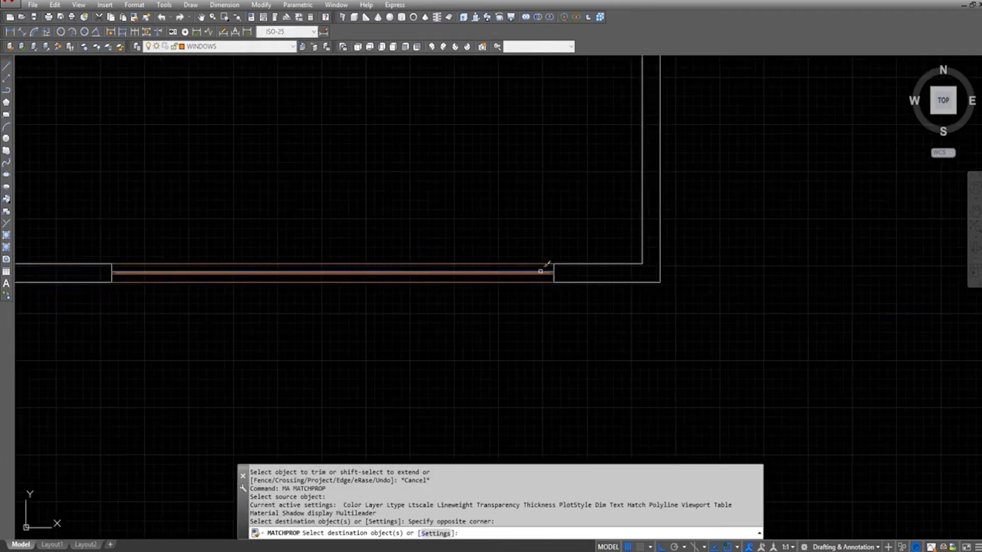
key("Escape")
key("Escape")
- Draw a short horizontal helper line across the thickness of the right wall at its midpoint
scroll(520, 276, "down", 8)
middle_click_drag(535, 198, 573, 268)
scroll(592, 273, "up", 2)
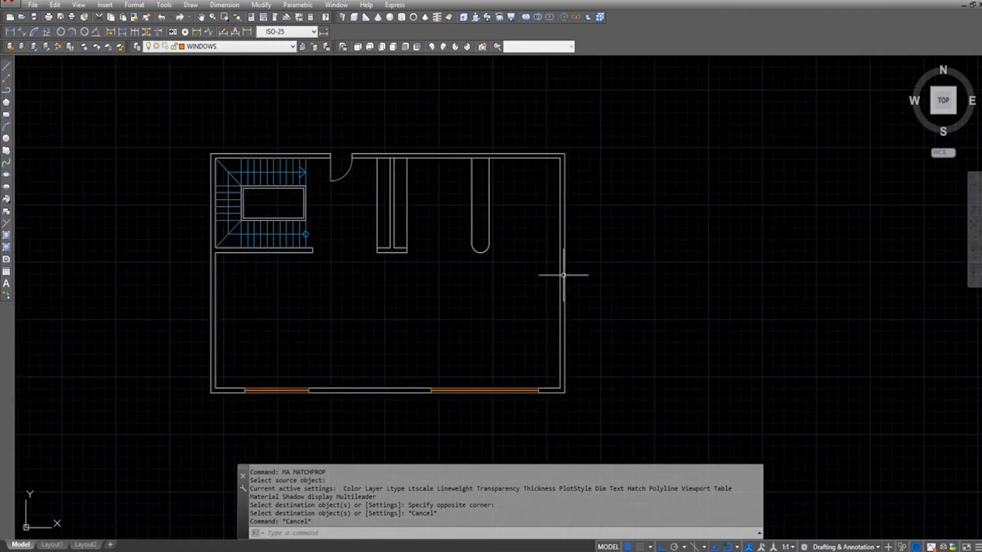
key("Escape")
type("l")
scroll(560, 269, "up", 2)
key("Escape")
- Try offsetting the right wall's helper line by 150 and erase the copy
type("o 1")
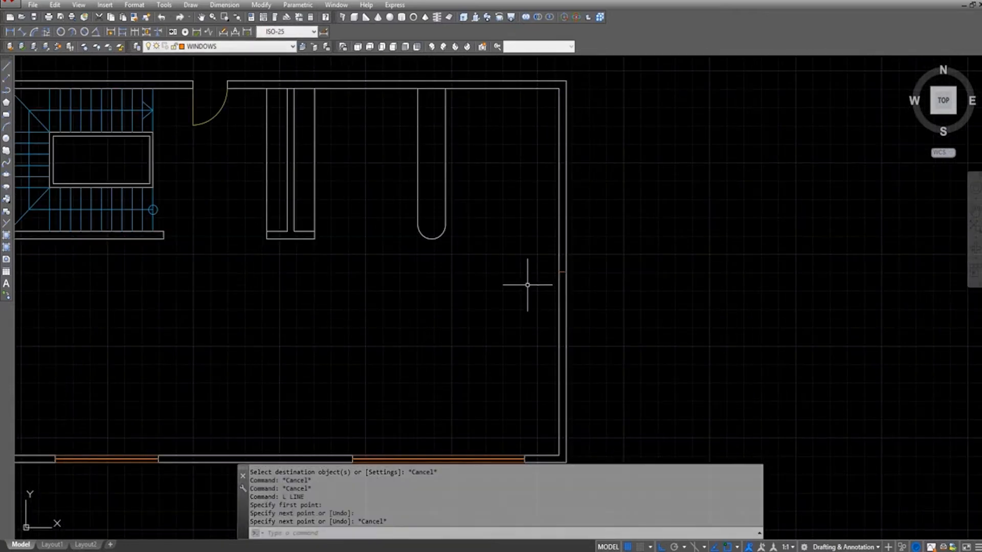
scroll(563, 275, "up", 4)
left_click(562, 265)
left_click(560, 261)
scroll(560, 262, "down", 4)
scroll(560, 263, "up", 2)
key("Escape")
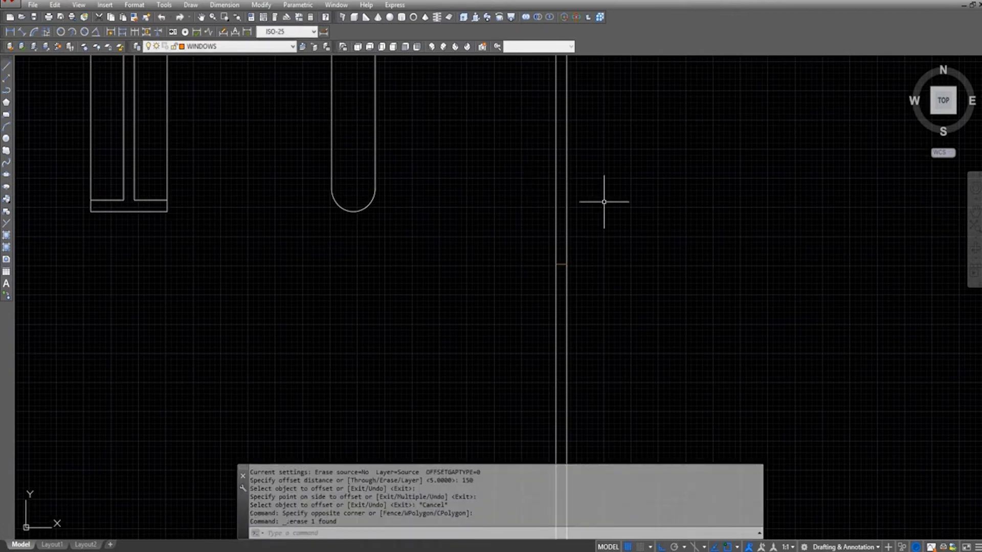
- Offset the right wall's helper line by 100 above and below
type("o")
left_click(556, 264)
scroll(556, 264, "up", 2)
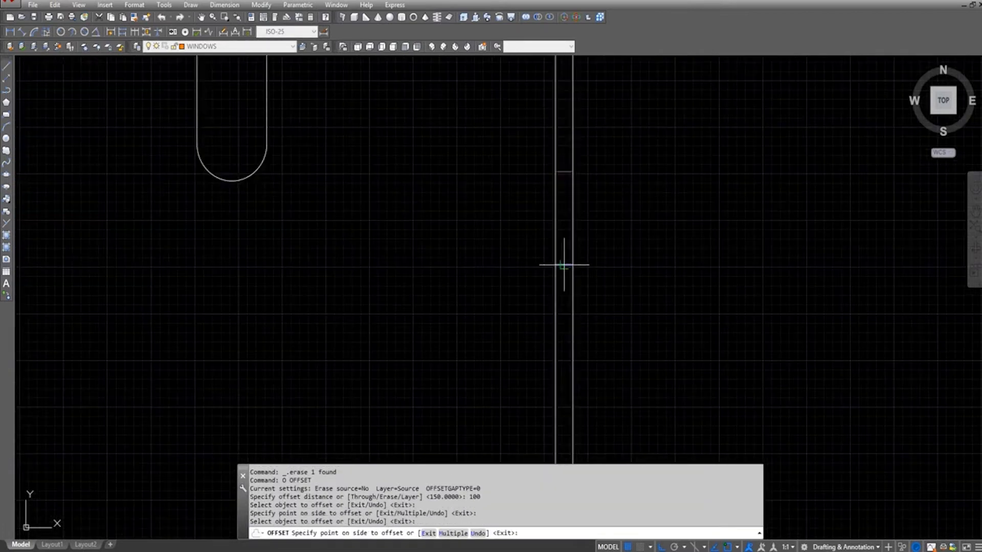
left_click(564, 265)
scroll(563, 263, "down", 5)
key("Escape")
- Offset the two new lines outward by 300 to mark two window openings, and delete the central helper line
type("o")
key("space")
scroll(571, 247, "up", 5)
left_click(542, 239)
left_click(540, 208)
left_click(542, 253)
left_click(546, 281)
key("Escape")
left_click_drag(513, 188, 603, 219)
key("Delete")
scroll(567, 205, "down", 2)
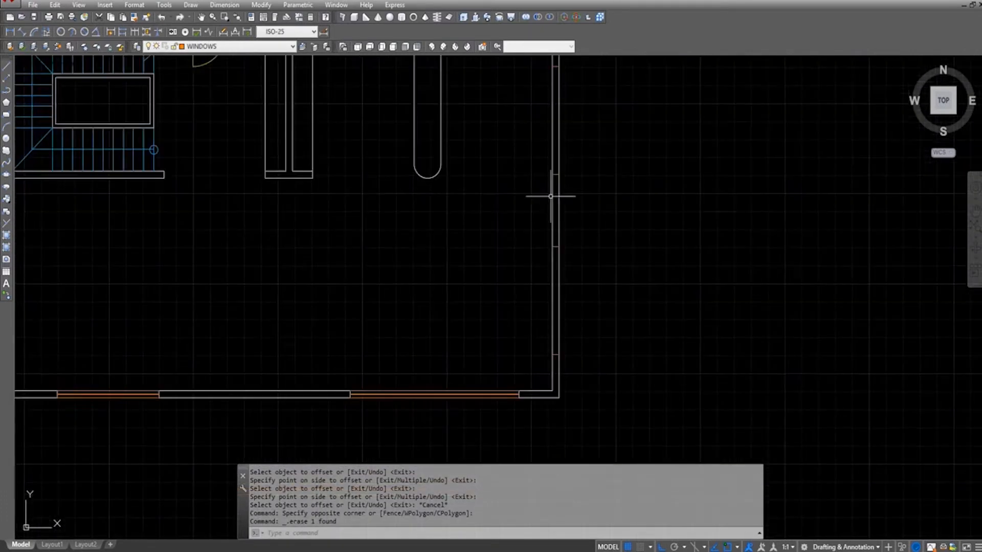
- Trim the right wall's lines between the jambs to open both window openings
type("tr")
left_click(571, 136)
left_click(544, 117)
middle_click_drag(544, 147, 516, 233)
scroll(515, 235, "up", 2)
scroll(506, 244, "down", 2)
scroll(506, 256, "down", 4)
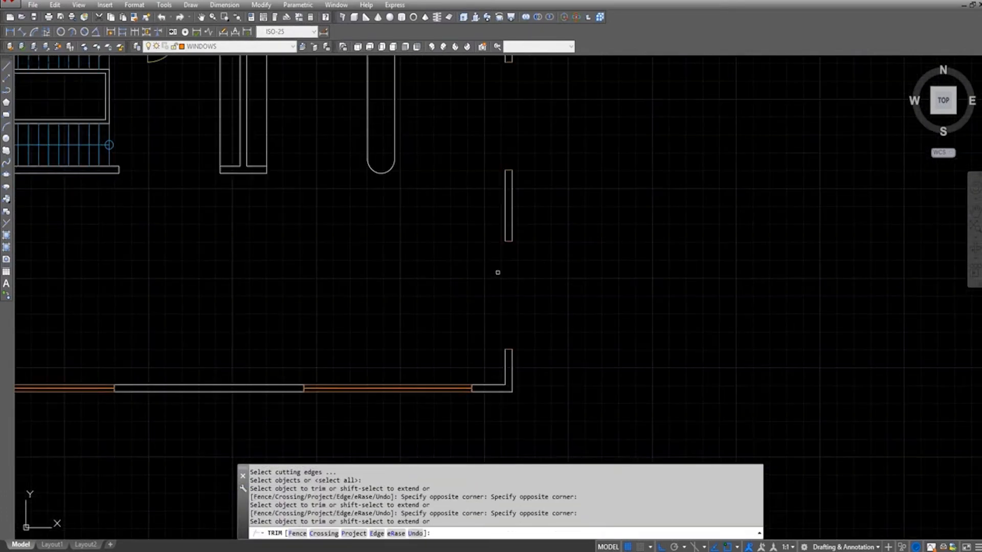
key("Escape")
- Match the properties of all jamb lines in the right wall to the wall line
type("ma")
scroll(514, 150, "down", 1)
left_click(517, 146)
left_click(506, 147)
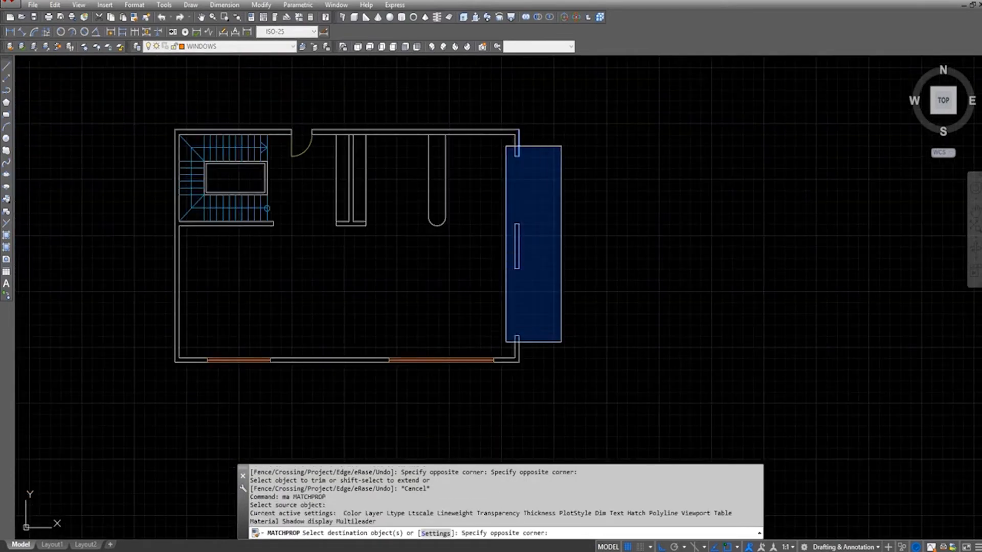
left_click(562, 343)
key("Escape")
- Draw three vertical lines across the right wall's upper opening, at the inner face, middle and outer face of the wall
middle_click_drag(508, 195, 532, 272)
type("l")
scroll(535, 246, "up", 5)
left_click(553, 194)
middle_click_drag(550, 215, 550, 65)
left_click(555, 302)
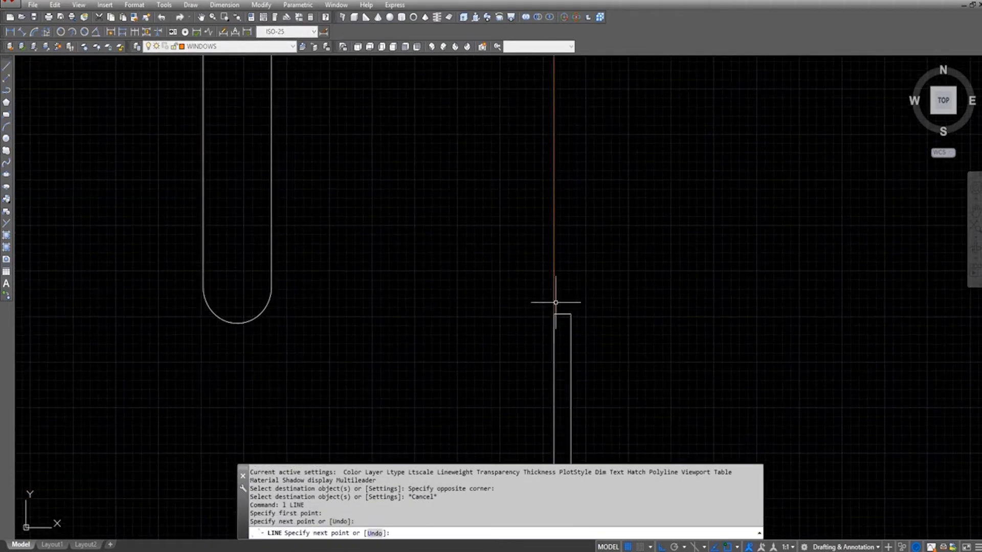
middle_click_drag(566, 159, 545, 148)
left_click(536, 299)
key("Escape")
key("space")
left_click(544, 299)
left_click(546, 328)
key("Escape")
- Offset the upper window's middle line by 1 to each side
type("o")
key("space")
scroll(551, 292, "up", 5)
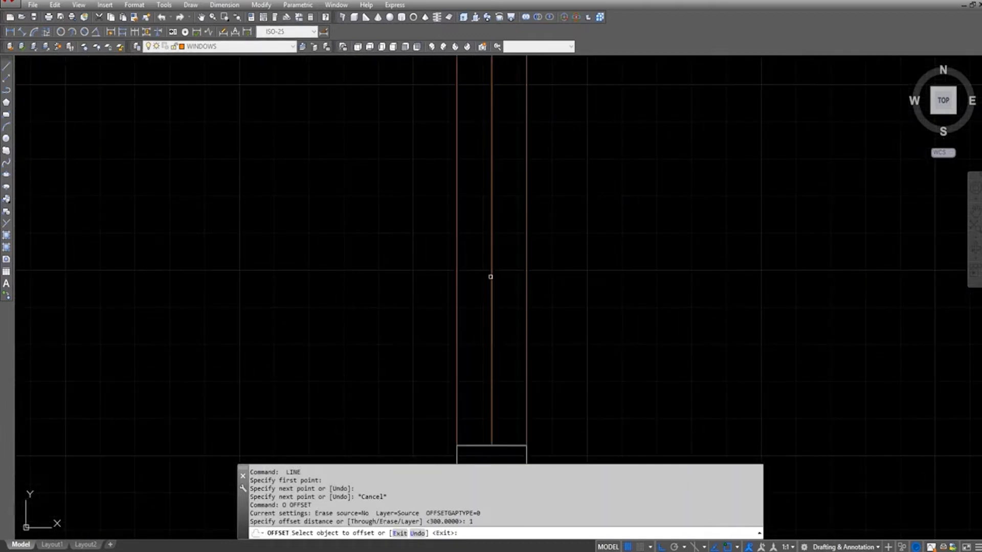
left_click(492, 281)
left_click(504, 291)
key("Escape")
- Offset the upper window's two jamb lines by 5 into the opening
middle_click_drag(492, 353, 500, 300)
type("o")
scroll(508, 393, "up", 4)
left_click(509, 392)
left_click(510, 359)
scroll(511, 221, "up", 8)
left_click(513, 183)
left_click(518, 219)
key("Escape")
- At the upper window's top end, trim the offset jamb line to the narrow frame and remove the middle line's stub
type("t")
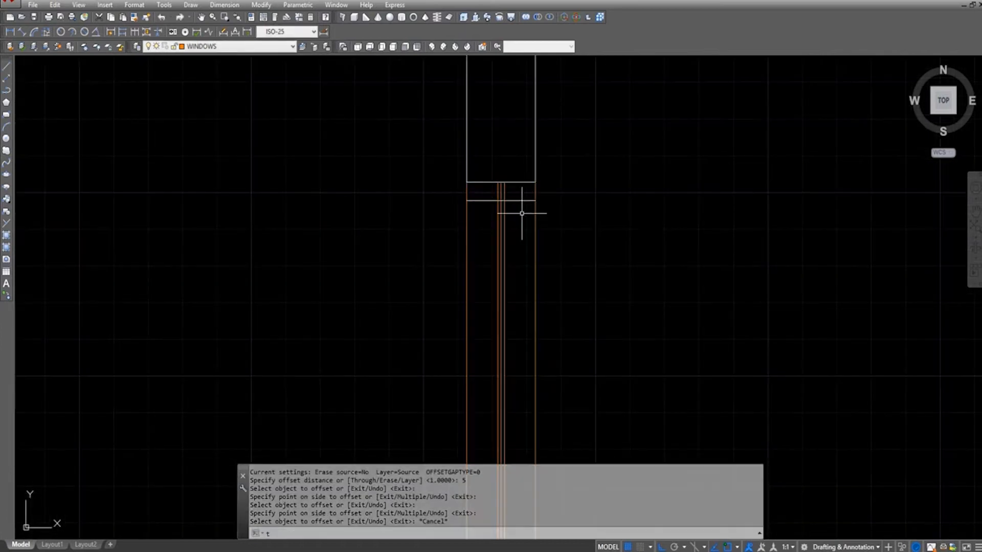
type("r")
key("Return")
key("Return")
scroll(512, 189, "up", 5)
left_click_drag(532, 218, 514, 253)
left_click_drag(399, 219, 384, 251)
scroll(464, 189, "up", 5)
key("Escape")
- Match the properties of the upper window's top end cap to the orange window line
left_click_drag(495, 182, 460, 243)
left_click(488, 210)
key("Escape")
- At the upper window's lower end, trim the offset jamb line to the narrow frame and remove the middle line's stub
scroll(461, 245, "down", 7)
middle_click_drag(434, 434, 478, 250)
scroll(510, 274, "up", 7)
type("tr")
key("Return")
key("Return")
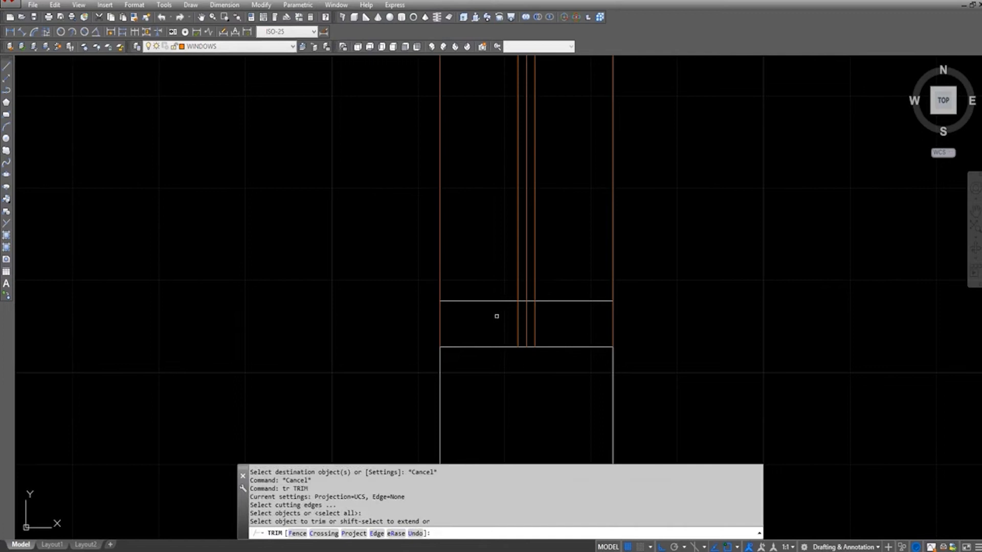
scroll(529, 320, "up", 5)
left_click_drag(563, 294, 499, 327)
key("Escape")
- Match the properties of the upper window's lower end cap to the orange window line
type("ma")
key("Return")
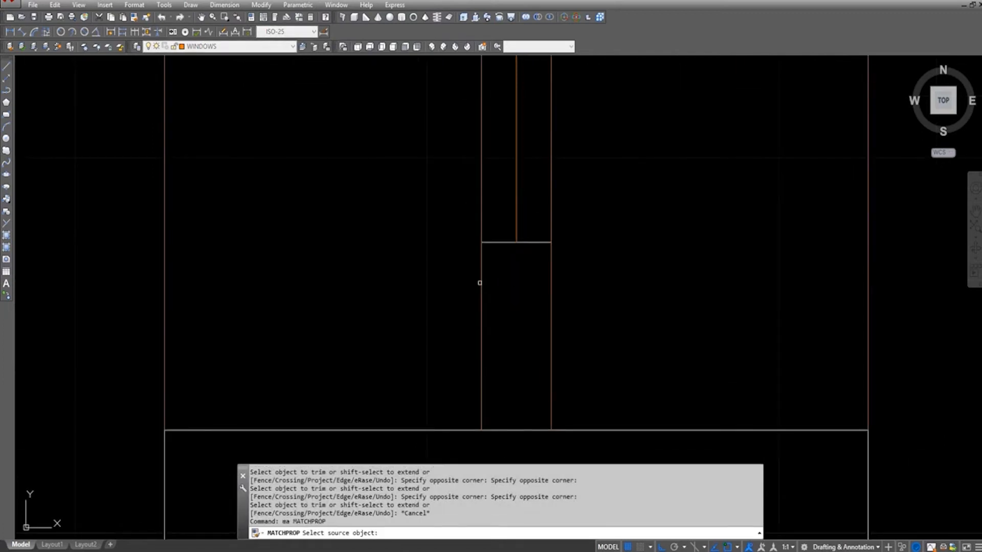
left_click(481, 283)
left_click_drag(540, 225, 519, 255)
scroll(529, 245, "down", 6)
- Copy all lines of the right wall's upper window straight down into the lower opening, aligned to its jamb
type("co")
key("Return")
scroll(560, 143, "up", 6)
left_click_drag(557, 97, 437, 226)
scroll(437, 227, "down", 4)
middle_click_drag(485, 434, 577, 254)
scroll(584, 379, "up", 6)
left_click(588, 360)
left_click(419, 419)
scroll(520, 423, "down", 6)
middle_click_drag(517, 217, 552, 358)
scroll(552, 151, "up", 6)
key("Return")
left_click(567, 163)
scroll(574, 124, "down", 6)
scroll(577, 307, "up", 4)
left_click(549, 241)
scroll(570, 214, "down", 3)
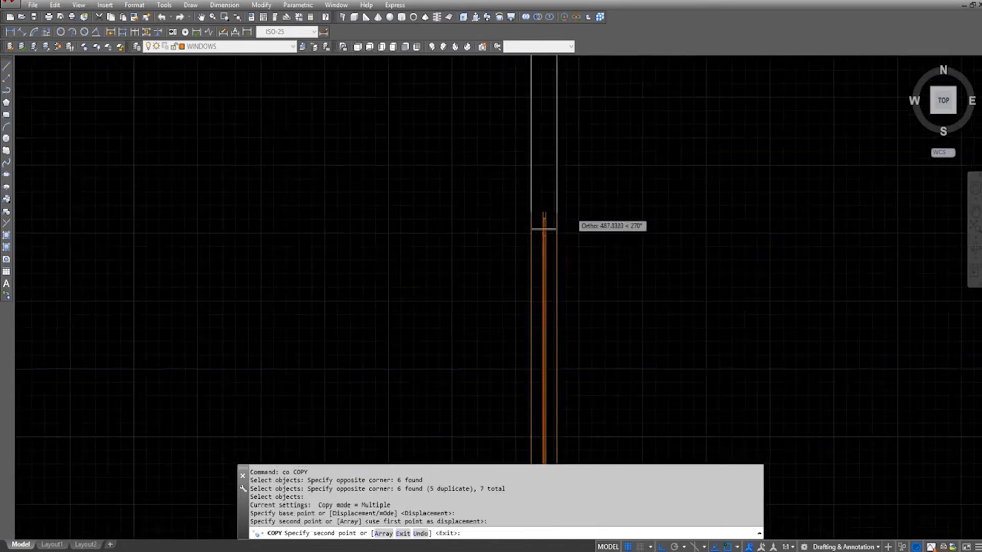
key("Escape")
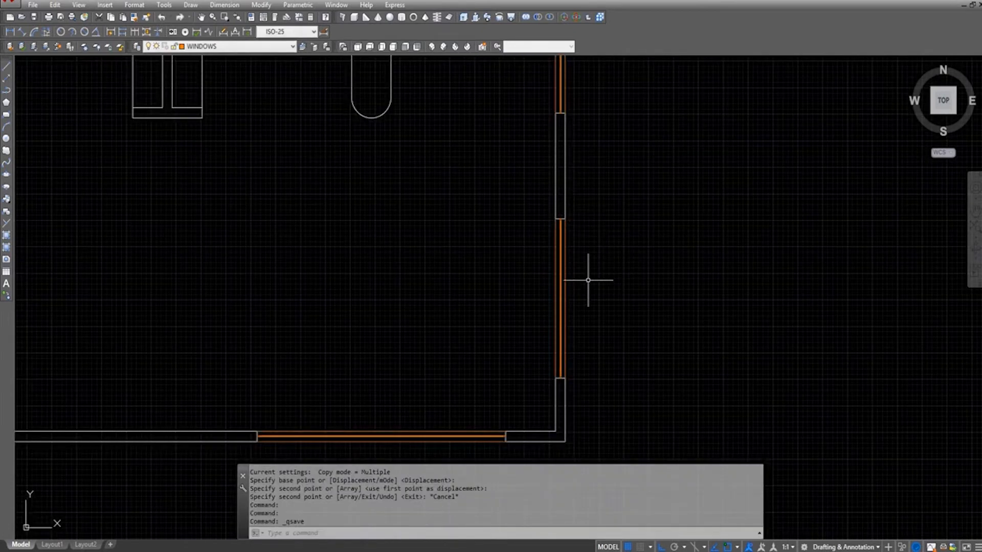
- Draw a line across the top wall at its inner right corner, offset it left in steps of 50, and delete all but the farthest line
scroll(589, 280, "down", 3)
scroll(548, 215, "up", 6)
key("Escape")
type("l")
key("Return")
left_click(633, 164)
left_click(634, 163)
key("Escape")
type("o")
key("Return")
type("5")
key("Escape")
left_click(548, 156)
left_click(647, 198)
key("Delete")
- Offset the remaining jamb line in the top wall 200 to the left for the window's other side
type("o")
key("Return")
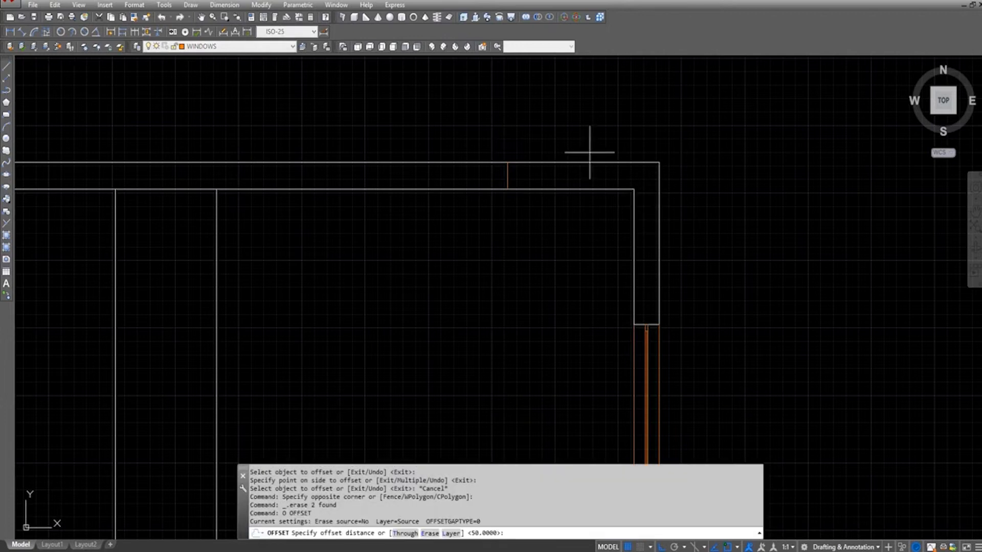
scroll(589, 152, "down", 6)
scroll(568, 159, "up", 6)
key("Escape")
type("o")
key("Return")
type("200")
key("Return")
left_click(560, 161)
left_click(491, 185)
- Trim the top wall's lines between the two jambs and give the jamb lines the wall's properties
scroll(490, 185, "down", 4)
key("Escape")
type("tr")
key("Return")
key("Return")
left_click(483, 161)
left_click(467, 217)
left_click(588, 205)
left_click(413, 180)
left_click(486, 218)
key("Escape")
- Draw the outer and inner window edge lines across the new top wall opening, from jamb to jamb
type("l")
key("Return")
scroll(427, 201, "up", 4)
left_click(406, 217)
left_click(799, 217)
key("Escape")
key("Return")
left_click(407, 238)
key("Escape")
- Copy the middle frame lines with their end cap from the bottom wall's window into the top wall opening, aligned to its left jamb
type("co")
key("Return")
scroll(699, 252, "down", 8)
scroll(403, 327, "up", 11)
left_click(572, 218)
left_click(506, 265)
key("Return")
left_click(493, 182)
scroll(494, 292, "down", 10)
middle_click_drag(614, 128, 512, 299)
scroll(646, 245, "up", 7)
scroll(618, 245, "up", 2)
left_click(618, 226)
- Trim the copied middle frame lines where they run past the top window's right jamb
key("Escape")
type("tr")
key("Return")
key("Return")
scroll(501, 270, "up", 3)
left_click(499, 267)
left_click(487, 257)
left_click(488, 262)
scroll(488, 261, "down", 5)
scroll(673, 268, "up", 7)
left_click(671, 268)
left_click(647, 300)
scroll(604, 307, "down", 4)
key("Escape")
- Mirror the left end cap of the top window's frame about the window's vertical centre line, keeping the original
type("mi")
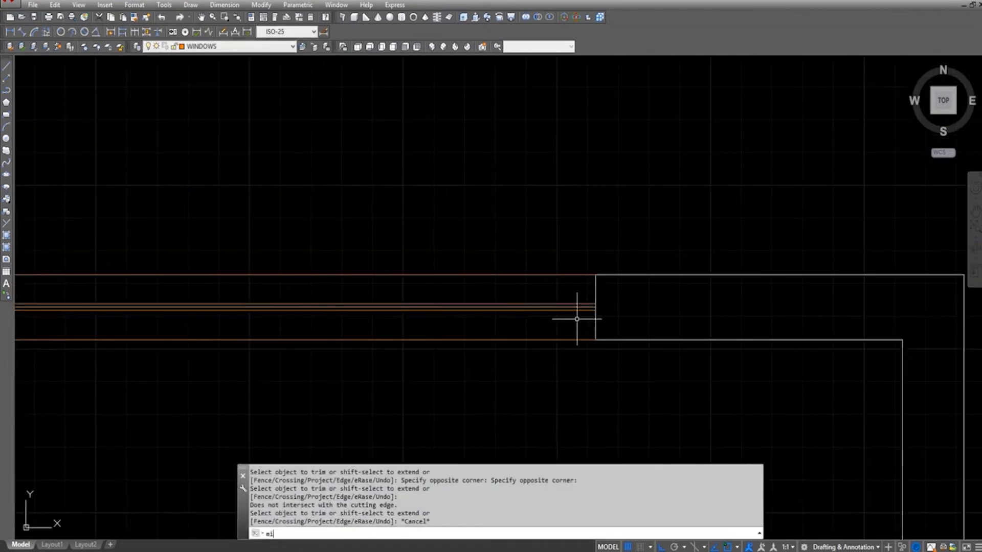
key("Return")
scroll(577, 319, "down", 2)
scroll(211, 311, "up", 4)
left_click(212, 300)
left_click(231, 327)
scroll(497, 310, "down", 2)
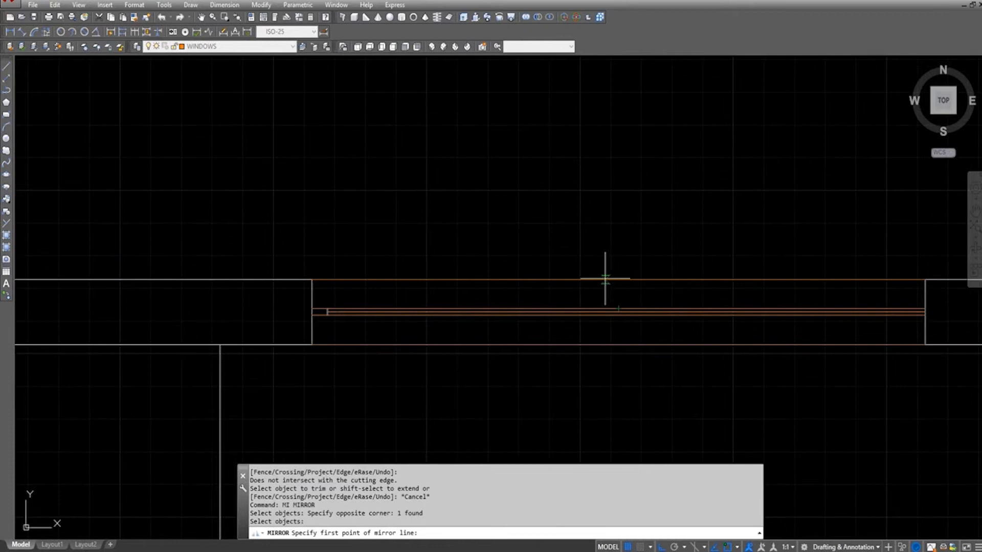
left_click(626, 224)
right_click(633, 223)
left_click(655, 233)
key("Escape")
- Trim the middle line's stub inside the end cap at the top window's right end
type("tr")
key("Return")
key("Return")
scroll(619, 314, "up", 7)
scroll(684, 267, "down", 7)
left_click(685, 268)
scroll(706, 280, "down", 10)
scroll(578, 290, "up", 4)
key("Escape")
key("Escape")
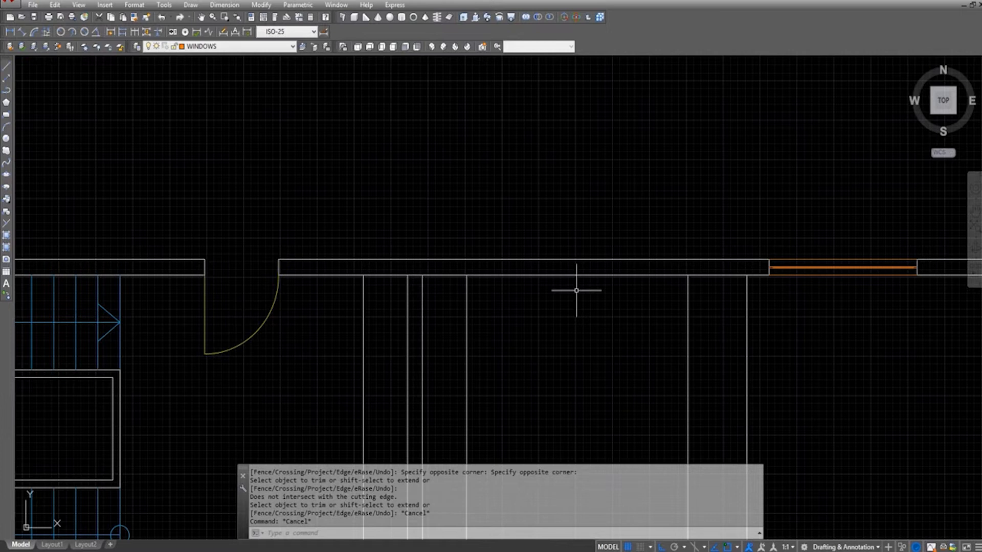
- Across the top wall, draw lines at the middle room's two partition edges, a line joining their midpoints, and a short vertical line at its centre
type("l")
key("Return")
key("Escape")
type("l")
key("Return")
scroll(466, 267, "up", 4)
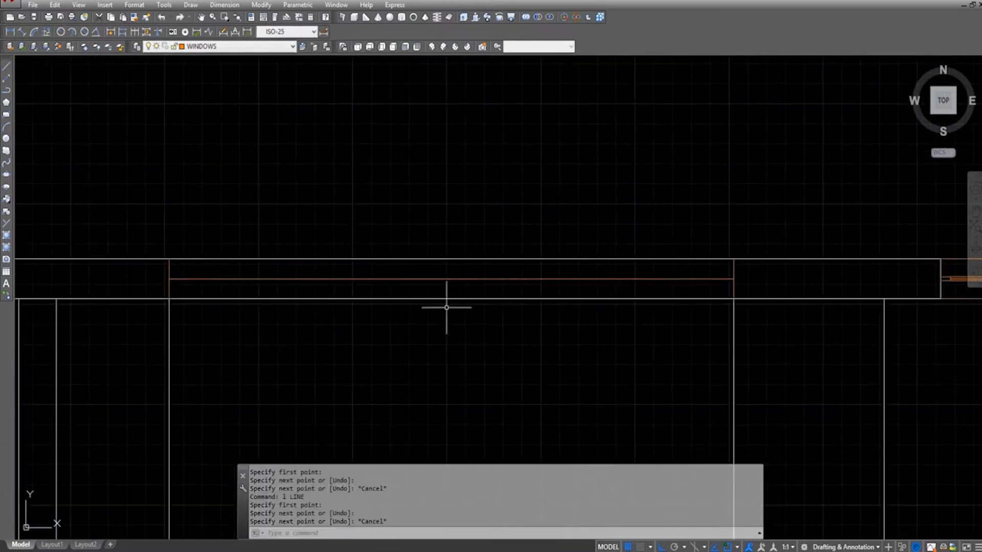
left_click(452, 261)
key("Escape")
- Offset the short centre line to both sides as jamb marks and delete the construction lines between and beside them
type("o")
key("Return")
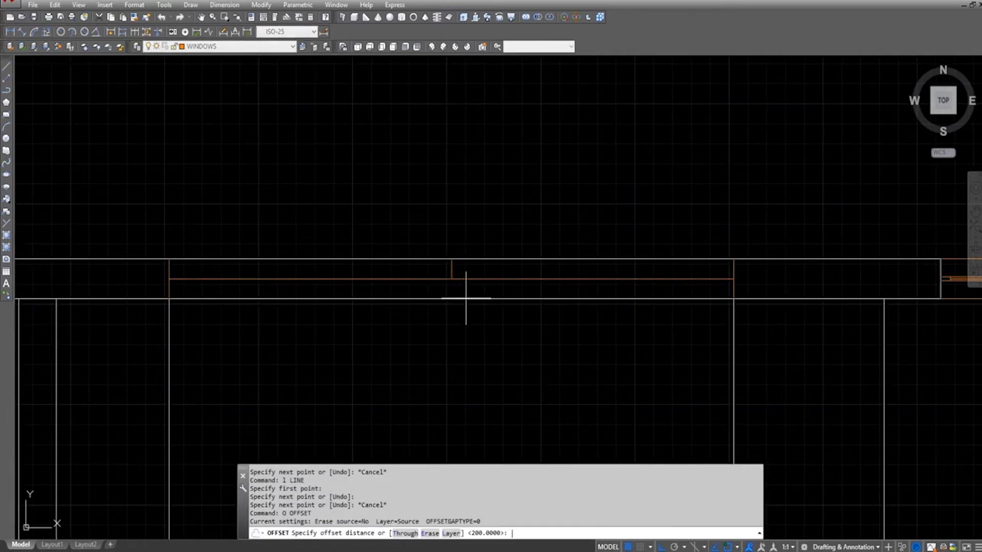
left_click(433, 271)
key("Escape")
left_click(436, 227)
left_click(469, 341)
key("Delete")
left_click(489, 292)
left_click(483, 273)
key("Delete")
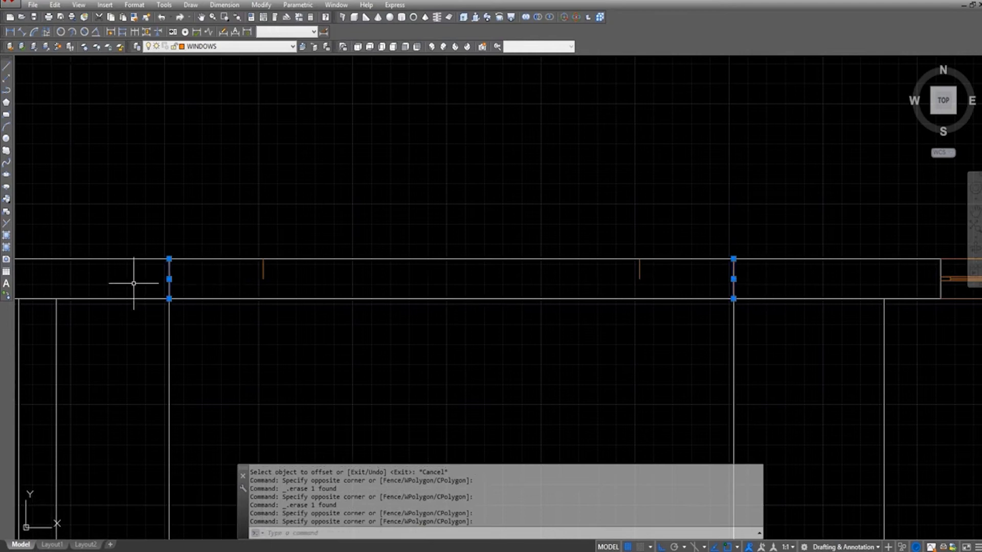
type("ex")
key("Return")
left_click(646, 270)
left_click(634, 273)
key("Escape")
key("Escape")
key("Escape")
- Extend the short jamb marks down to the inner face of the top wall
type("ex")
key("Return")
key("Return")
left_click(675, 269)
left_click(607, 281)
key("Escape")
- Trim both top wall lines between the middle room's jamb lines to open the second window gap
type("r")
key("Return")
key("Return")
left_click(518, 230)
left_click(501, 311)
key("Escape")
- Match the properties of both new jamb lines to the white top wall line
type("ma")
key("Return")
left_click(649, 259)
left_click(231, 240)
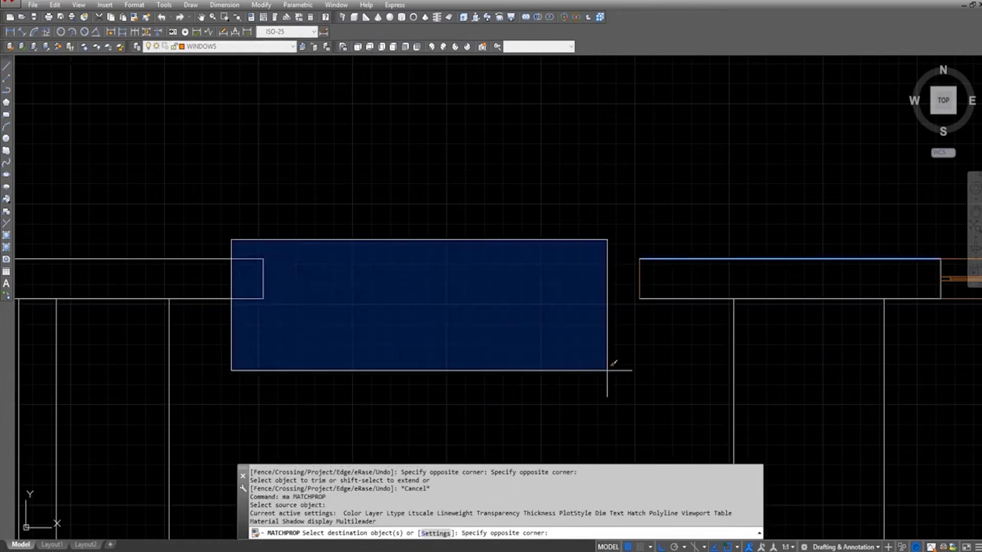
left_click(607, 371)
left_click(620, 239)
left_click(679, 336)
key("Escape")
- Copy the finished window in the top wall into the middle room's new opening and save the drawing
type("co")
key("Return")
scroll(360, 308, "down", 4)
scroll(624, 304, "up", 4)
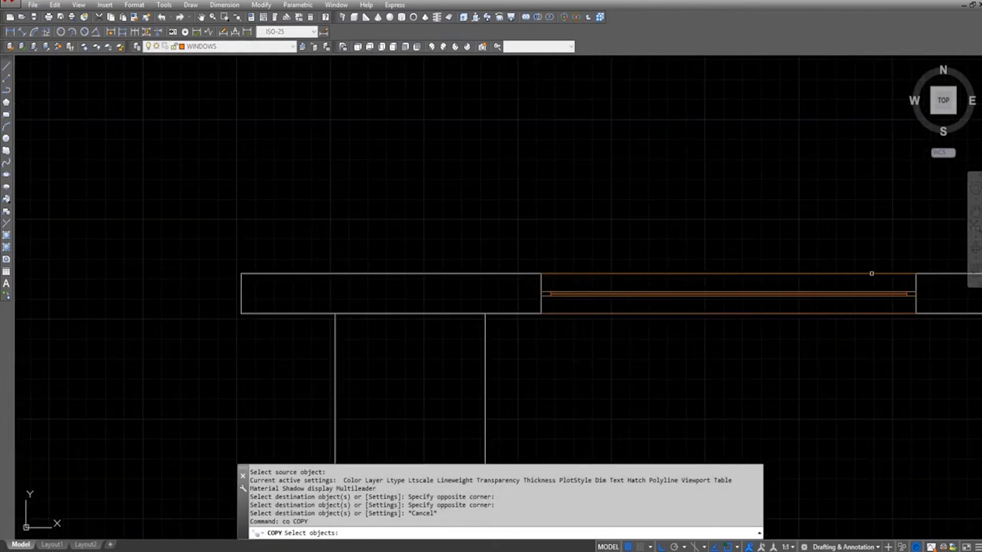
left_click(911, 256)
left_click(539, 369)
key("Return")
scroll(435, 276, "up", 2)
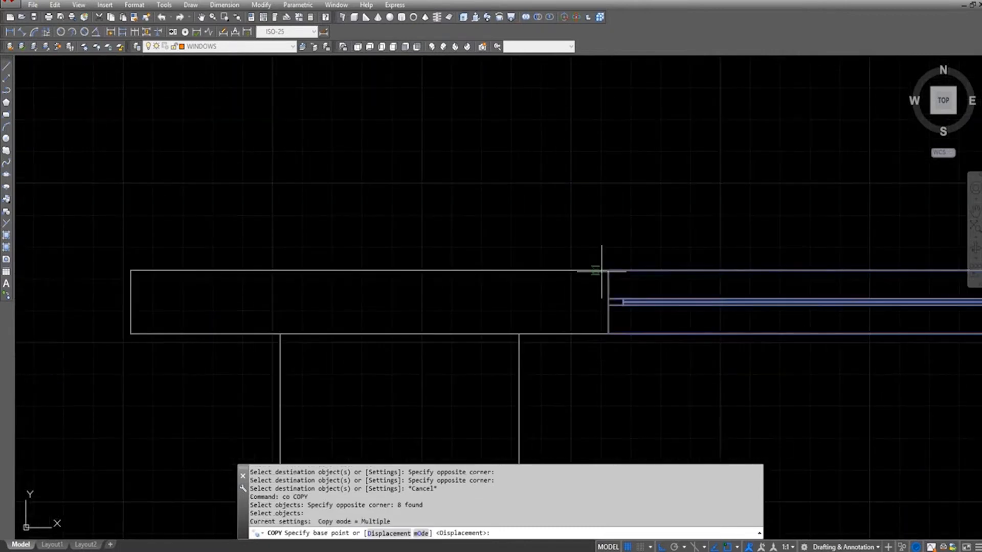
left_click(606, 271)
scroll(644, 251, "down", 6)
scroll(639, 245, "up", 6)
scroll(453, 263, "down", 6)
key("Escape")
key("ctrl+s")
- Draw a short line across the left wall at the midpoint of its inner face below the staircase
mouse_move(480, 327)
middle_mouse_down()
mouse_move(522, 265)
mouse_move(458, 298)
mouse_move(523, 271)
middle_mouse_up()
scroll(537, 246, "down", 6)
scroll(407, 327, "up", 4)
type("l")
key("Return")
left_click(454, 319)
left_click(447, 319)
key("Escape")
- Offset the short line by 150 to both sides as window jamb marks and delete the original centre line
type("o")
key("Return")
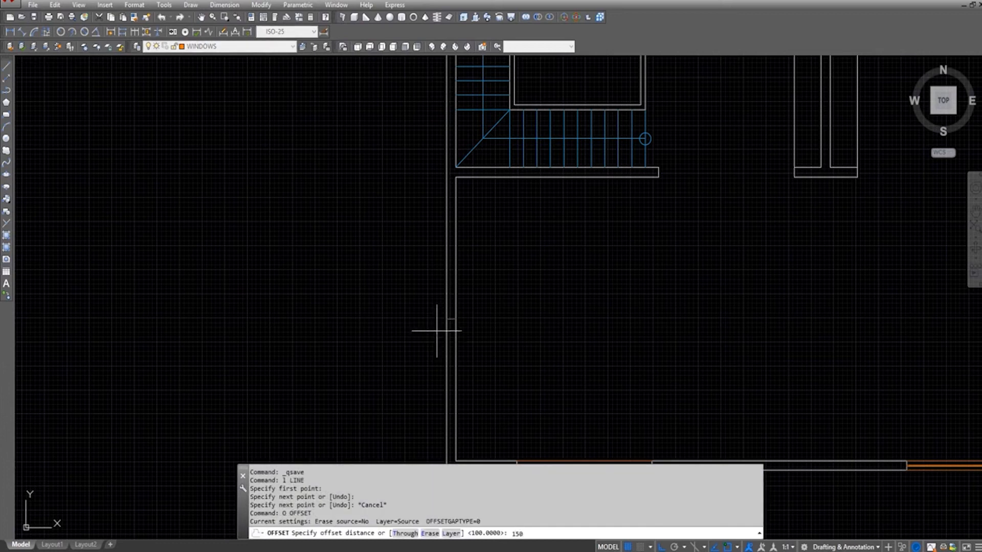
key("Return")
left_click(452, 314)
left_click(452, 286)
left_click(452, 313)
left_click(454, 353)
key("Escape")
left_click_drag(429, 296, 523, 339)
key("Delete")
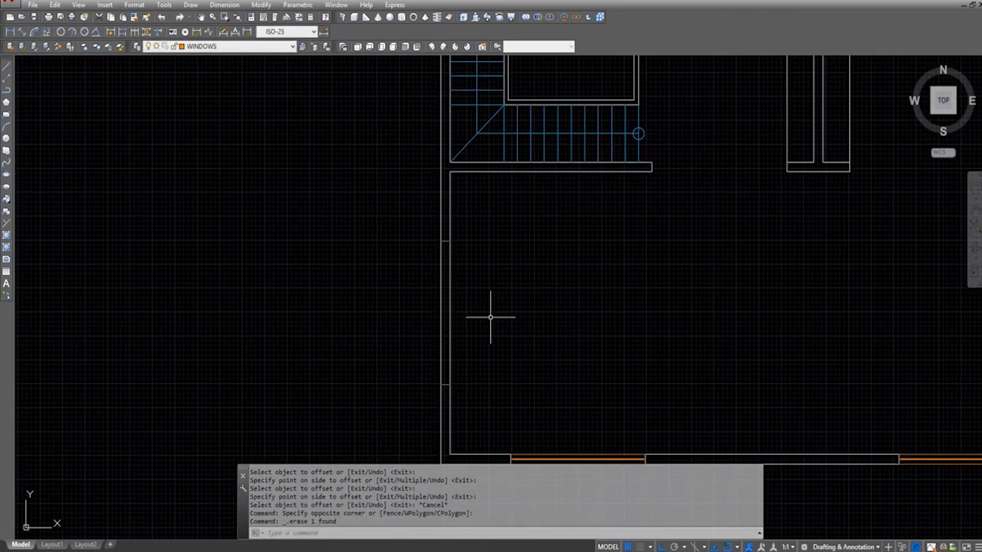
- Match the properties of both left wall jamb marks to the white wall line
type("ma")
key("Return")
scroll(447, 256, "up", 2)
left_click(442, 255)
left_click(438, 251)
scroll(430, 227, "down", 2)
left_click_drag(393, 200, 487, 404)
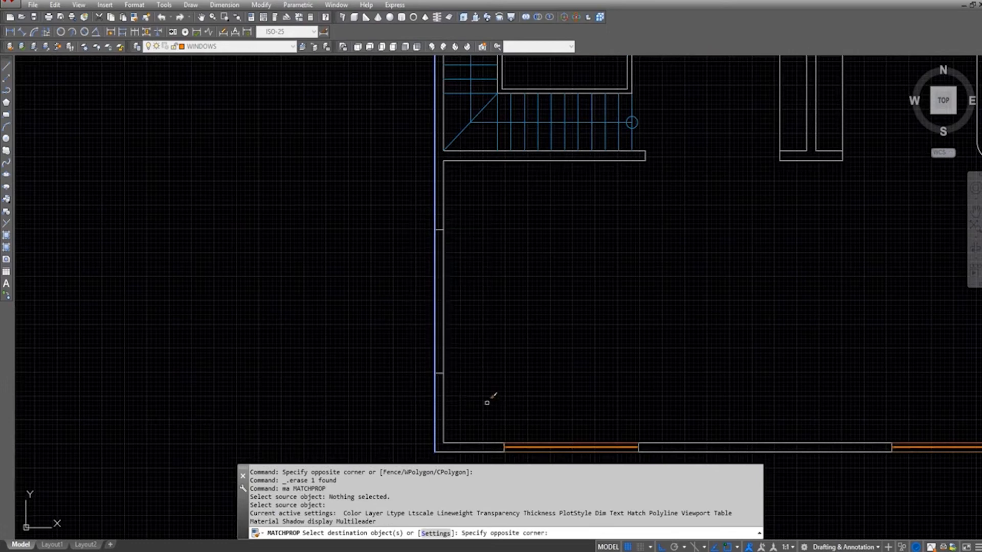
key("Escape")
- Trim both left wall lines between the jamb marks to open the window gap
key("Escape")
type("tr")
key("Return")
key("Return")
scroll(440, 311, "up", 2)
left_click_drag(468, 300, 405, 317)
key("Escape")
- Copy the window parts from the right wall into the left wall's opening, snapping to the jamb corner
type("co")
key("Return")
scroll(358, 296, "down", 5)
scroll(541, 296, "up", 4)
left_click(570, 261)
left_click(546, 277)
scroll(553, 255, "up", 6)
left_click(636, 241)
scroll(571, 302, "up", 7)
left_click(613, 240)
left_click(440, 294)
scroll(485, 333, "down", 6)
scroll(491, 195, "up", 6)
key("Return")
left_click(513, 143)
scroll(612, 159, "down", 7)
scroll(611, 159, "down", 6)
scroll(460, 158, "up", 12)
left_click(327, 109)
scroll(384, 163, "down", 7)
key("Escape")
- Add the multiline text GROUND FLOOR below the plan's lower right corner
scroll(511, 215, "down", 2)
middle_click_drag(563, 230, 431, 311)
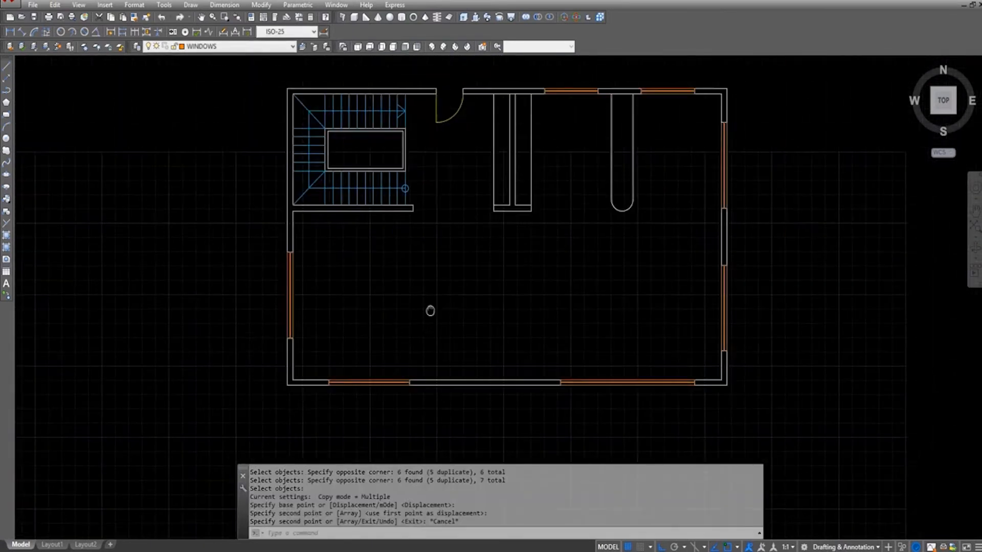
scroll(435, 317, "down", 2)
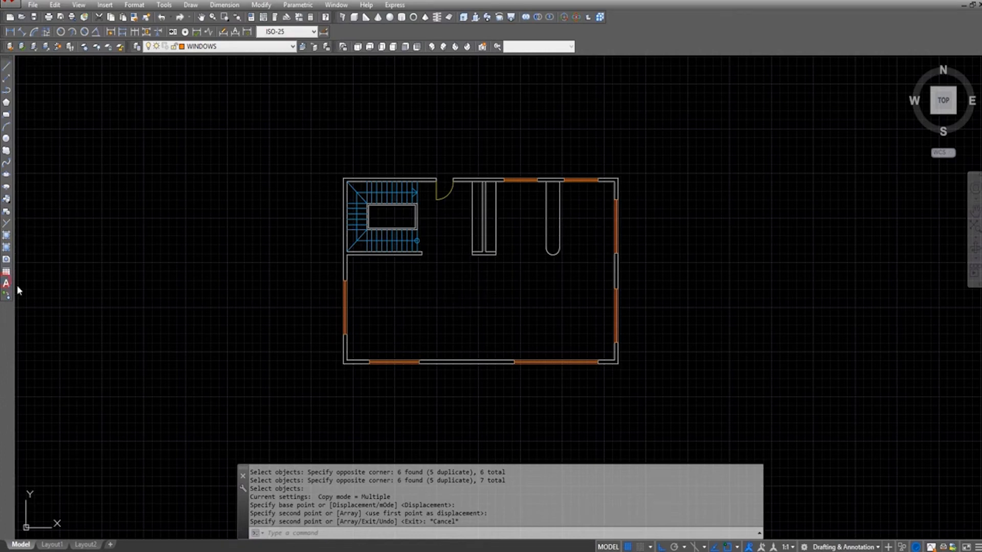
left_click(7, 284)
left_click(559, 382)
left_click(712, 431)
type("GROUND FLOOR")
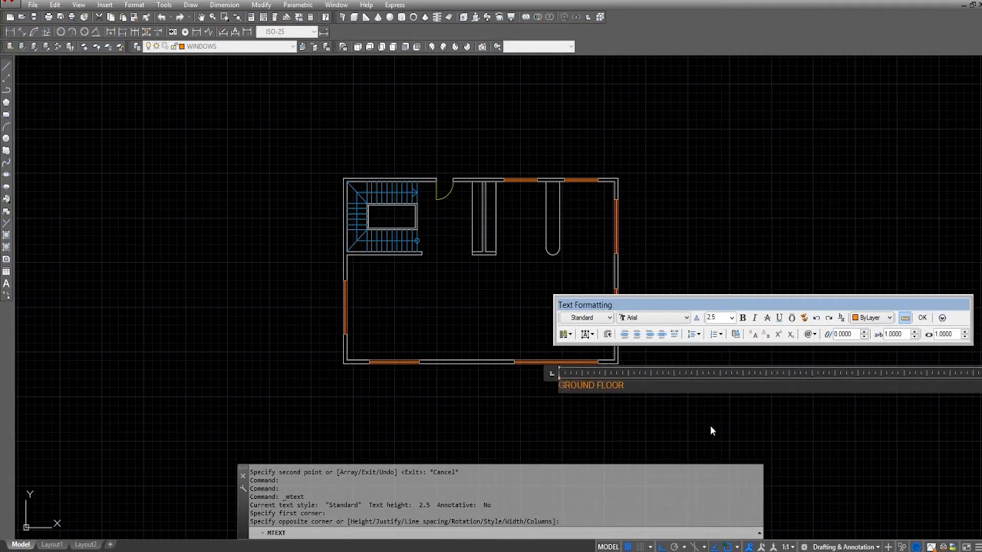
left_click(616, 412)
- Scale the GROUND FLOOR text by a factor of 10 from a base point at its start
type("sc")
key("Return")
left_click(601, 367)
left_click(554, 391)
key("Return")
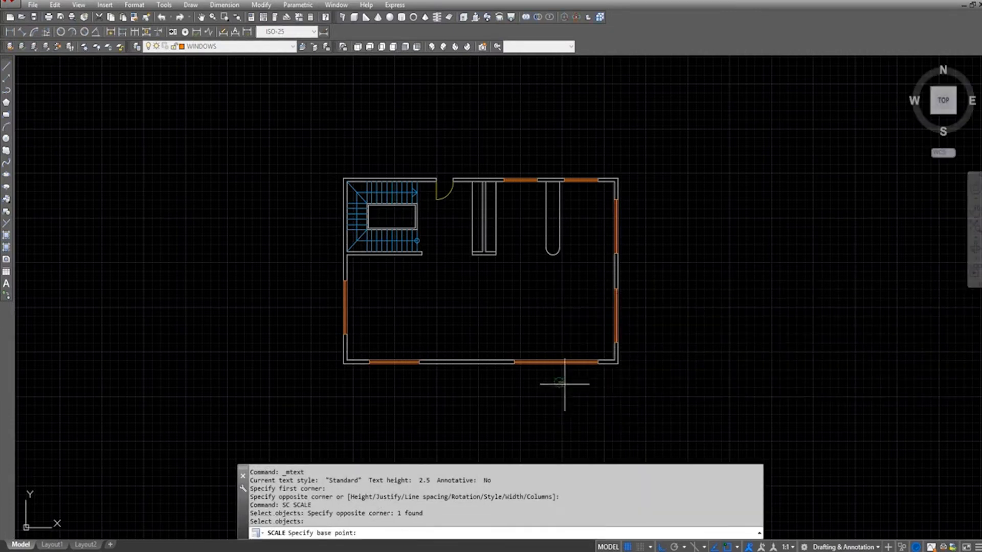
left_click(565, 384)
type("10")
key("Return")
key("Escape")
- Enlarge the GROUND FLOOR text again by a scale factor of 2
type("sc")
key("Return")
left_click(578, 380)
key("Return")
left_click(559, 379)
type("2")
key("Return")
key("Escape")
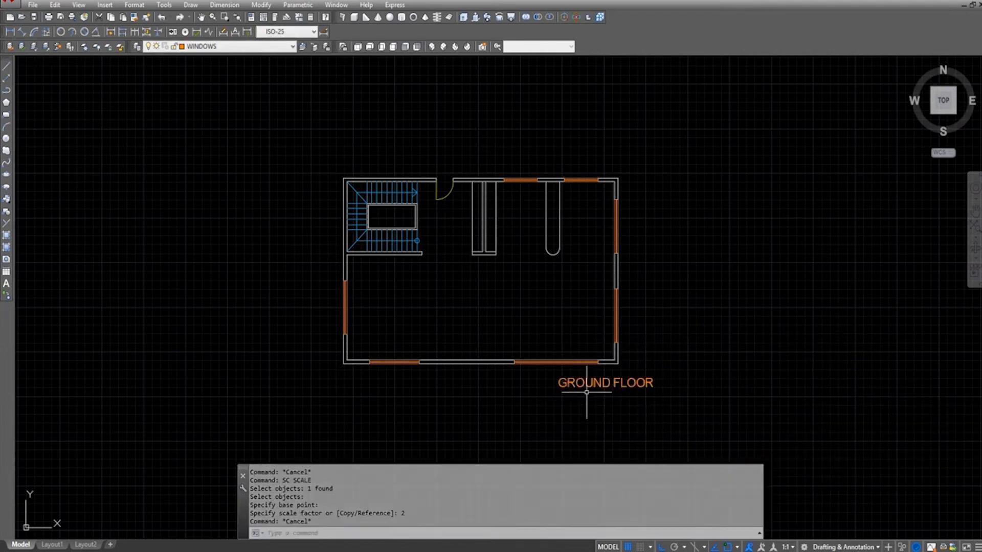
- Try to create a new layer named TEXT
left_click(136, 47)
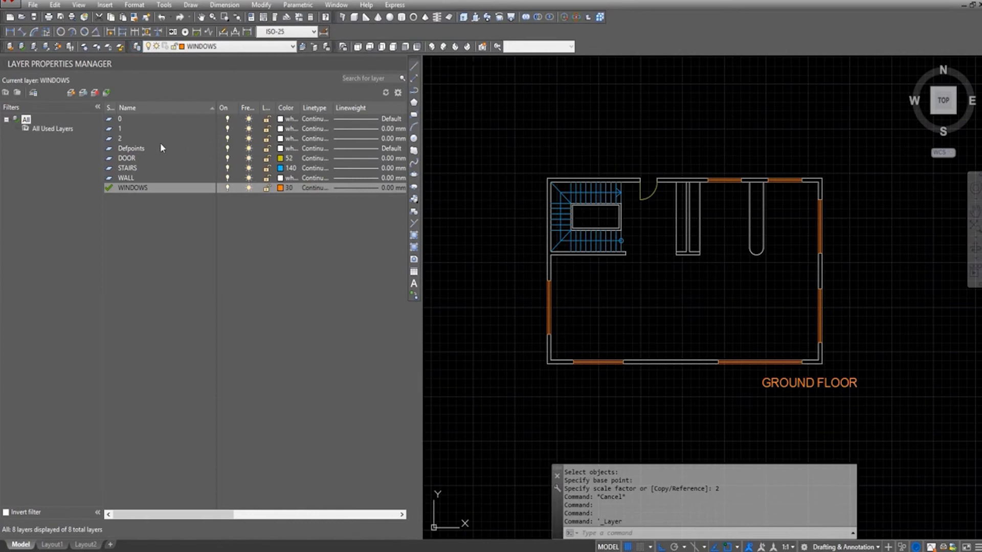
left_click(71, 93)
left_click(207, 146)
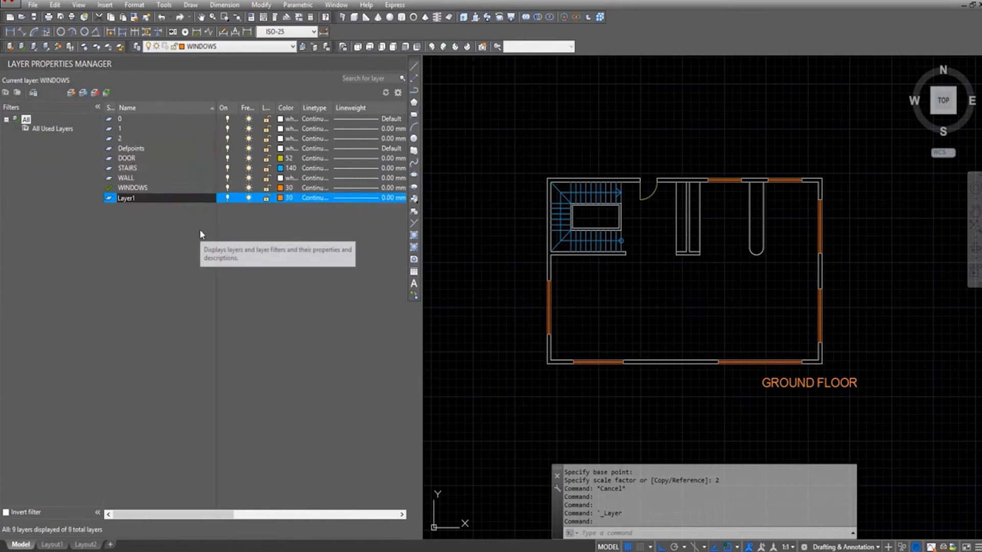
type("TEDIT")
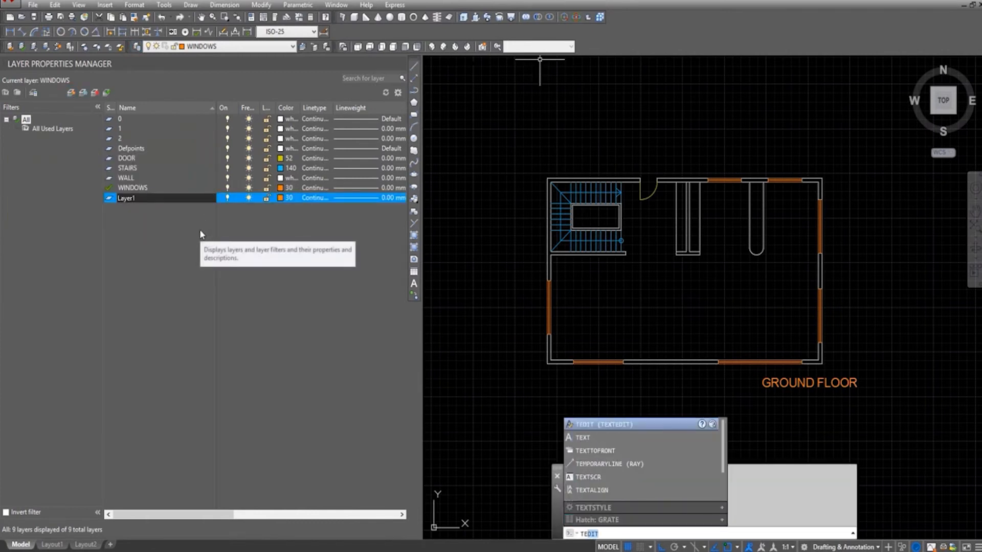
left_click(136, 199)
right_click(135, 200)
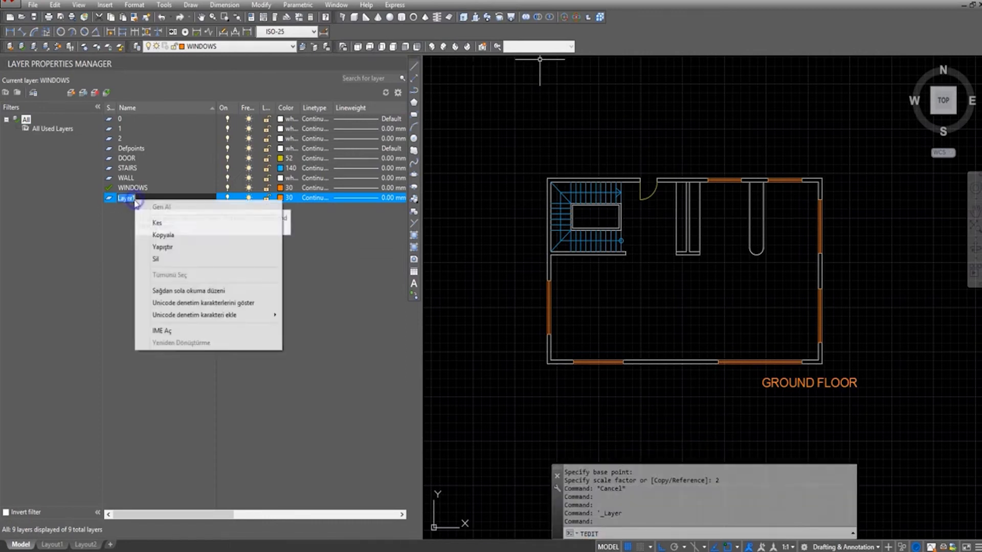
key("Escape")
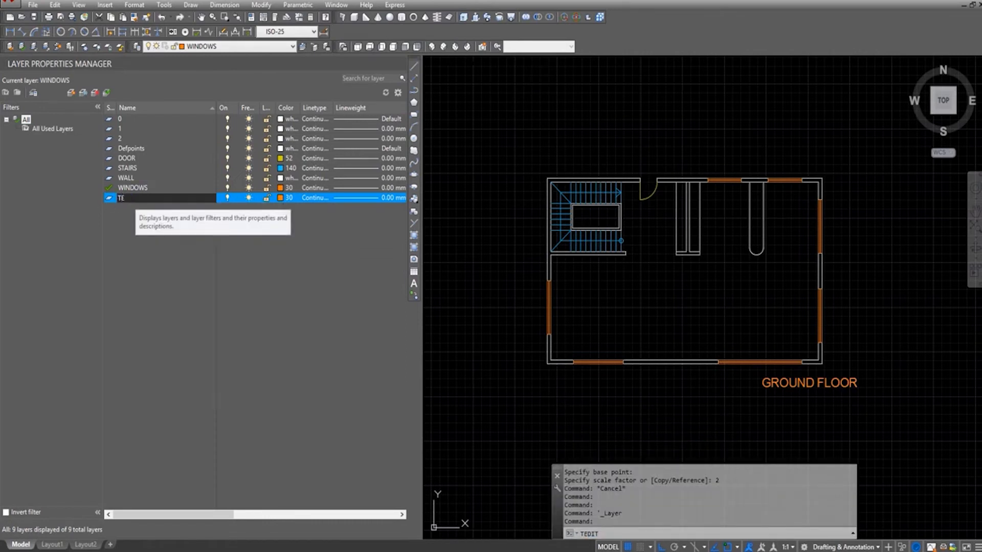
- Try to set the TEXT layer's colour to index 50, dismissing the error and Rename dialogs
left_click(279, 197)
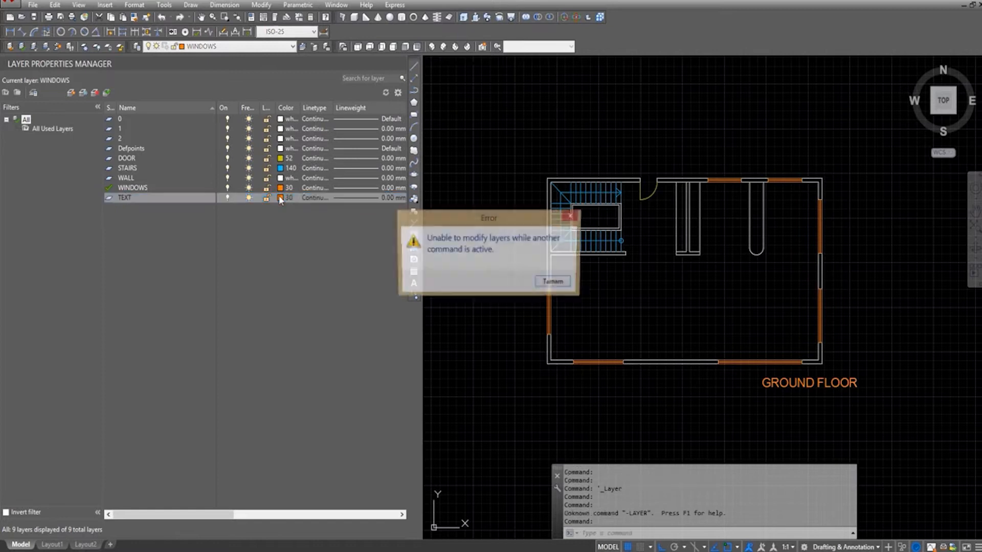
left_click(560, 285)
left_click(590, 183)
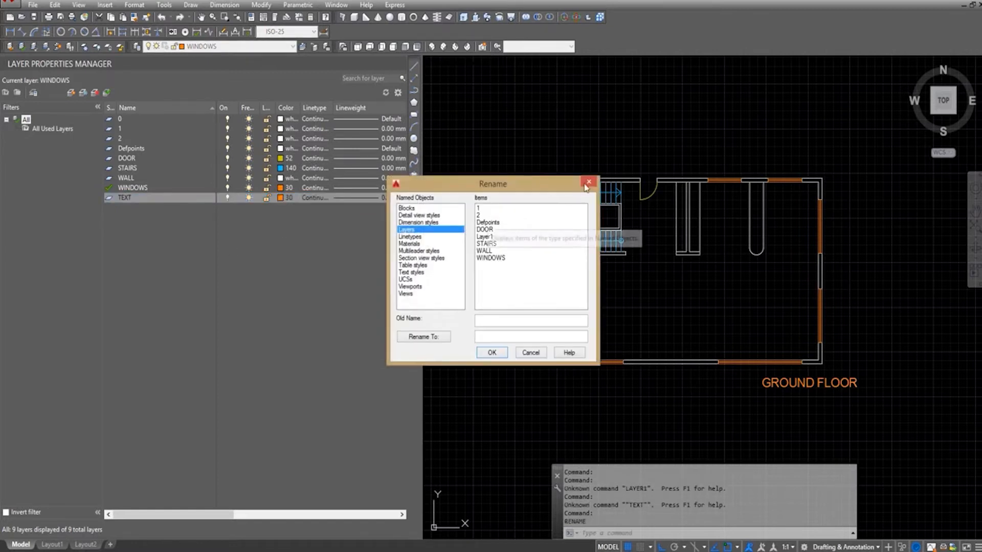
left_click(587, 185)
left_click(279, 197)
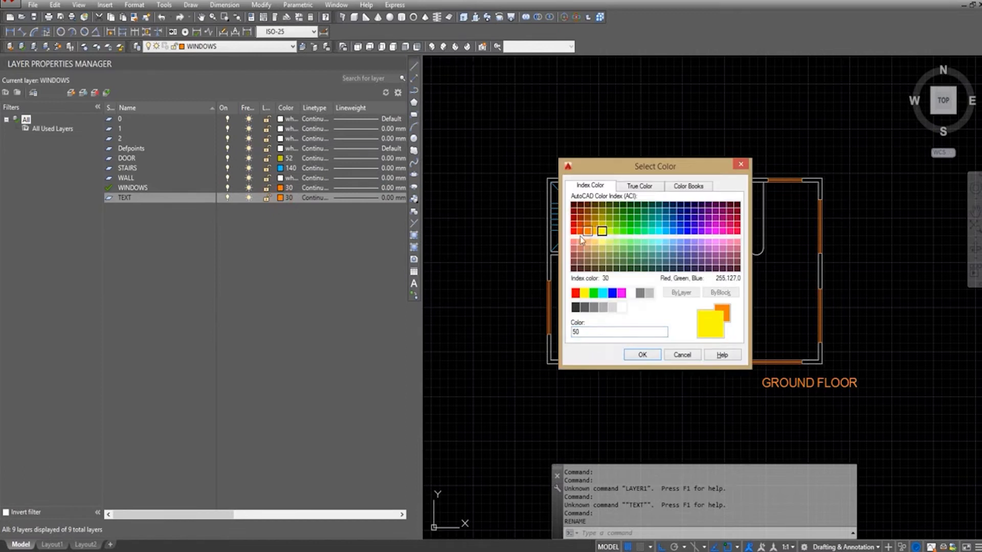
left_click(644, 355)
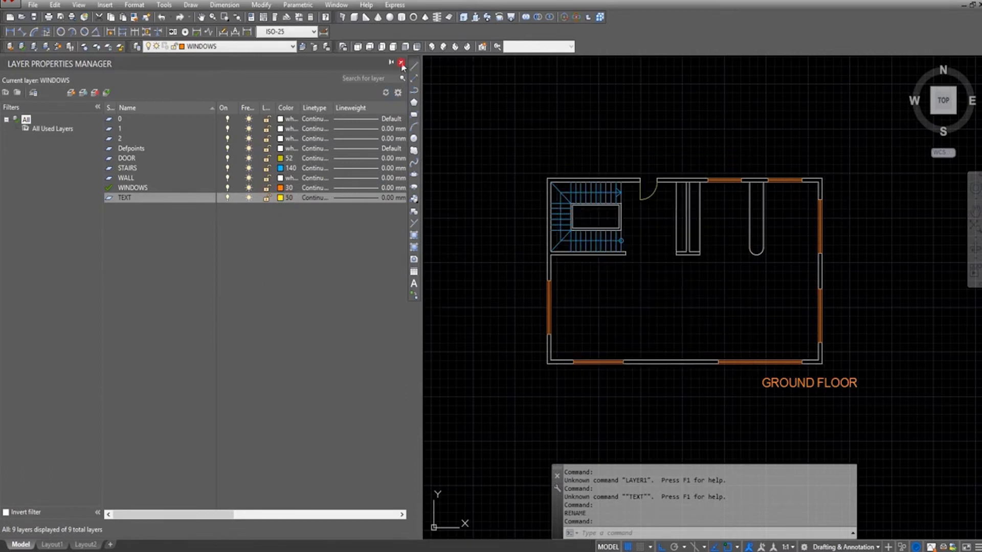
left_click(401, 63)
left_click(681, 404)
left_click(647, 384)
left_click(215, 46)
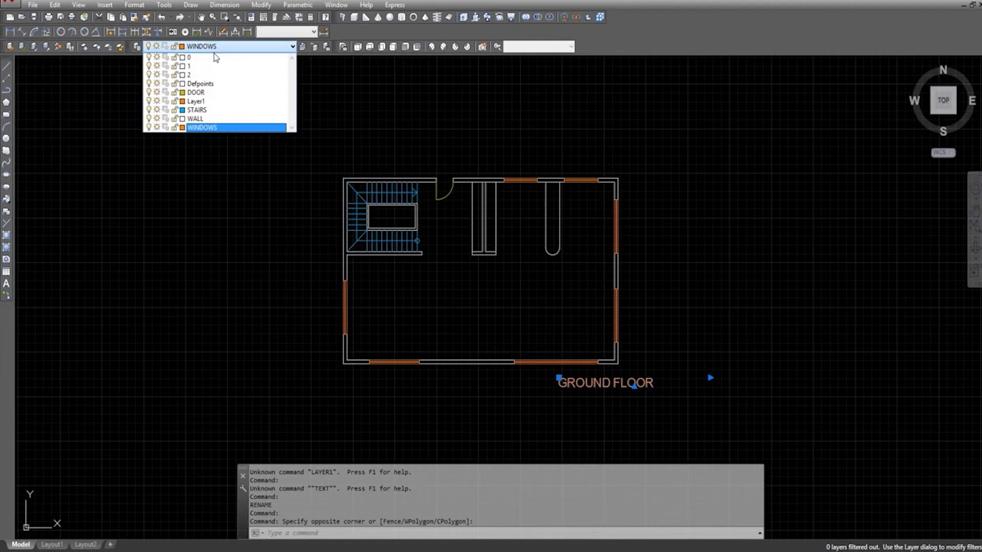
key("Escape")
key("Escape")
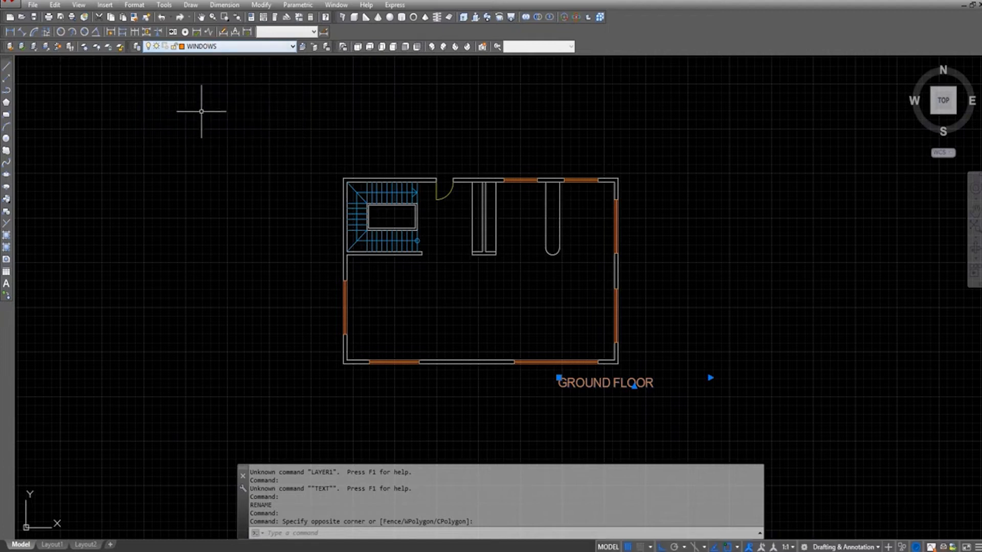
- Create a new layer named TEXT and set its colour to yellow, index 50
left_click(137, 46)
right_click(142, 227)
left_click(178, 273)
type("TEXT")
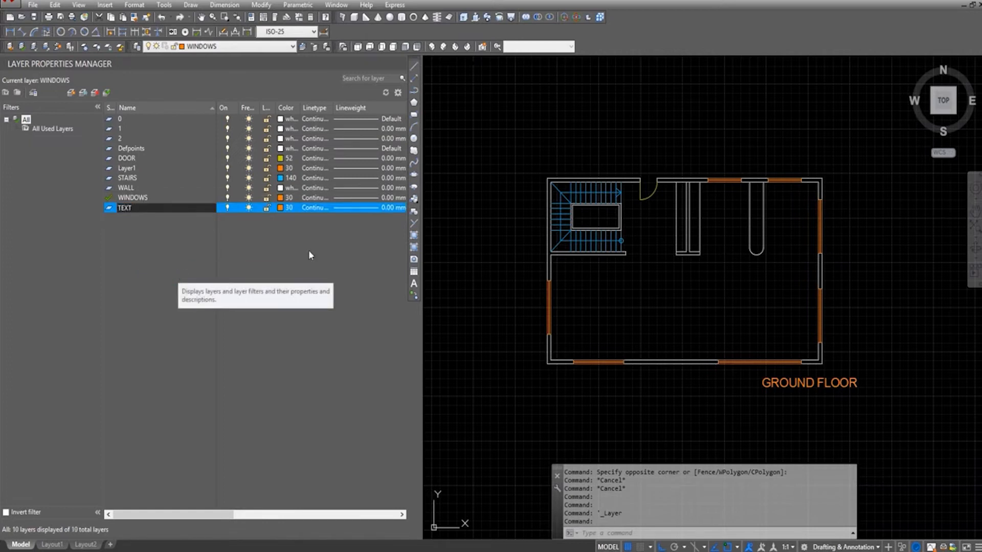
left_click(280, 208)
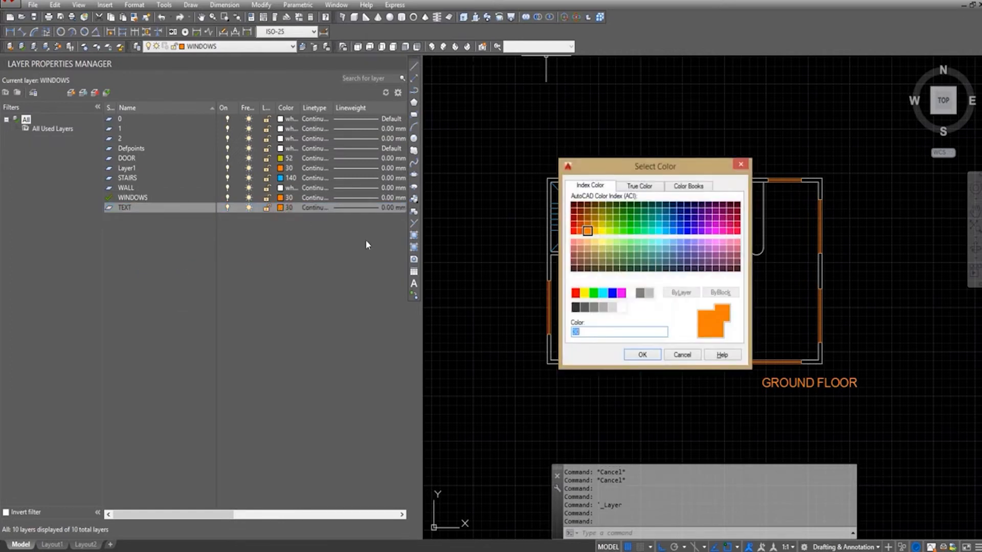
left_click(643, 355)
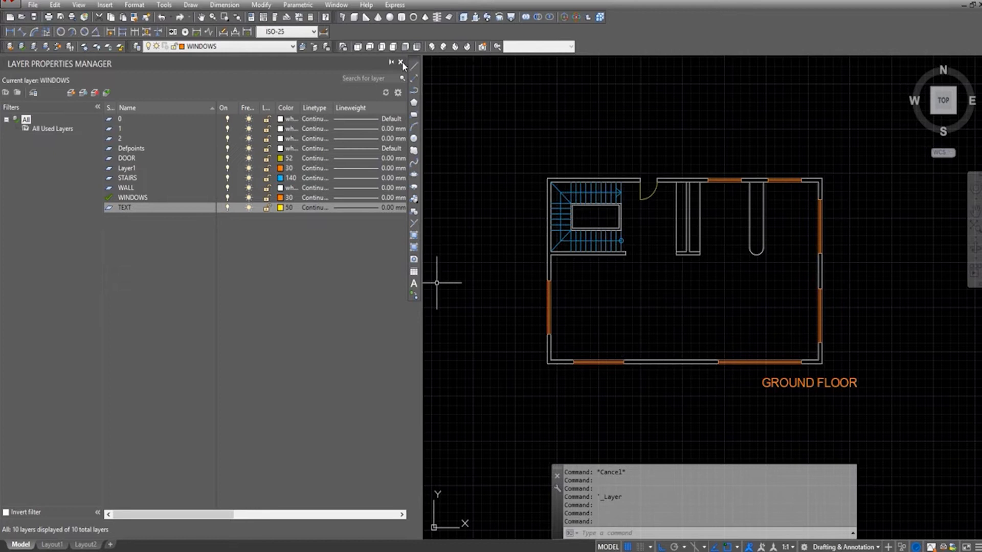
left_click(400, 62)
- Assign the GROUND FLOOR label to the TEXT layer
left_click(219, 46)
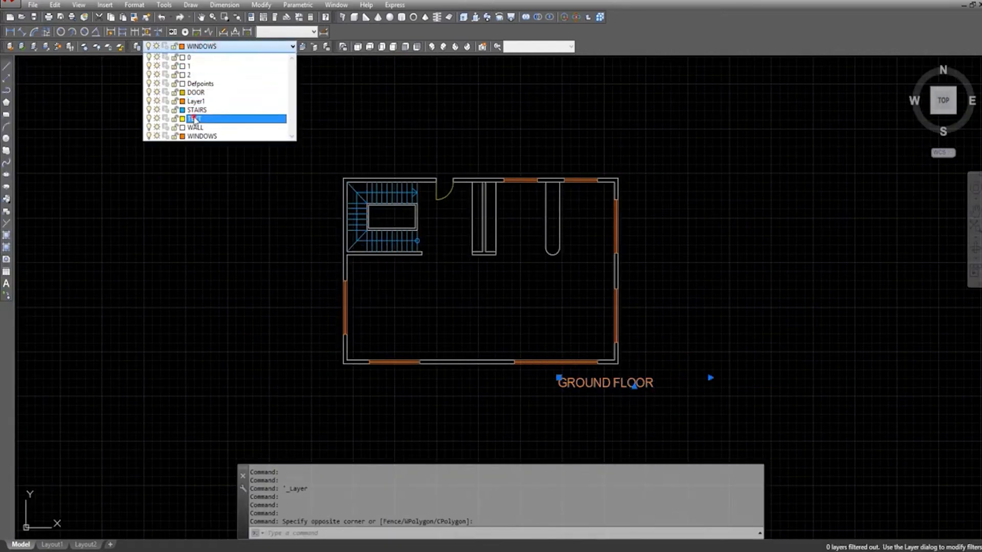
left_click(220, 117)
key("Escape")
key("Escape")
- Copy the GROUND FLOOR label into the upper room between the double partition and the round-ended partition, with ortho off
type("co")
key("Return")
scroll(590, 367, "up", 2)
left_click(591, 391)
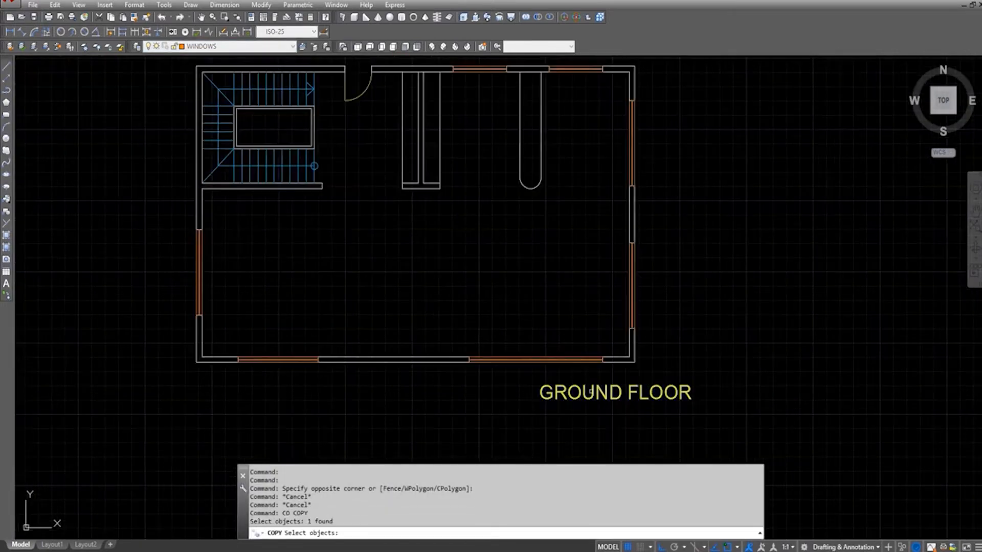
key("Return")
left_click(591, 391)
key("F8")
scroll(475, 147, "up", 4)
left_click(523, 151)
key("Escape")
- Change the copied label's text to KITCHEN
double_click(514, 164)
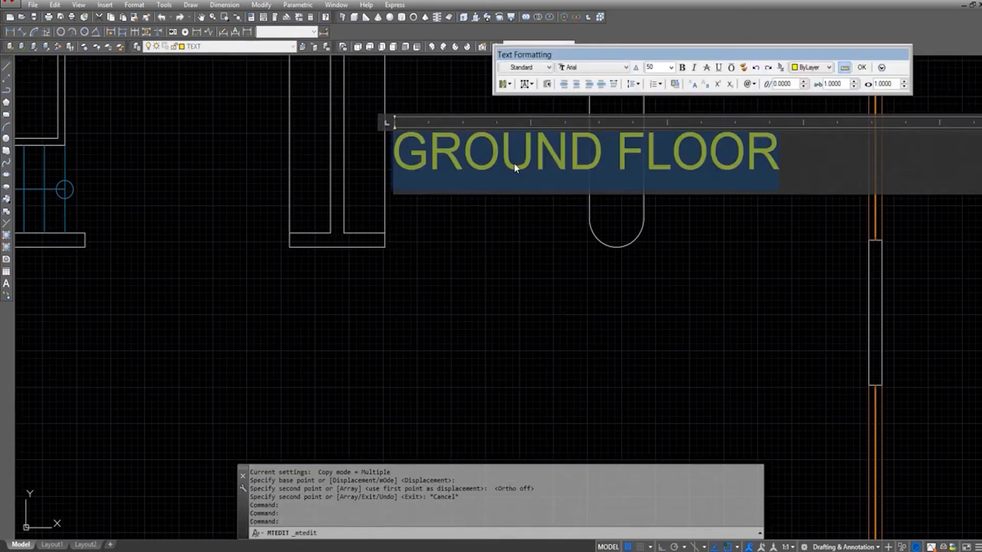
type("KITCHEN")
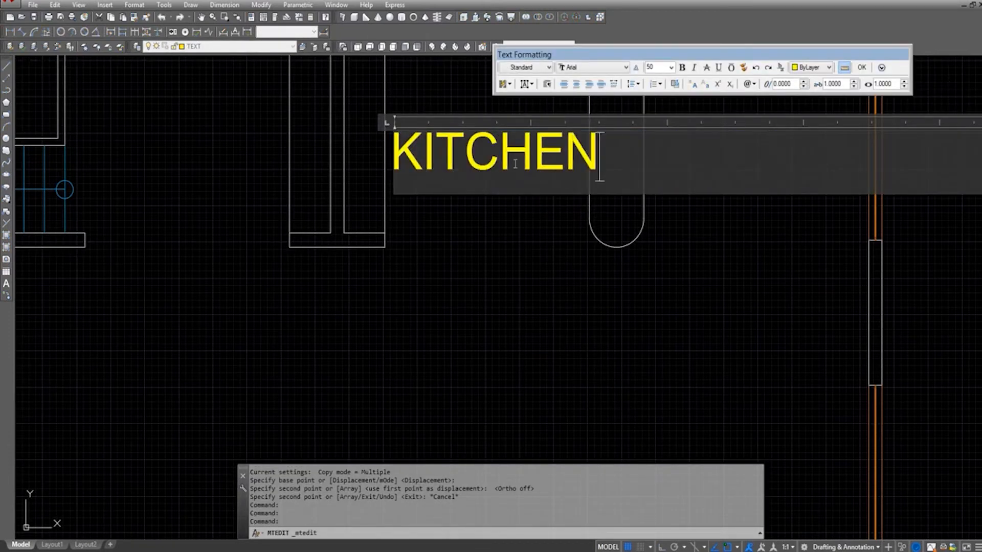
left_click(529, 281)
- Scale the KITCHEN label by a factor of 1/2
type("sc")
key("Return")
left_click_drag(513, 211, 486, 163)
key("Return")
left_click(484, 163)
type("1/2")
key("Return")
scroll(495, 173, "down", 2)
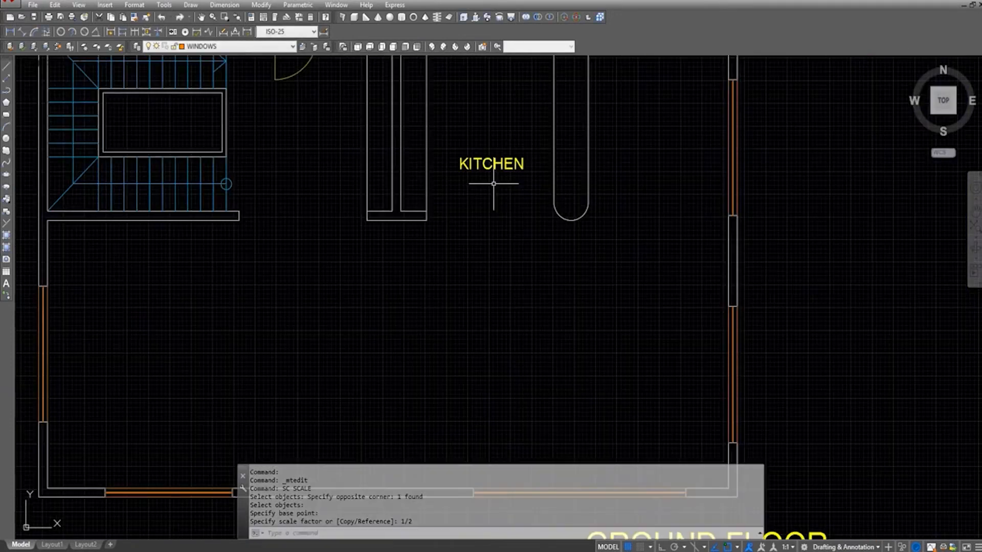
- Copy the KITCHEN label into the large room's left part, below the staircase
middle_click_drag(494, 173, 450, 320)
type("co")
key("Return")
left_click_drag(454, 298, 437, 263)
key("Return")
left_click(451, 319)
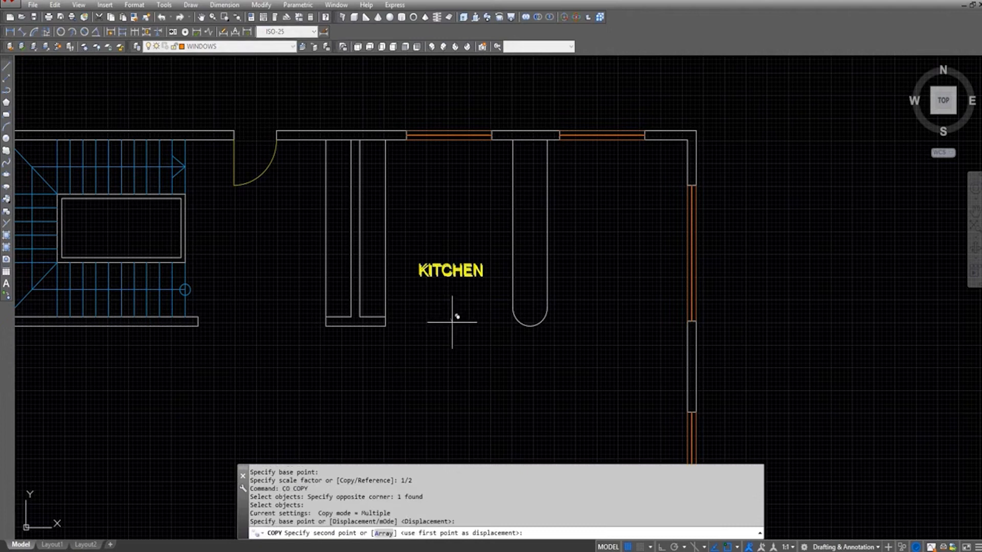
middle_click_drag(458, 375, 494, 320)
middle_click_drag(328, 418, 423, 282)
key("F8")
key("F8")
left_click(247, 309)
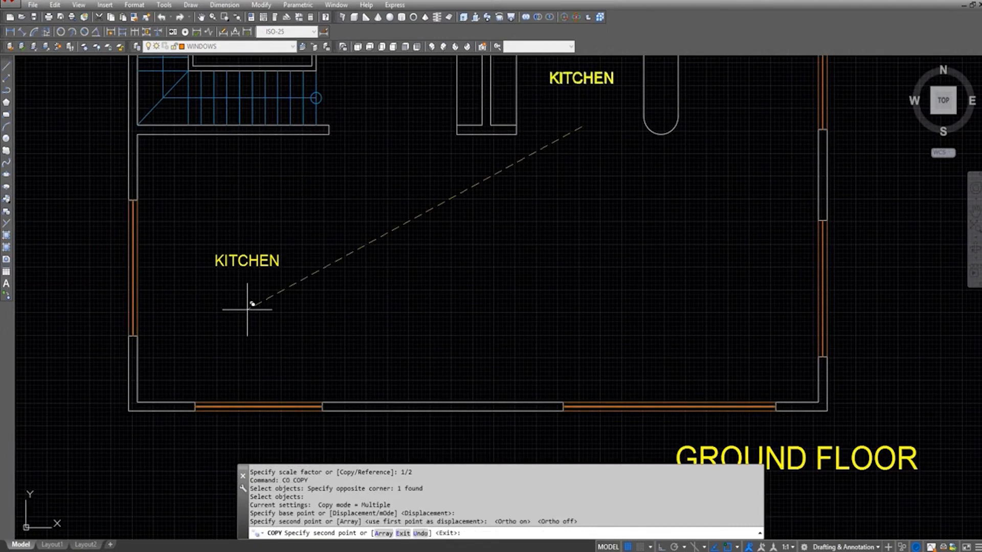
- Change the text of the copied KITCHEN label below the staircase to LIVING ROOM
key("Escape")
scroll(248, 266, "up", 2)
double_click(248, 260)
double_click(246, 258)
type("LIVING ROOM")
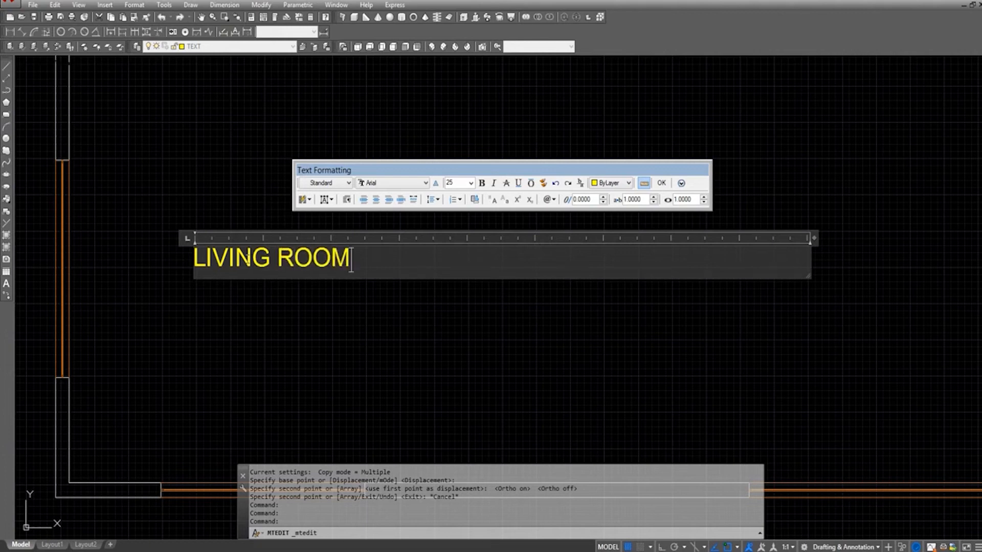
left_click(240, 314)
- Copy the LIVING ROOM label horizontally into the large room's right part, with ortho on
type("co")
key("Return")
scroll(271, 273, "down", 2)
left_click_drag(275, 279, 268, 261)
key("Return")
left_click(282, 290)
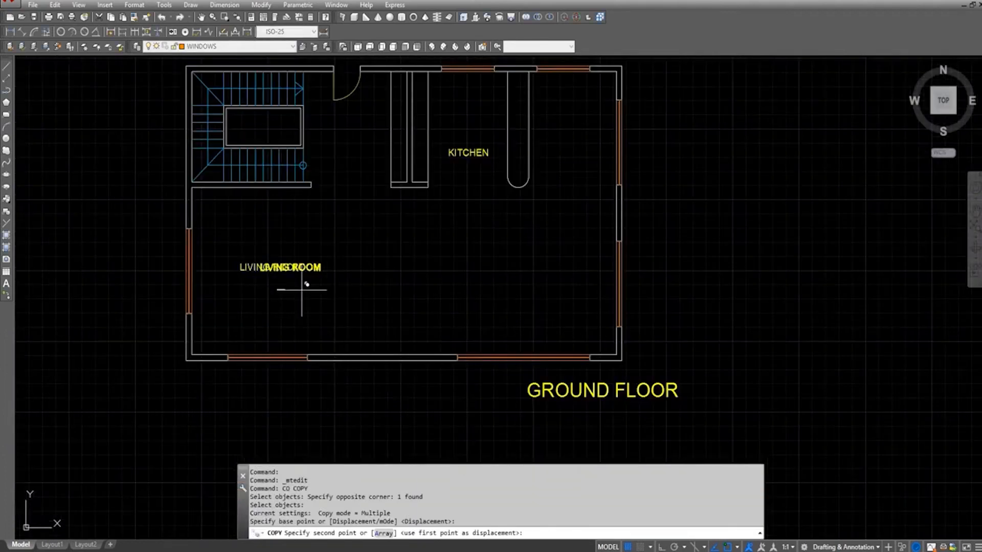
key("F8")
left_click(525, 305)
key("Escape")
- Copy the KITCHEN label horizontally into the space between the staircase and the double partition
middle_click_drag(373, 235, 397, 274)
type("co")
left_click(480, 193)
key("space")
left_click(487, 247)
left_click(376, 249)
key("Escape")
- Change the text of the label copied beside the staircase to HALL and save the drawing
scroll(375, 177, "up", 2)
double_click(383, 203)
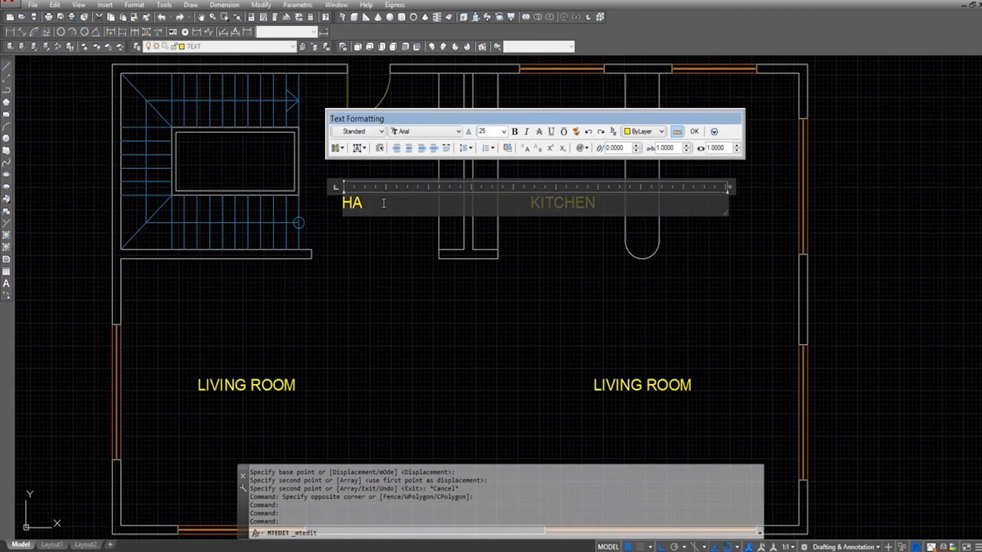
left_click(387, 231)
scroll(401, 287, "down", 5)
scroll(412, 265, "up", 3)
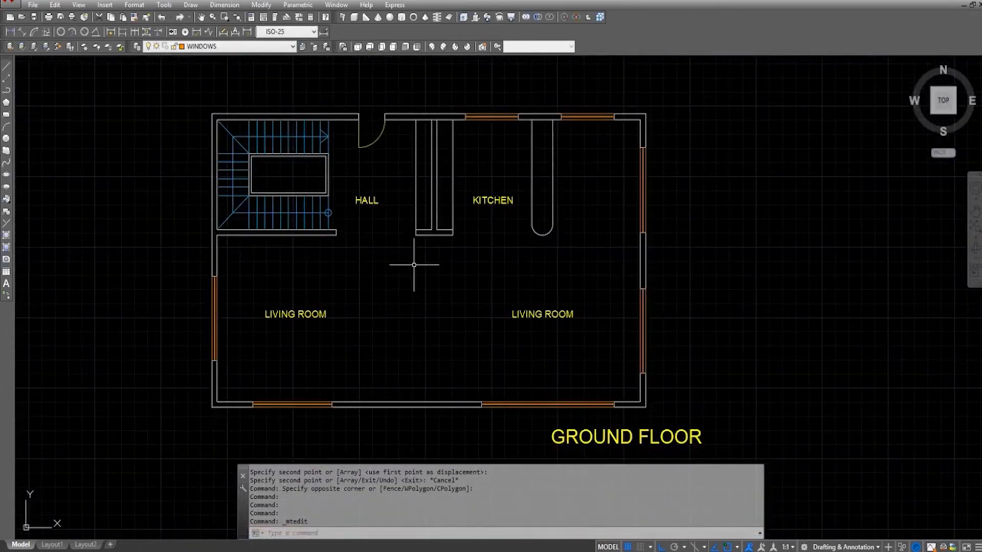
key("ctrl+s")
- Copy the whole ground floor plan with all its labels horizontally to the right by about 3090 units
type("co")
key("Return")
scroll(379, 276, "down", 2)
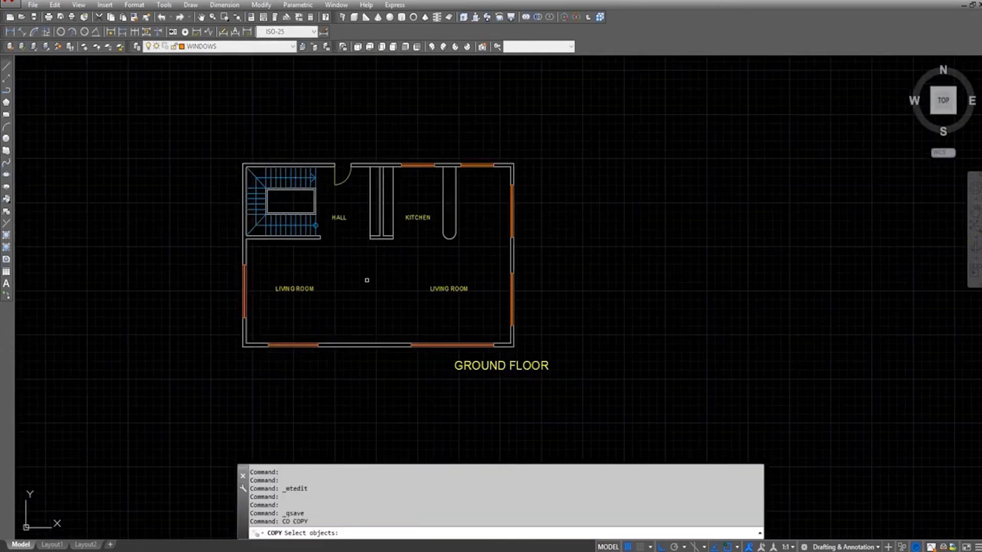
left_click(607, 138)
left_click(183, 407)
key("Return")
left_click(221, 408)
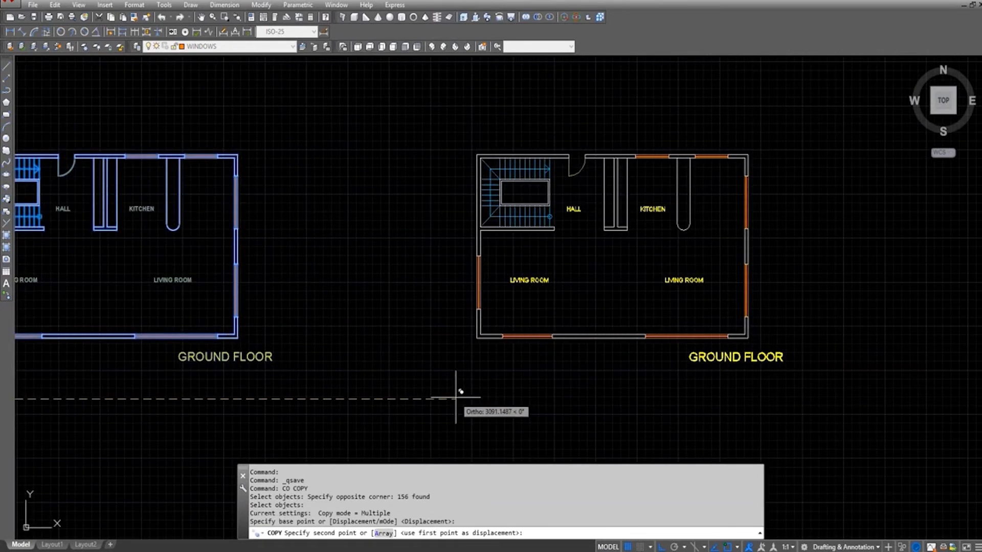
left_click(460, 391)
key("Escape")
key("Escape")
- Change the copied plan's title to FIRST FLOOR
mouse_move(512, 331)
middle_mouse_down()
mouse_move(411, 352)
mouse_move(383, 315)
middle_mouse_up()
scroll(588, 381, "up", 2)
double_click(637, 327)
type("FIRST")
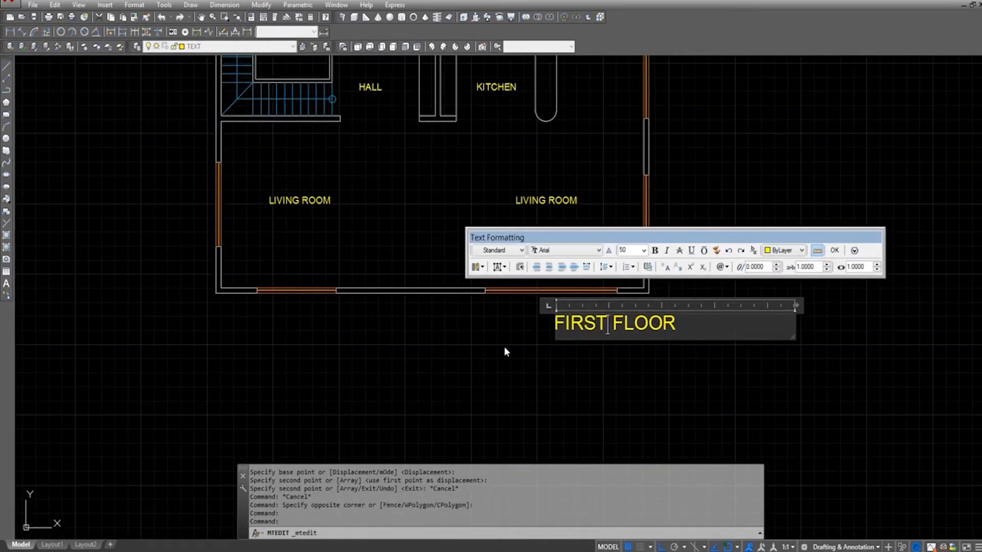
left_click(504, 347)
- Delete the four room labels from the first floor plan
scroll(474, 307, "down", 2)
middle_click_drag(421, 198, 445, 234)
scroll(445, 233, "up", 2)
left_click_drag(439, 223, 422, 186)
left_click_drag(559, 207, 547, 187)
left_click_drag(609, 293, 588, 336)
left_click_drag(420, 321, 371, 288)
key("Delete")
- Delete the entrance door from the first floor plan's upper wall
middle_click_drag(372, 286, 420, 311)
left_click_drag(454, 116, 511, 179)
key("Delete")
- Delete the upper wall lines above the staircase and fillet the remaining upper wall lines to the left wall, closing the door opening
scroll(463, 148, "up", 2)
left_click_drag(494, 128, 461, 153)
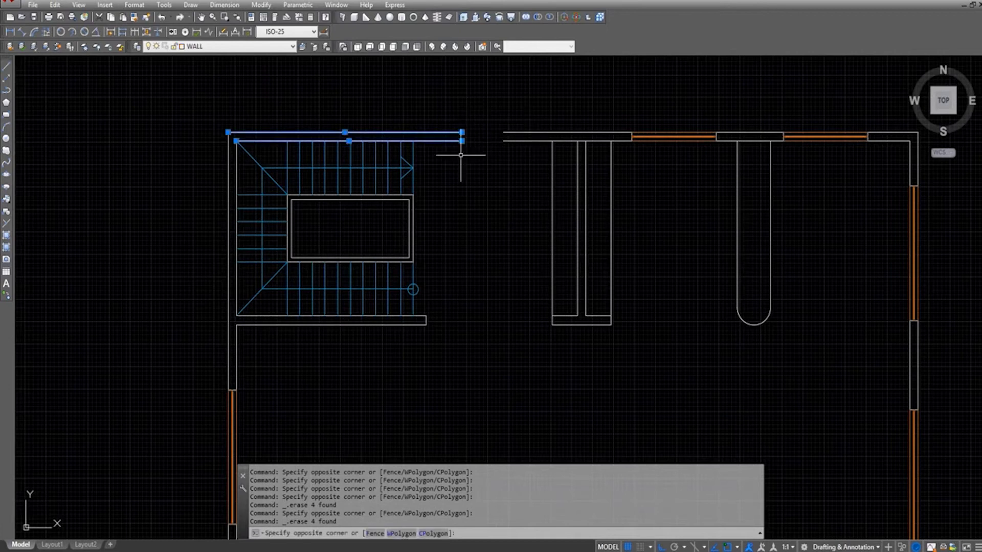
key("Delete")
type("f")
key("space")
left_click(237, 165)
left_click(523, 141)
key("Escape")
key("space")
left_click(517, 132)
key("Escape")
scroll(551, 146, "down", 2)
- Offset the outer line of the first floor's left wall beside the staircase 500 to the left
middle_click_drag(357, 184, 467, 184)
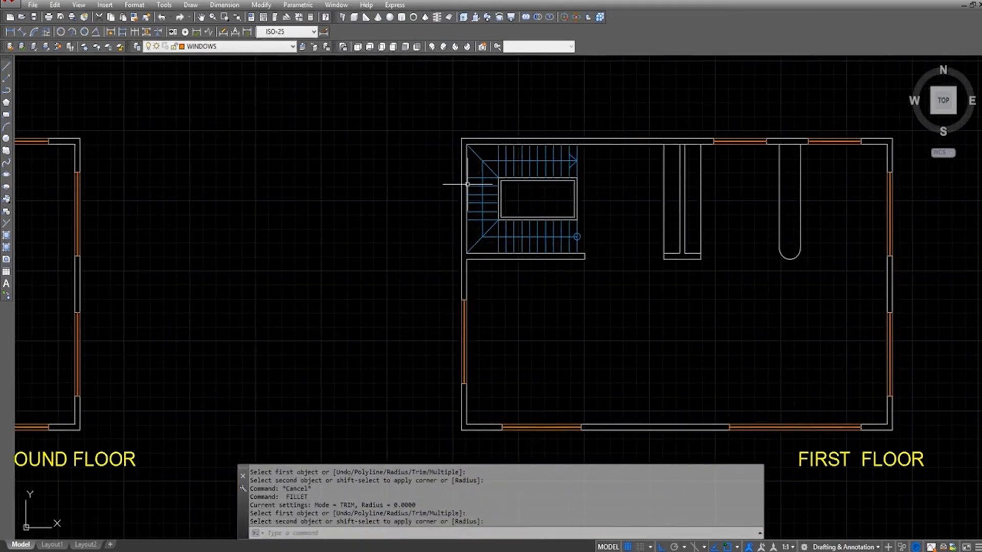
type("o")
key("space")
type("500")
key("Return")
left_click(463, 201)
left_click(384, 201)
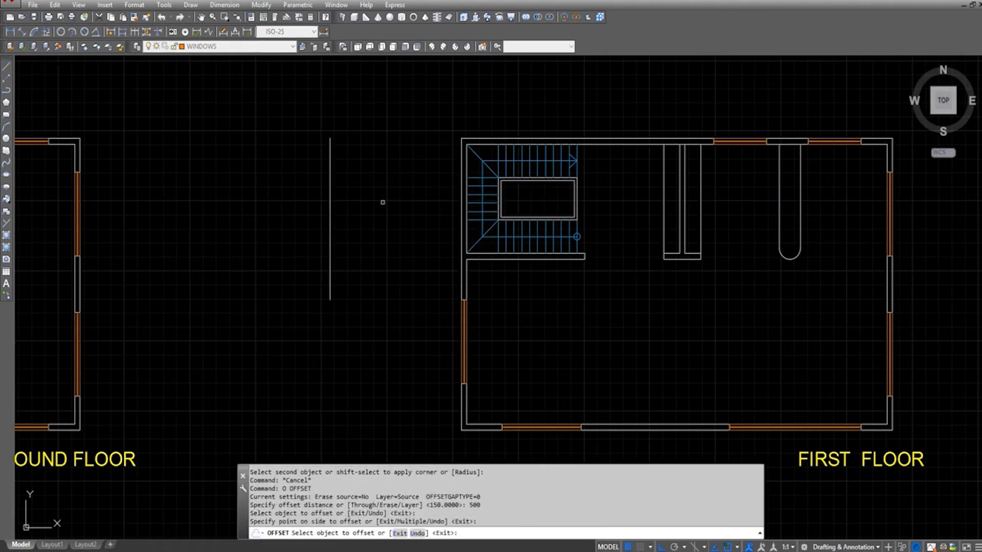
key("Escape")
key("Escape")
- Offset the new vertical wall line 20 to the left to give the new outer wall its thickness
type("o")
key("space")
type("20")
key("Return")
left_click(331, 210)
left_click(285, 215)
key("Escape")
- Fillet the inner and outer lines of the new left wall with the upper wall lines
type("f")
key("space")
left_click(330, 162)
left_click(466, 143)
key("space")
left_click(324, 149)
left_click(484, 137)
- Fillet the inner and outer lines of the new left wall with the lower wall lines
key("space")
left_click(330, 279)
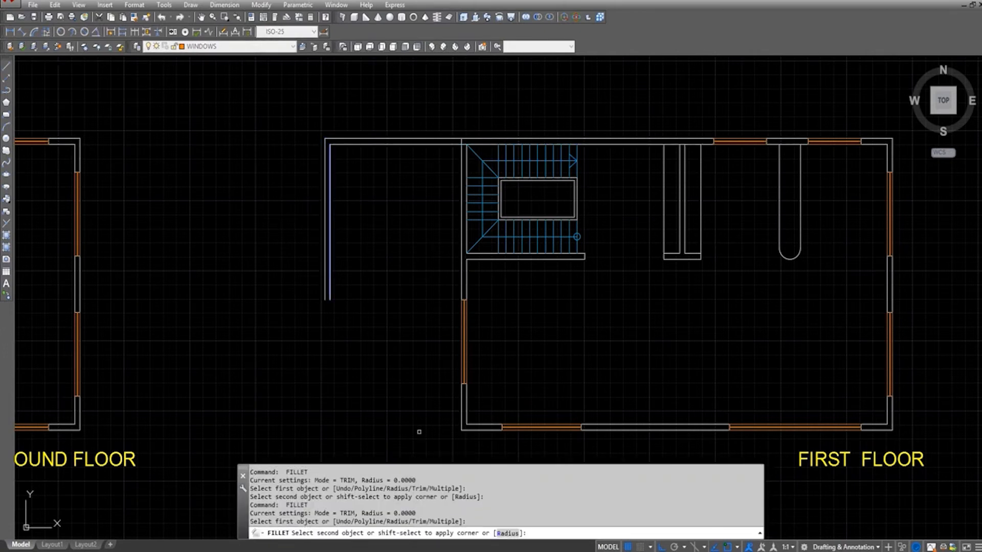
left_click(484, 424)
key("space")
left_click(325, 287)
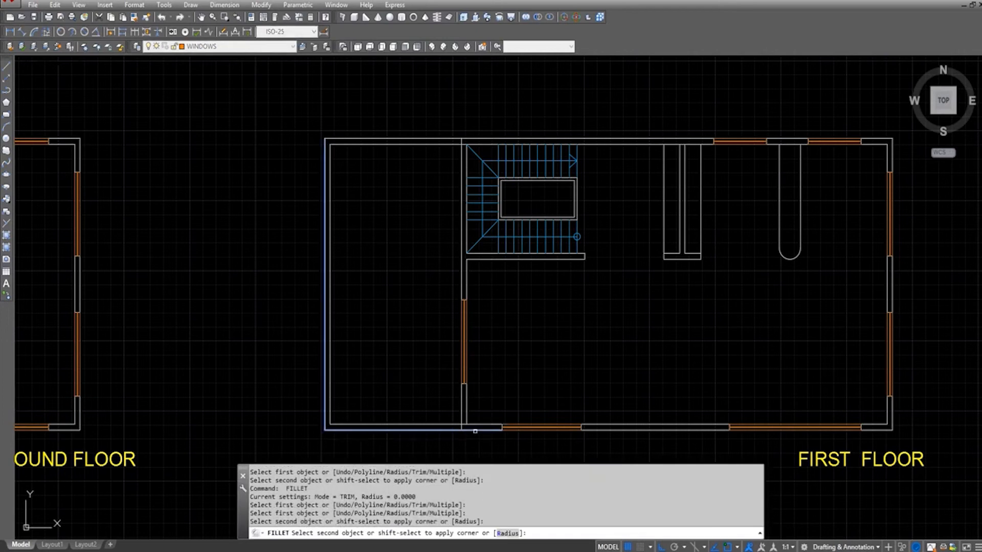
key("Escape")
- Delete the window and its wall pieces from the old left wall, and fillet the staircase's outer wall line with the partition's lower line
left_click(436, 281)
left_click(488, 395)
key("Delete")
type("f")
key("space")
scroll(457, 249, "up", 2)
left_click(478, 262)
scroll(481, 276, "down", 3)
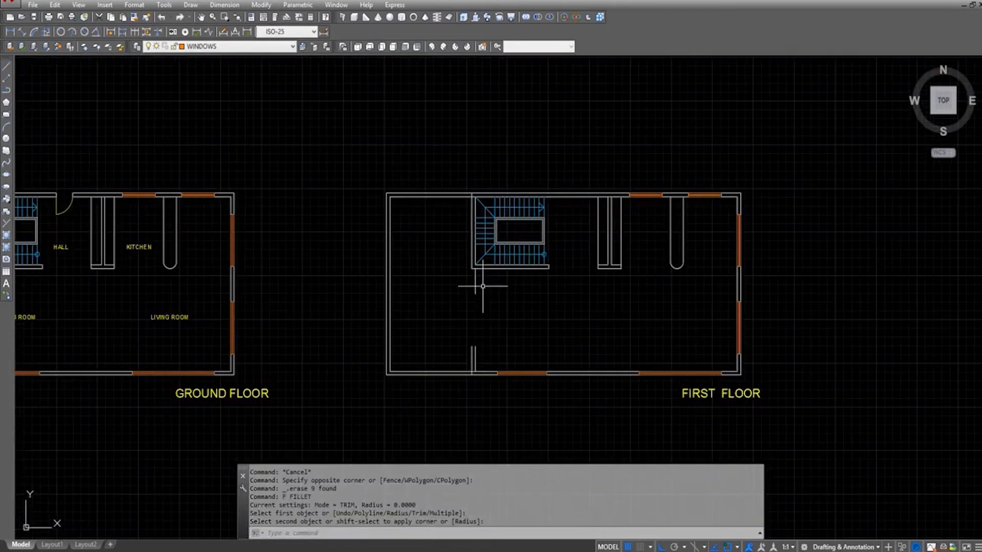
- Erase the old left wall's leftover stubs and extend the staircase partition's lines to the new left outer wall
middle_click_drag(416, 310, 481, 332)
type("e")
key("space")
scroll(550, 286, "up", 4)
scroll(556, 279, "down", 1)
left_click(561, 276)
left_click(548, 317)
left_click(548, 286)
key("Escape")
key("Escape")
- Trim the wall lines where the extended partition meets the left outer wall and the staircase wall
middle_click_drag(381, 272, 413, 284)
type("tr")
key("space")
key("space")
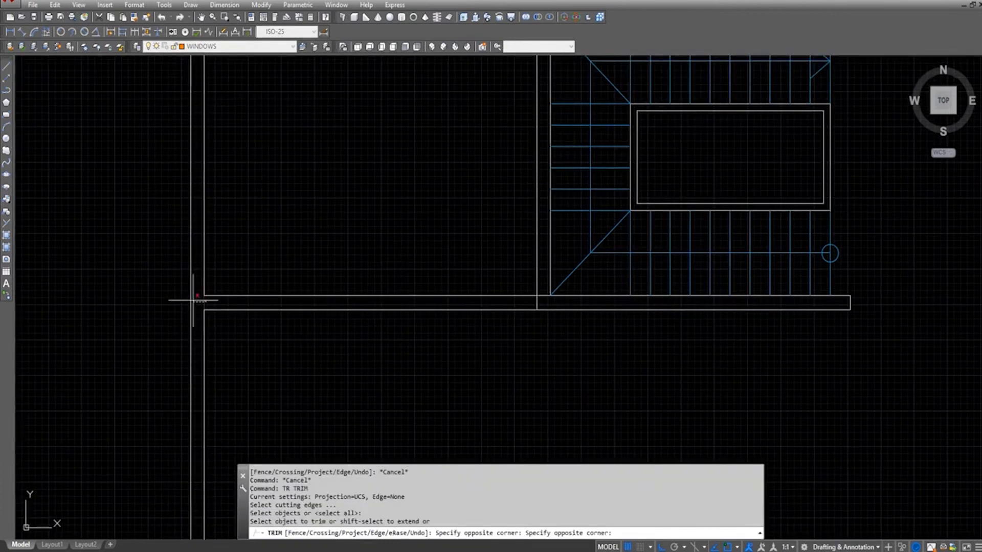
left_click(193, 301)
scroll(545, 302, "up", 4)
left_click(558, 263)
scroll(558, 264, "down", 4)
key("Escape")
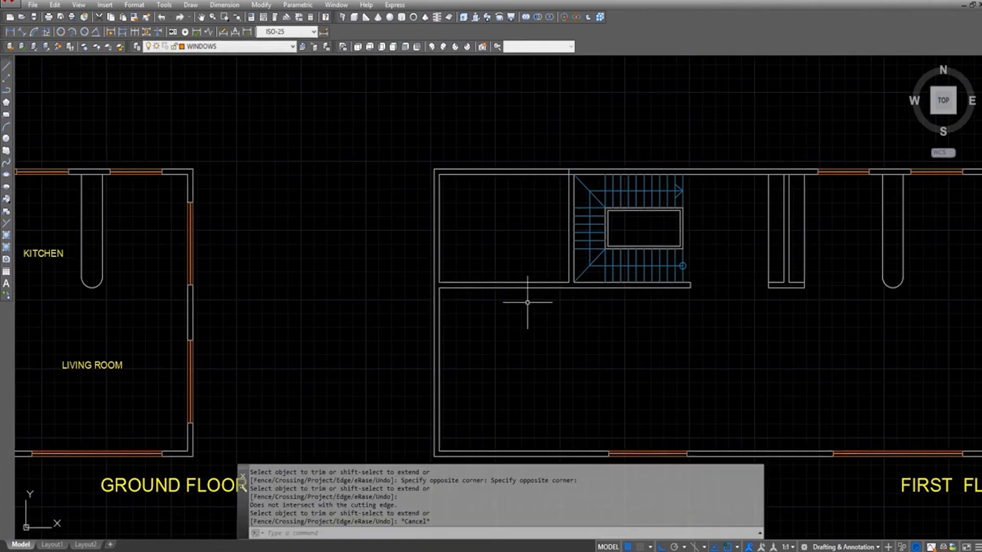
- Offset the left outer wall's inner line 280 into the lower room, and offset the new line by 20 to form a vertical partition
type("02")
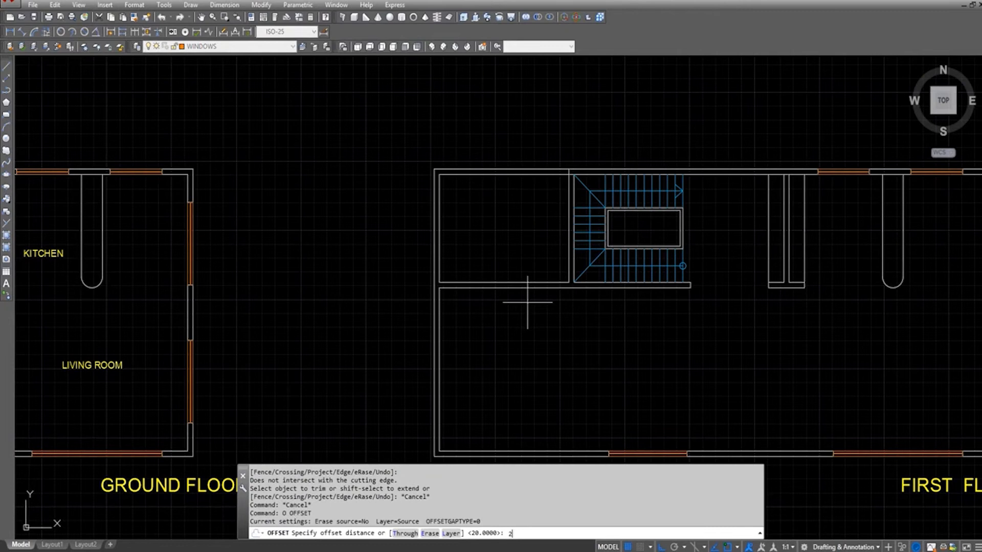
left_click(478, 368)
key("Escape")
type("o")
key("Escape")
- Offset the staircase partition's lower line 200 downward, and offset the new line by 20 to form a horizontal partition
type("o")
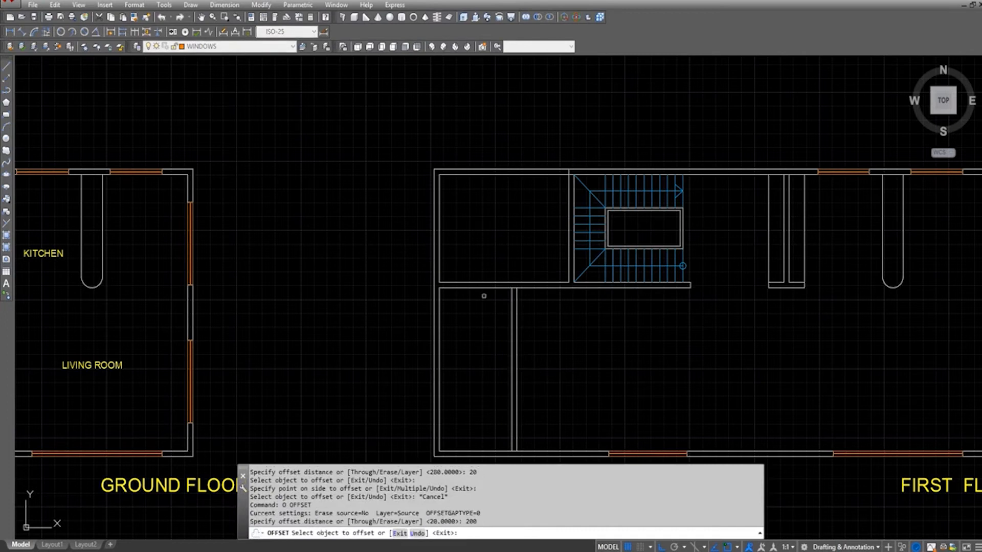
key("Escape")
type("o")
key("Return")
type("2")
key("Escape")
- Offset the horizontal partition's lower line 150 downward, and offset the new line by 20 to form a second horizontal partition
type("o")
key("Return")
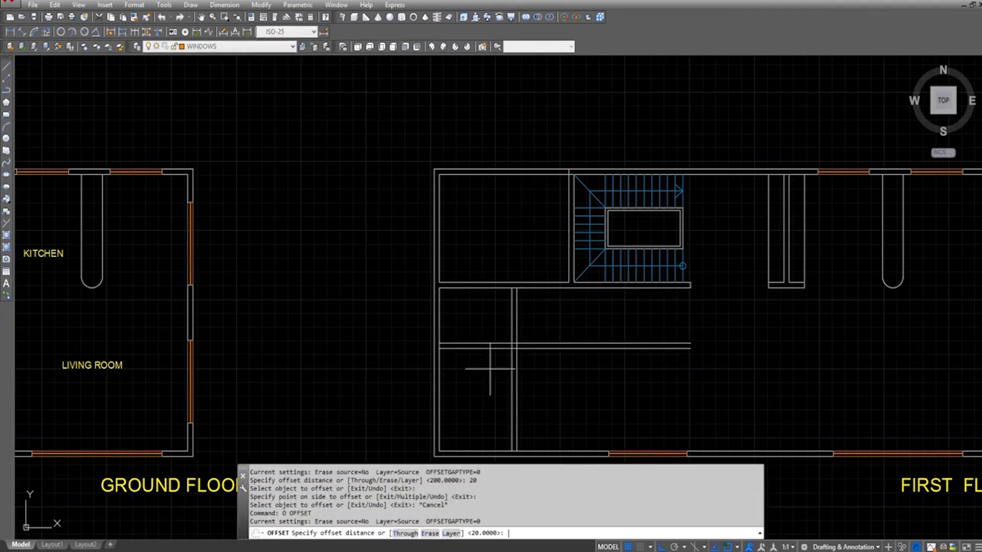
type("150")
key("Return")
left_click(482, 348)
left_click(479, 388)
key("Escape")
type("o")
key("Return")
type("20")
key("Return")
left_click(493, 391)
left_click(509, 396)
key("Escape")
- Trim both horizontal partitions' lines beyond the vertical partition, and clear the overlapping lines at their junctions with it
type("tr")
key("Return")
key("Return")
left_click(599, 331)
scroll(514, 342, "up", 8)
left_click(510, 408)
left_click(500, 378)
scroll(521, 286, "down", 5)
scroll(532, 440, "up", 5)
left_click(504, 354)
left_click(486, 410)
scroll(537, 307, "down", 5)
scroll(340, 345, "up", 7)
left_click(378, 274)
left_click(309, 276)
left_click(328, 276)
scroll(386, 256, "down", 8)
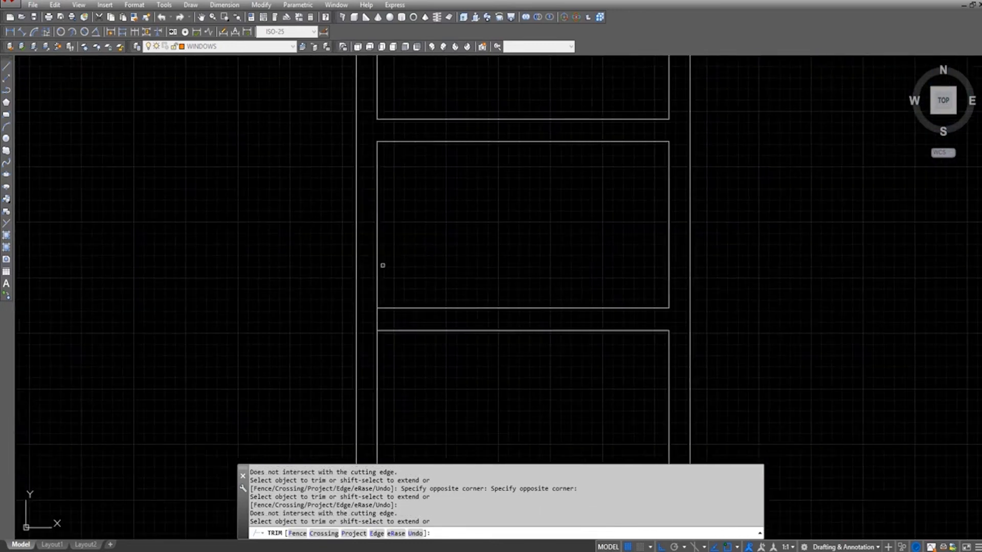
- Trim the remaining overlapping wall lines where the new partitions meet the surrounding walls around the small rooms
scroll(517, 348, "up", 6)
left_click(499, 362)
left_click(473, 346)
left_click(467, 371)
scroll(486, 373, "down", 7)
scroll(490, 100, "up", 7)
left_click(445, 282)
left_click(430, 225)
scroll(432, 231, "down", 9)
key("Escape")
key("Escape")
scroll(562, 294, "down", 2)
middle_click_drag(563, 294, 472, 301)
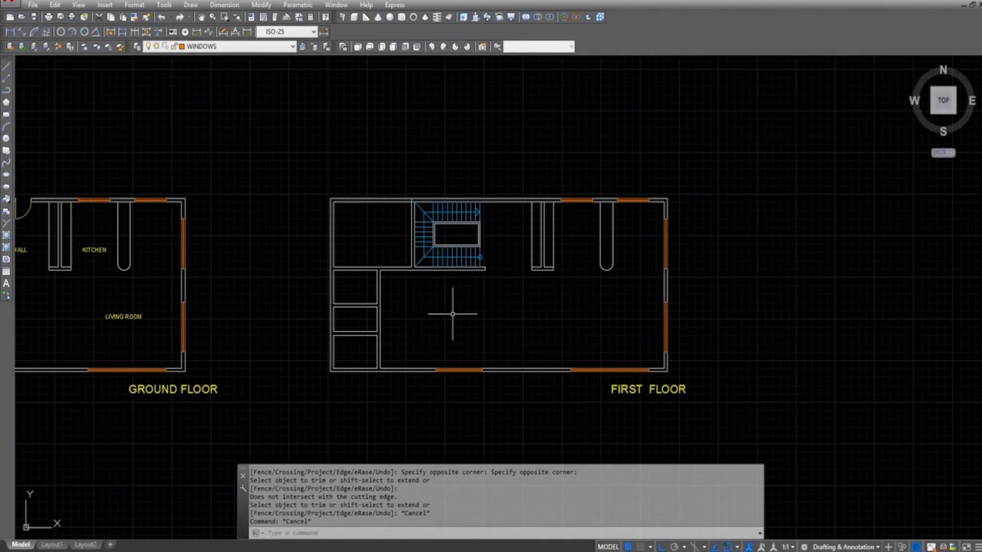
- Draw a vertical line from the end of the staircase partition down to the lower outer wall
type("l")
key("Return")
left_click(484, 268)
scroll(492, 370, "up", 5)
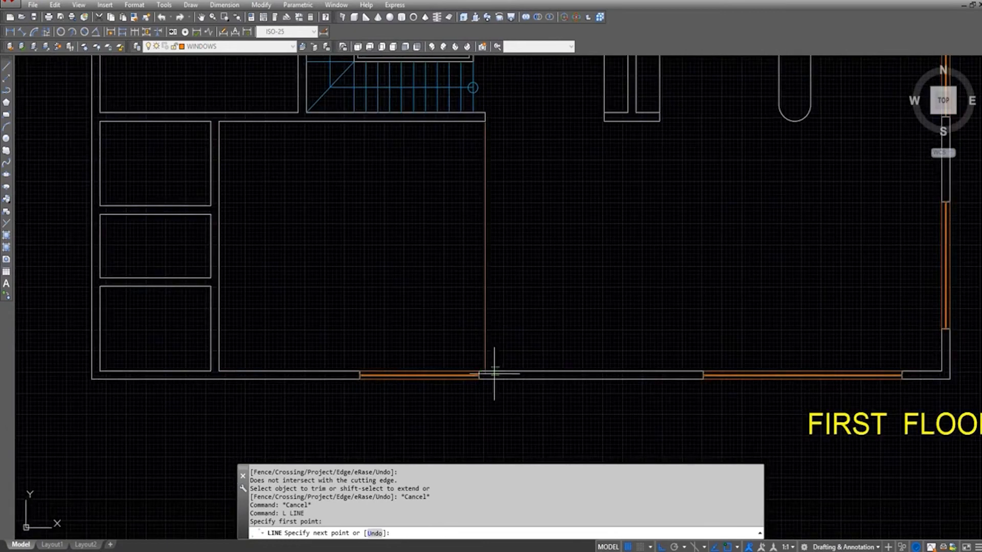
key("Escape")
key("Escape")
- Draw a horizontal line continuing the upper horizontal partition to the new vertical line, and offset it 20 downward
middle_click_drag(219, 212, 277, 232)
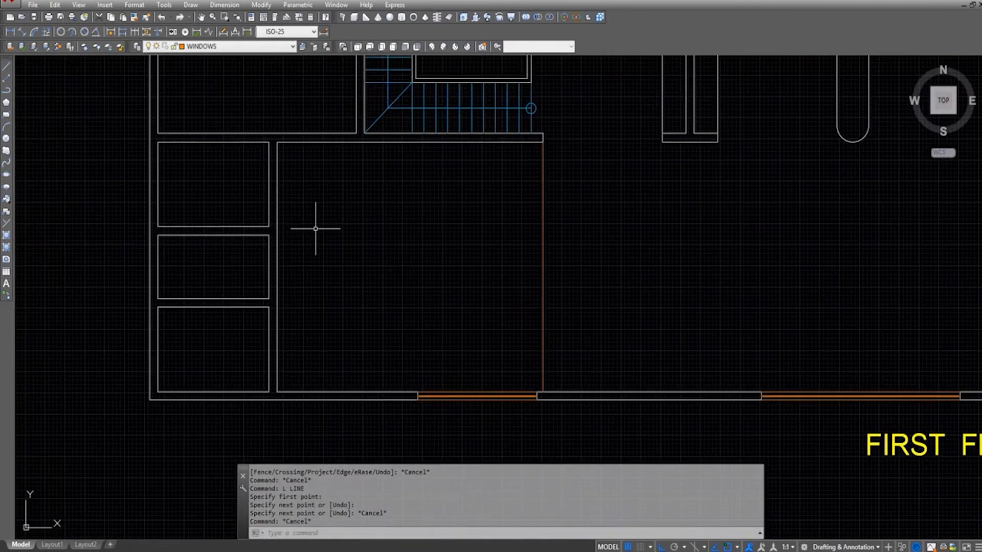
type("l")
key("Return")
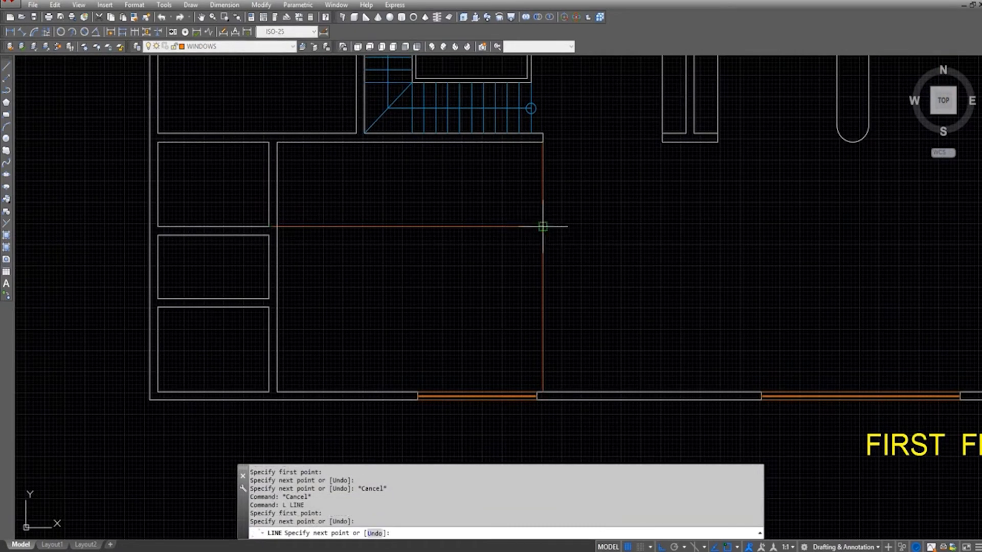
left_click(543, 227)
middle_click_drag(407, 248, 438, 256)
key("Escape")
type("o")
key("Return")
type("20")
key("Return")
left_click(458, 236)
left_click(452, 259)
key("Escape")
- Match the two new horizontal lines' properties to an existing wall line
type("ma")
key("Return")
left_click(428, 150)
left_click(420, 192)
left_click(328, 253)
key("Escape")
- Trim the overlapping wall lines where the new horizontal partition meets the vertical partition beside the small rooms
type("tr")
key("Return")
key("Return")
scroll(343, 252, "up", 4)
left_click(324, 226)
left_click(317, 260)
left_click(333, 244)
scroll(342, 233, "down", 6)
key("Escape")
- Offset the vertical line below the staircase partition's end 20 to the left, and match both vertical lines to the wall properties
type("o")
key("Return")
type("20")
key("Return")
left_click(505, 296)
left_click(486, 302)
key("Escape")
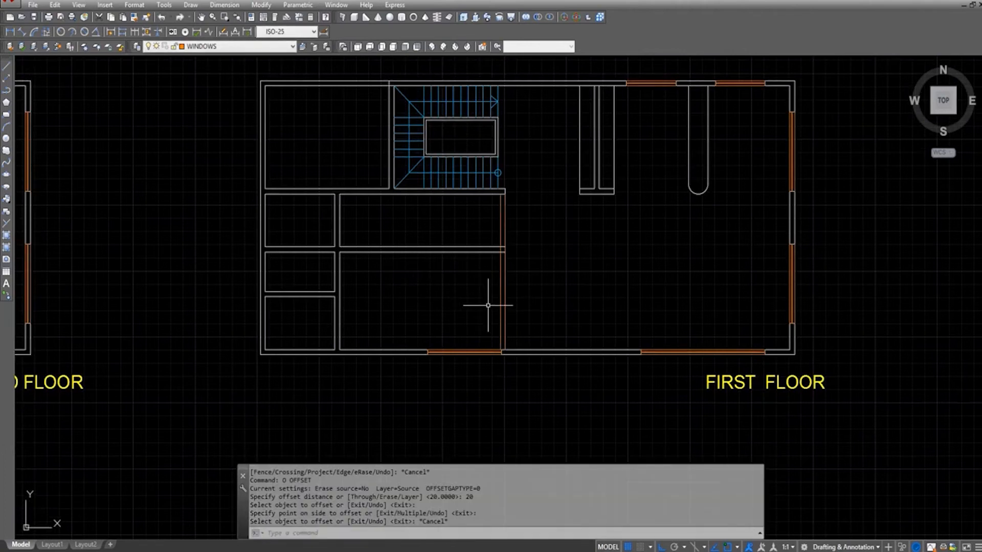
key("Return")
left_click(492, 252)
left_click_drag(515, 267, 465, 279)
key("Escape")
- Fillet the inner and outer lines of the new horizontal and vertical partitions into a square corner
type("f")
scroll(488, 255, "up", 4)
left_click(500, 248)
left_click(518, 260)
key("space")
left_click(520, 235)
left_click(531, 256)
scroll(530, 258, "down", 4)
middle_click_drag(526, 327, 505, 258)
scroll(486, 274, "up", 4)
key("Escape")
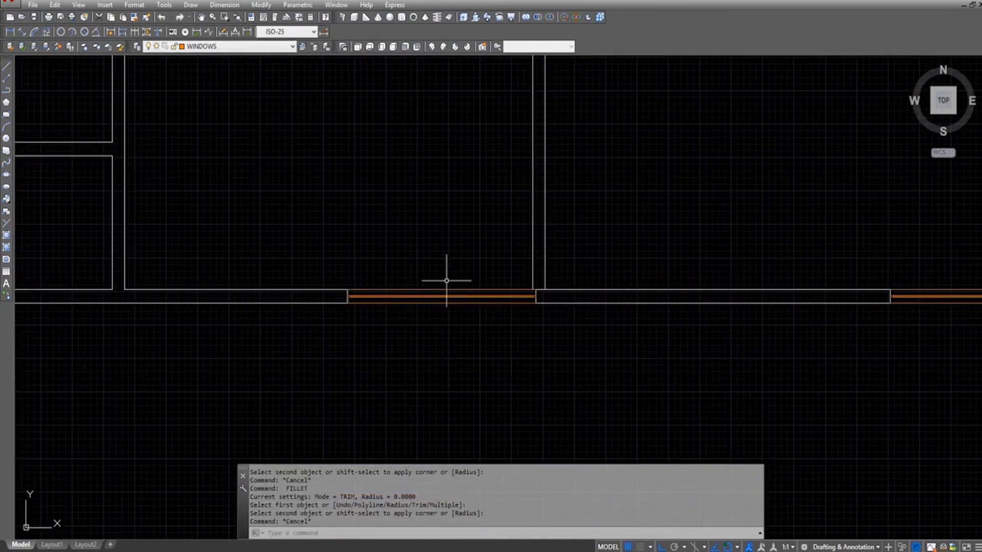
- Move the window in the large room's lower wall 150 to the left
type("m")
left_click(321, 263)
left_click(541, 342)
key("space")
left_click(567, 354)
type("150")
key("Return")
- Extend the lower wall's lines to close the gap on the right side of the moved window
left_click(620, 360)
left_click(562, 279)
left_click(585, 277)
left_click(562, 307)
key("Escape")
key("Escape")
- Shorten the lower wall's inner and outer lines to end at the moved window's left edge
scroll(200, 293, "up", 6)
left_click(320, 287)
left_click(316, 243)
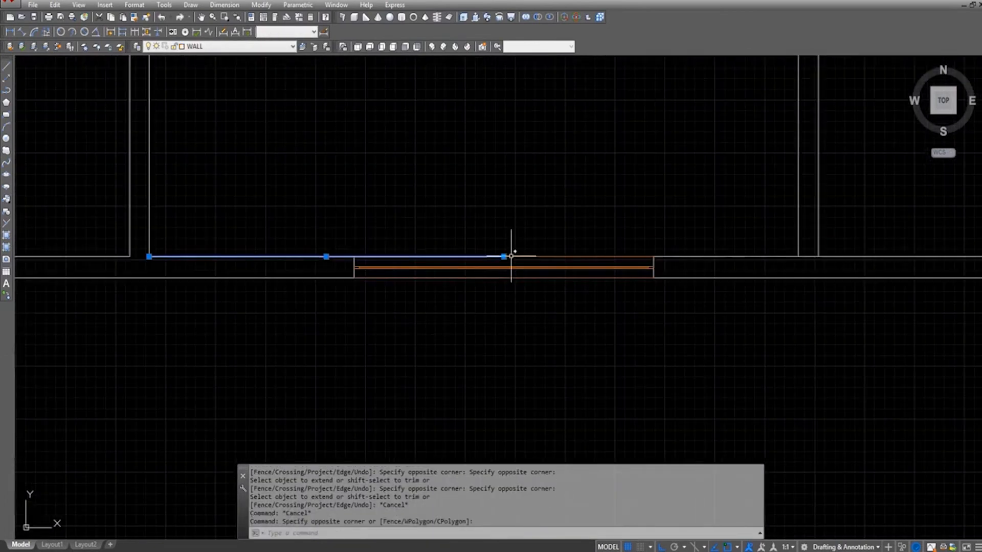
left_click(354, 256)
key("Escape")
left_click(337, 271)
left_click(325, 287)
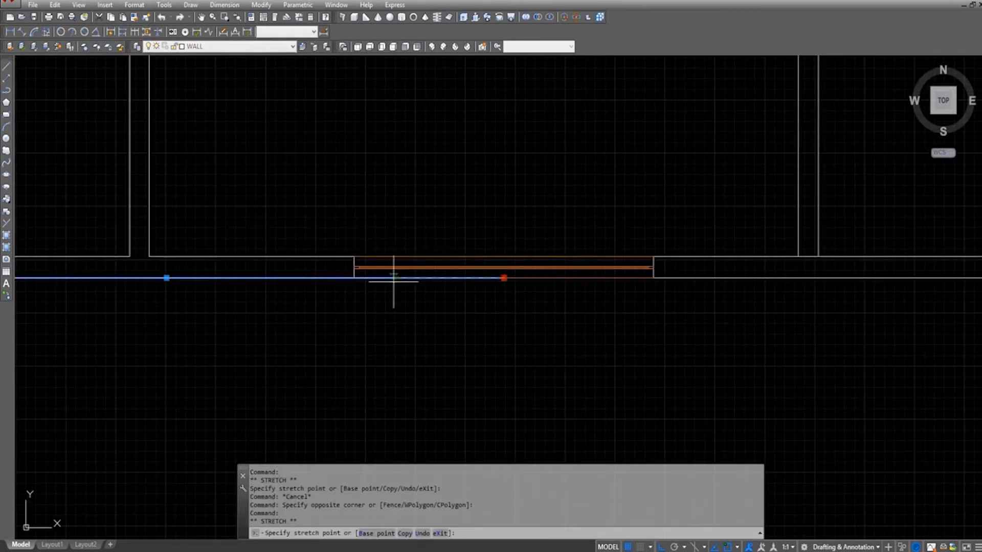
key("Escape")
key("Escape")
- Move the window in the first floor large room's lower wall 100 to the right
scroll(292, 302, "down", 5)
scroll(281, 292, "up", 4)
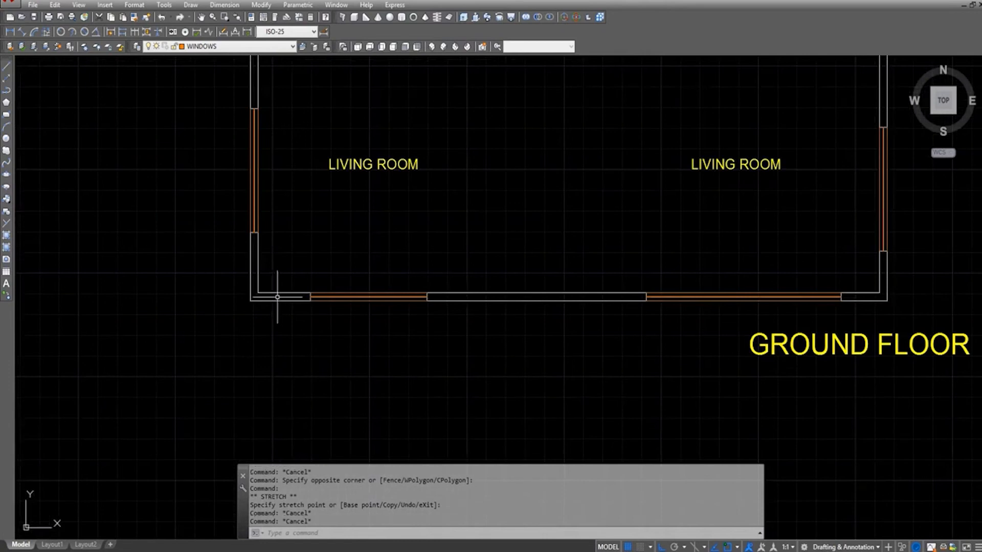
key("Escape")
scroll(257, 292, "down", 6)
scroll(355, 307, "up", 4)
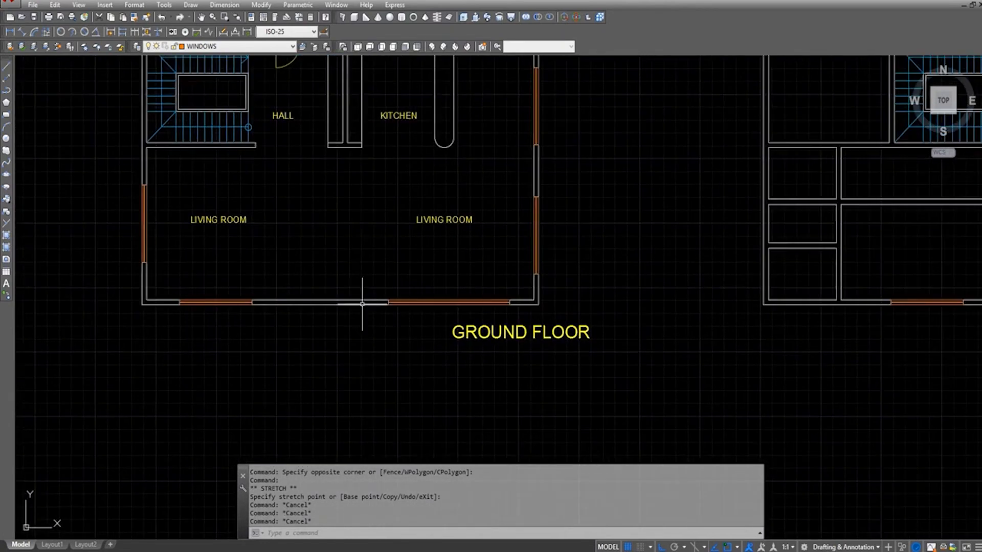
scroll(362, 304, "down", 4)
scroll(577, 303, "up", 6)
type("m")
key("Return")
left_click(513, 282)
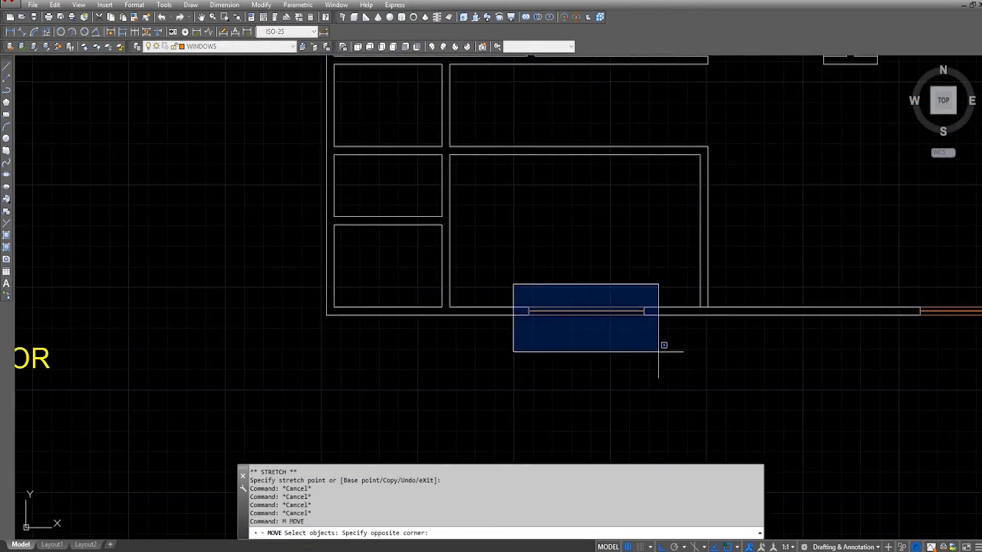
left_click(658, 346)
key("Return")
left_click(545, 366)
type("100")
key("Return")
key("Escape")
key("Escape")
- Extend the lower wall's inner and outer lines to the moved window's left edge
type("ex")
key("Return")
key("Return")
scroll(530, 293, "up", 3)
left_click(536, 298)
left_click(504, 370)
key("Escape")
- Shorten the lower wall's inner and outer lines on the other side to end at the moved window's right edge
left_click(727, 333)
left_click(707, 309)
left_click(602, 324)
left_click(700, 322)
key("Escape")
left_click(725, 355)
left_click(712, 336)
left_click(602, 344)
left_click(700, 344)
key("Escape")
- Trim the lower wall's inner line where the large room's right partition meets it
middle_click_drag(752, 316, 658, 332)
type("tr")
key("Return")
key("Return")
left_click(664, 348)
left_click(659, 336)
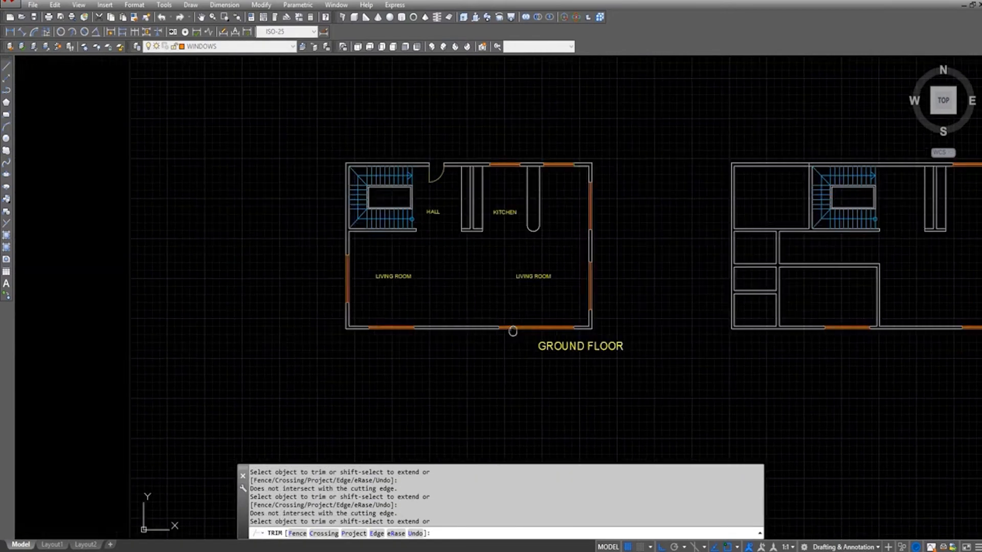
scroll(513, 332, "up", 6)
key("Escape")
- Move the ground floor window at the left end of the lower wall 50 to the left
type("m")
key("Return")
left_click(487, 311)
left_click(706, 391)
key("Return")
left_click(711, 398)
type("5")
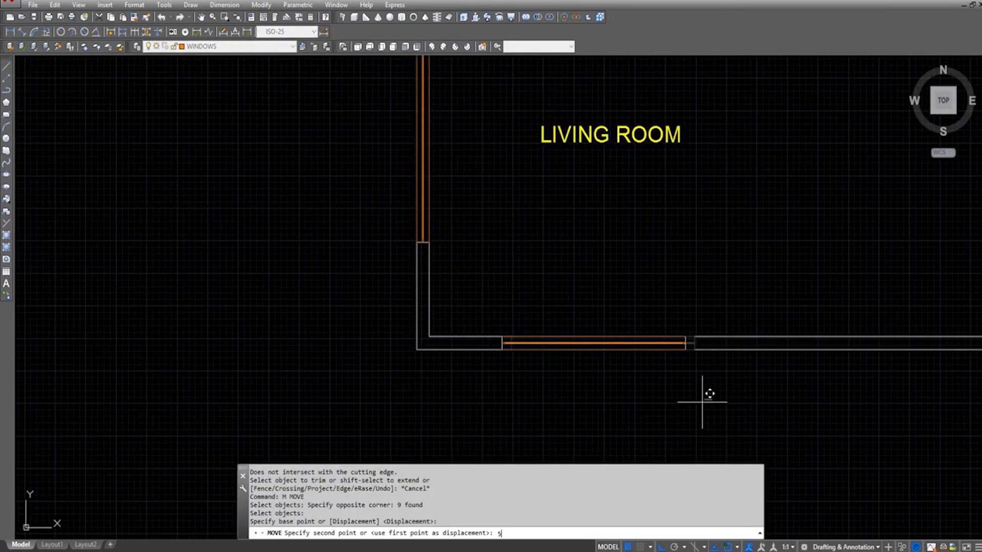
type("0")
key("Return")
key("Escape")
- Extend the ground floor's lower wall lines to the moved window's right edge
key("Return")
key("Return")
left_click(714, 325)
left_click(697, 369)
key("Escape")
- Shorten the ground floor's lower wall lines near the left corner to end at the moved window's left edge
scroll(455, 332, "up", 5)
left_click(489, 384)
left_click(456, 309)
left_click(689, 354)
left_click(565, 354)
key("Escape")
left_click(535, 388)
left_click(503, 430)
left_click(689, 408)
left_click(564, 408)
key("Escape")
scroll(565, 404, "down", 6)
middle_click_drag(818, 379, 438, 296)
middle_click_drag(819, 297, 459, 330)
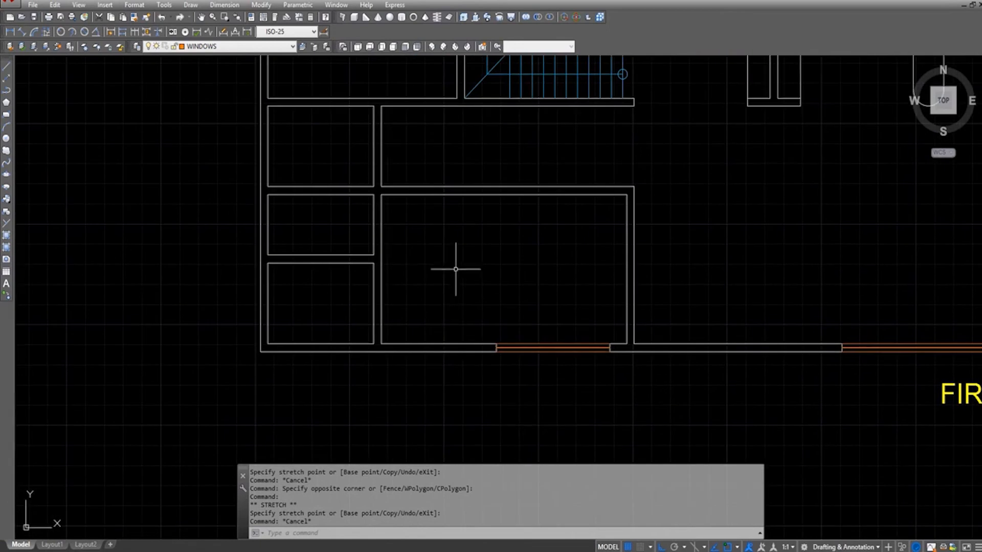
scroll(641, 219, "down", 3)
middle_click_drag(642, 219, 468, 300)
left_click(603, 197)
left_click(526, 257)
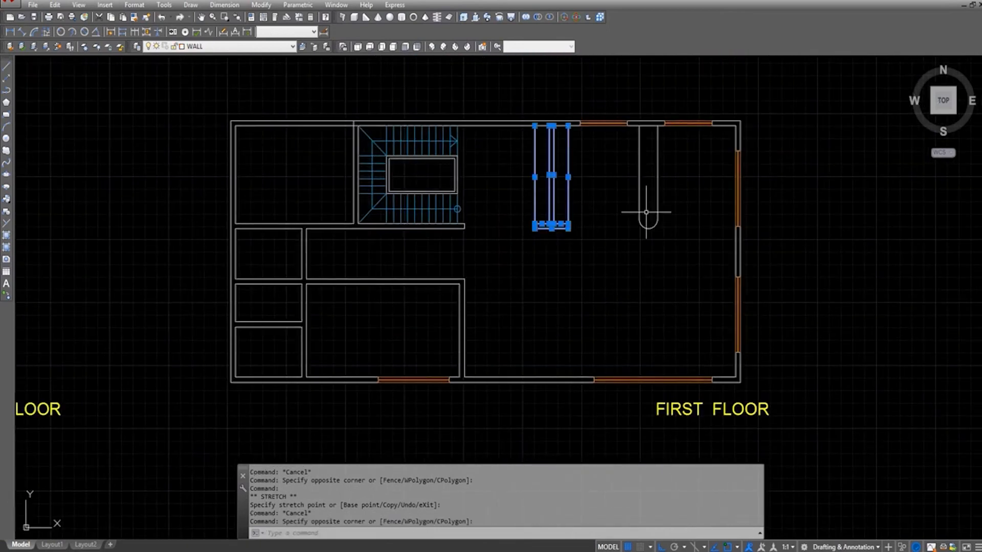
key("Escape")
middle_click_drag(544, 213, 545, 218)
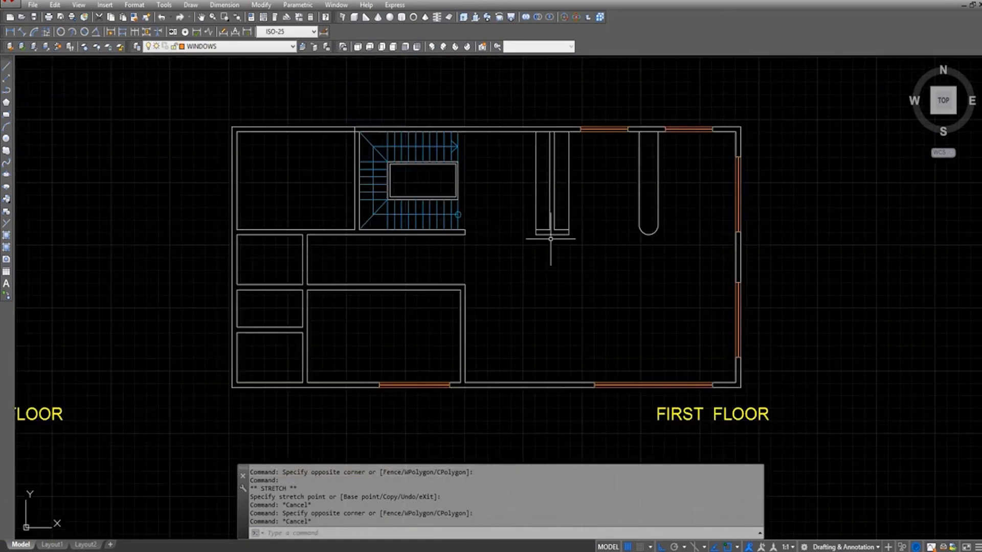
type("ex")
key("Return")
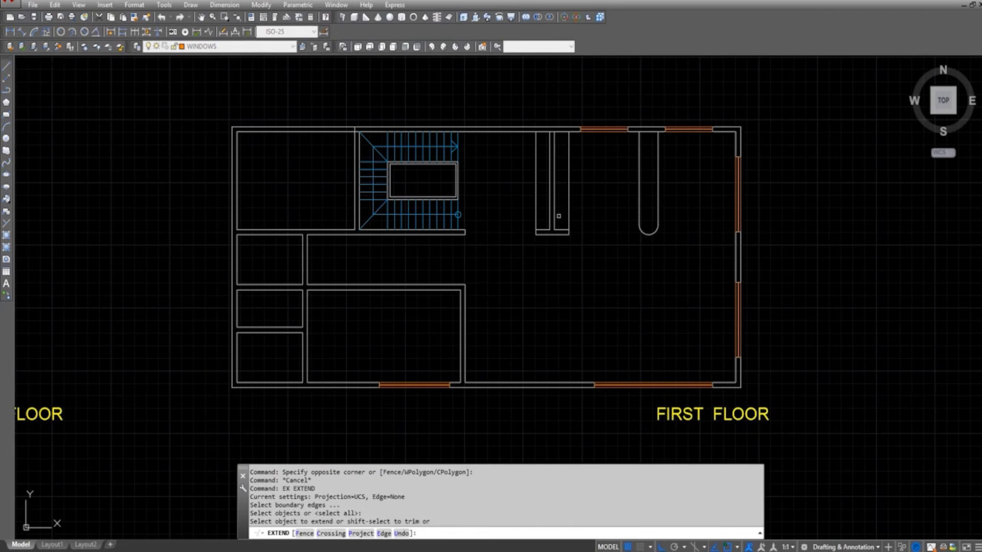
key("Escape")
- Extend the right line of the first floor's double partition down to the lower wall
type("ex")
key("Return")
key("Return")
left_click(576, 183)
left_click(565, 203)
key("Escape")
key("Escape")
- Delete the remaining lines of the double partition, keeping only the extended line
left_click(564, 198)
left_click(528, 244)
key("Delete")
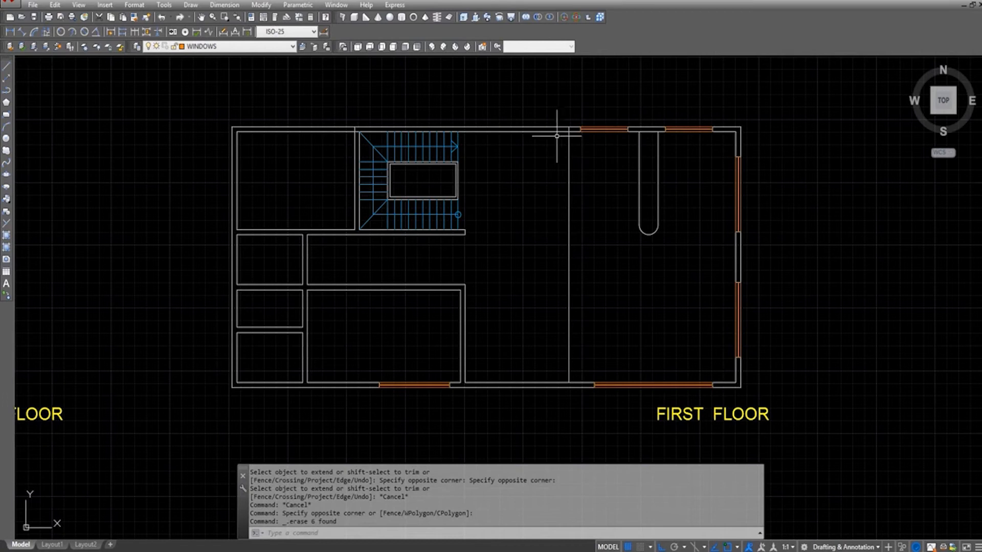
- Trim the extended partition line where it crosses the upper wall
type("tr")
key("Return")
key("Return")
scroll(572, 125, "up", 6)
left_click(568, 139)
left_click(549, 146)
key("Escape")
- Offset the extended partition line 5 to the left
type("o 5")
key("Return")
left_click(557, 216)
left_click(497, 224)
scroll(529, 141, "down", 8)
scroll(563, 192, "up", 2)
key("Escape")
key("Escape")
- Copy the right LIVING ROOM label of the ground floor horizontally into the right part of the first floor plan
type("co")
key("Return")
scroll(535, 256, "down", 6)
scroll(544, 269, "up", 5)
left_click_drag(575, 248, 549, 280)
key("Return")
left_click(548, 287)
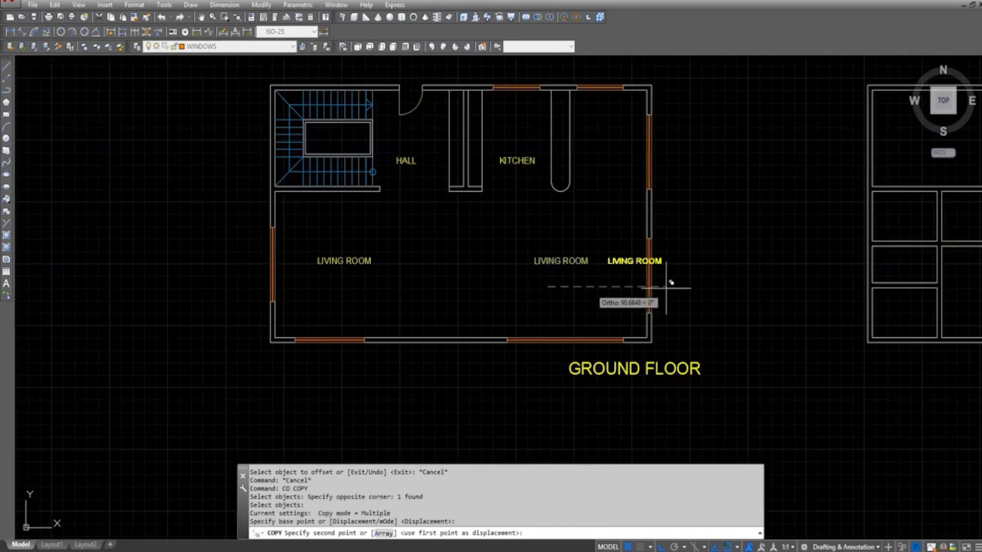
scroll(671, 287, "down", 5)
left_click(660, 274)
key("Escape")
key("Escape")
- Draw a small circle just below the ground floor's right LIVING ROOM label
scroll(659, 274, "down", 5)
scroll(296, 270, "up", 5)
middle_click_drag(297, 270, 363, 289)
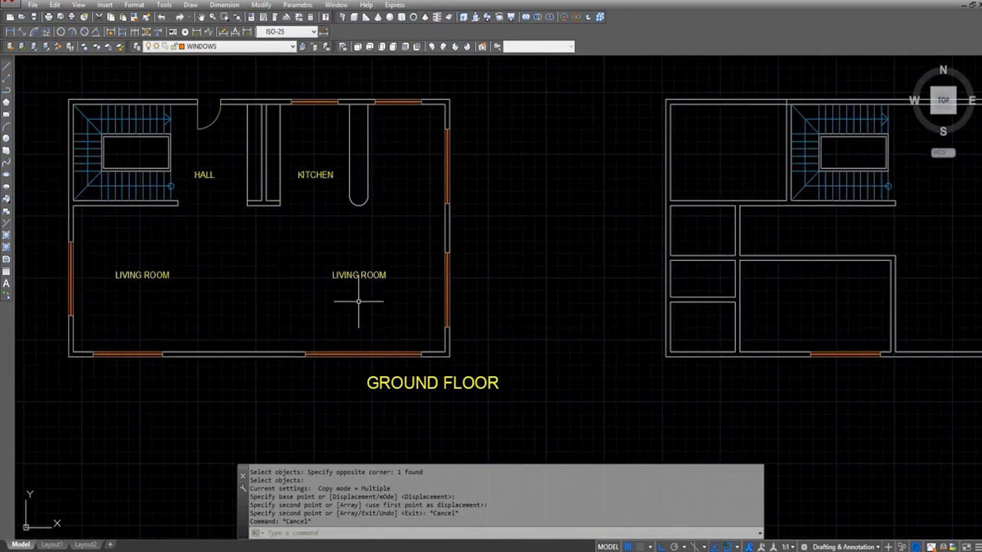
type("c")
key("Return")
scroll(359, 302, "up", 6)
scroll(416, 276, "down", 3)
left_click(424, 278)
key("Escape")
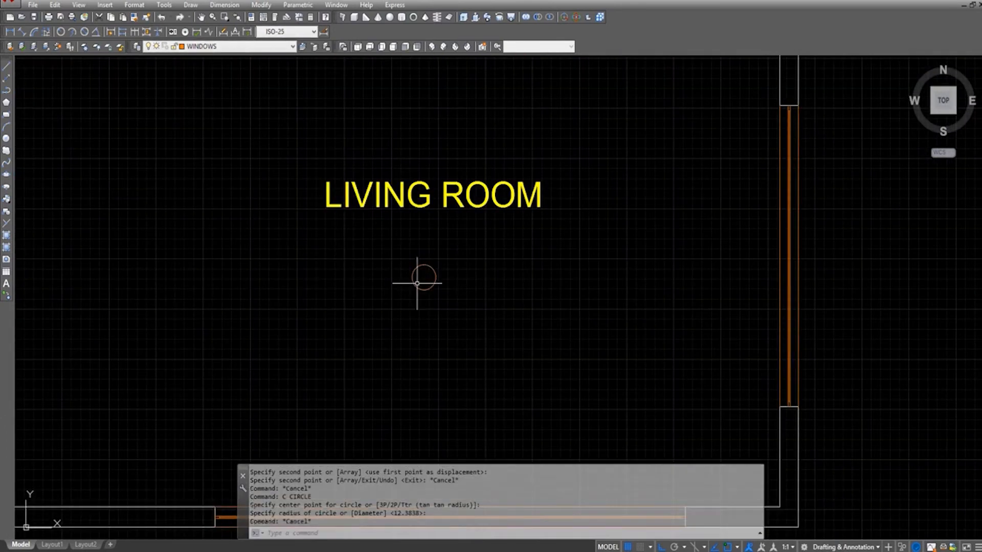
- Draw a vertical line through the circle's centre that extends beyond the circle above and below
type("l")
key("Return")
scroll(425, 276, "up", 4)
left_click(432, 269)
left_click(432, 193)
key("Escape")
left_click_drag(436, 224, 428, 248)
left_click(432, 269)
left_click(431, 354)
key("Escape")
- Draw a horizontal line across the circle that extends beyond it on both sides
key("Return")
scroll(431, 270, "up", 4)
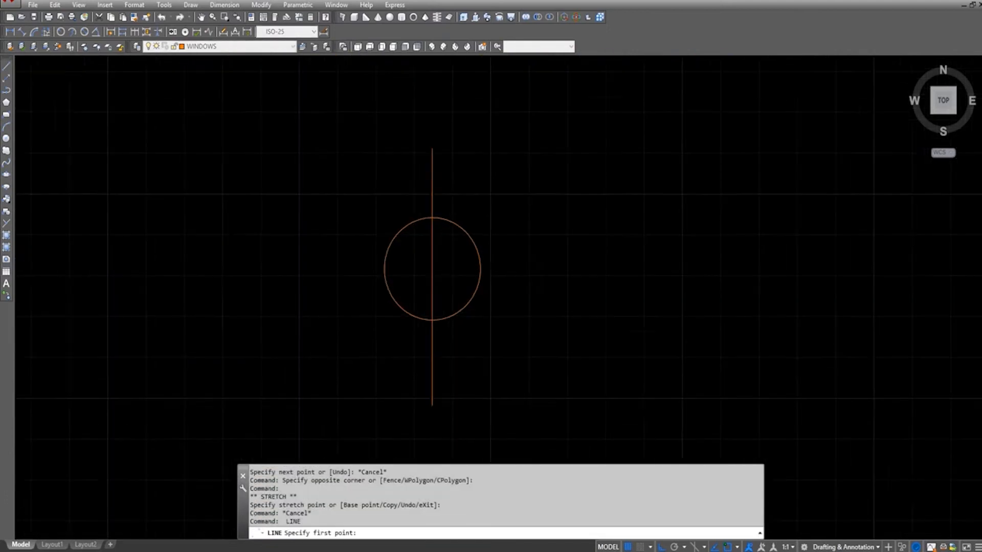
left_click(434, 282)
left_click(651, 282)
key("Escape")
left_click_drag(486, 271, 461, 305)
left_click(434, 281)
left_click(258, 281)
key("Escape")
- Move the horizontal line slightly up onto the circle's centre
type("m")
left_click_drag(594, 305, 572, 266)
key("space")
left_click(593, 330)
left_click(594, 321)
- Fill the circle's upper-right and lower-left quadrants with a solid hatch
type("h")
key("Return")
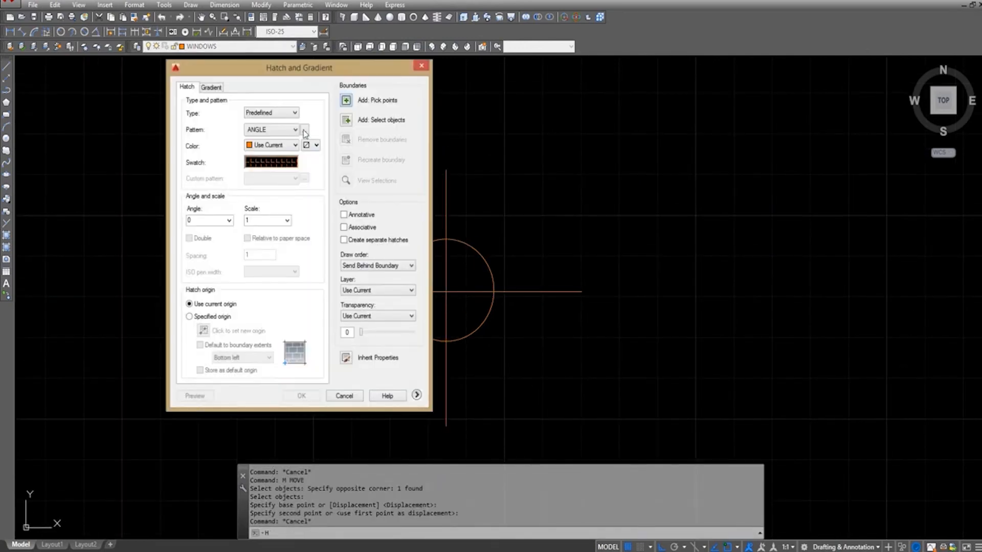
left_click(307, 130)
left_click(299, 274)
left_click(346, 99)
left_click(462, 280)
left_click(427, 309)
key("Return")
key("Return")
key("Escape")
key("Escape")
- Add the multiline text ±0.00 just above the horizontal line, beside the circle's upper-right quadrant
left_click(6, 284)
left_click(495, 235)
left_click(648, 278)
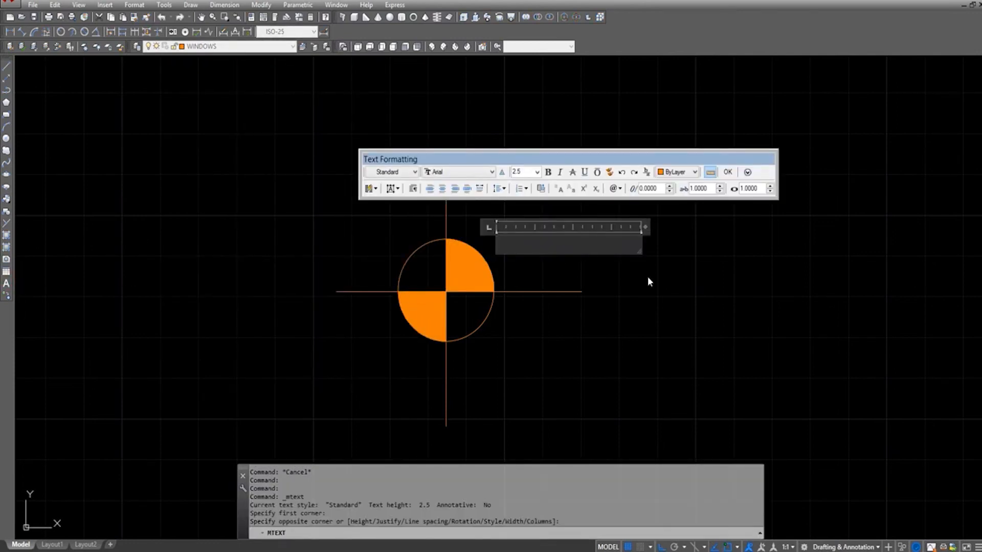
type("5")
key("BackSpace")
type("%%p")
type(".00")
left_click(648, 282)
- Scale the ±0.00 text by a factor of 3 from its lower-left area
type("sc")
left_click(534, 223)
left_click(512, 243)
key("space")
left_click(496, 237)
type("3")
key("Escape")
scroll(546, 245, "down", 4)
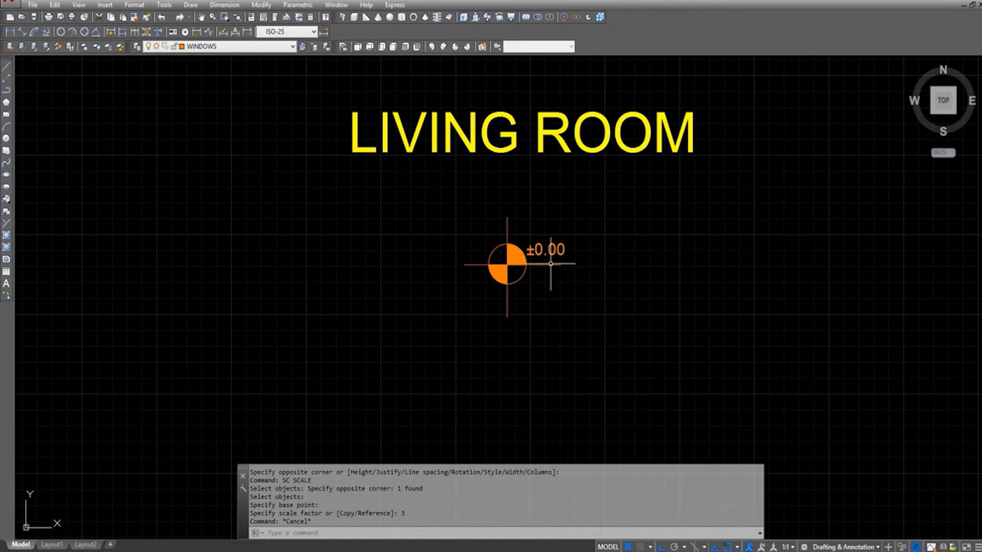
- Scale the ±0.00 text again by a factor of 2
type("sc")
left_click(547, 251)
key("space")
left_click(527, 255)
type("2")
key("Escape")
- Move the ±0.00 text slightly up so it sits clear of the symbol's horizontal line
type("m")
left_click(596, 248)
left_click(593, 250)
key("space")
left_click(689, 282)
left_click(689, 278)
scroll(527, 247, "down", 4)
middle_click_drag(506, 261, 489, 291)
key("Escape")
type("co")
key("space")
left_click(544, 262)
left_click(493, 299)
scroll(499, 285, "up", 4)
key("space")
left_click(510, 285)
scroll(307, 284, "down", 10)
key("Escape")
key("Escape")
- Copy the level symbol with its ±0.00 text horizontally to below the first floor plan's right LIVING ROOM label
type("co")
scroll(328, 284, "up", 6)
left_click(373, 269)
left_click(294, 294)
scroll(294, 288, "up", 4)
key("space")
left_click(348, 279)
scroll(327, 285, "down", 4)
middle_click_drag(594, 286, 128, 294)
middle_click_drag(687, 302, 176, 299)
scroll(499, 285, "up", 2)
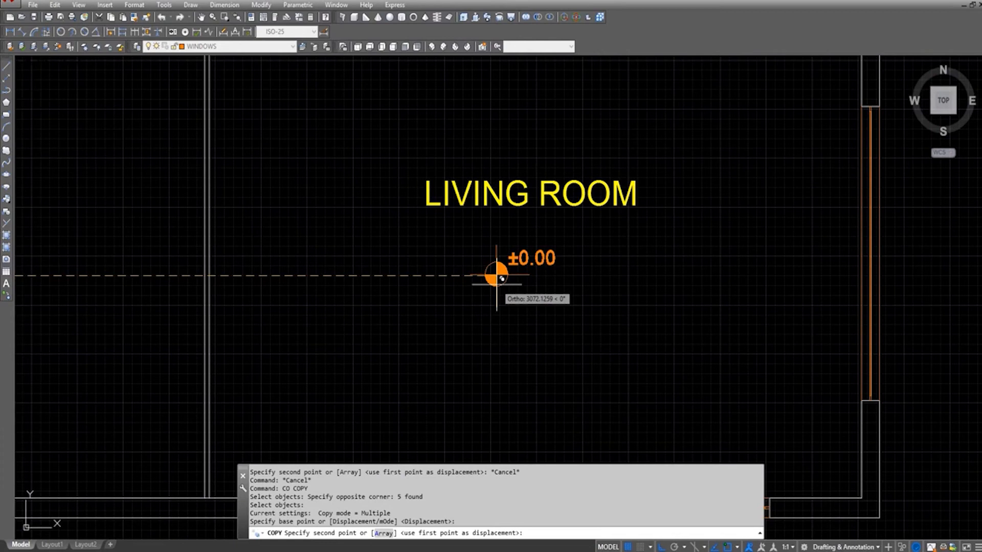
left_click(502, 277)
key("Escape")
- Copy the first floor's LIVING ROOM label horizontally into the space on the left of the partition
scroll(569, 287, "down", 3)
type("co")
left_click(806, 256)
left_click(778, 232)
key("space")
left_click(830, 275)
left_click(495, 315)
key("Escape")
key("Escape")
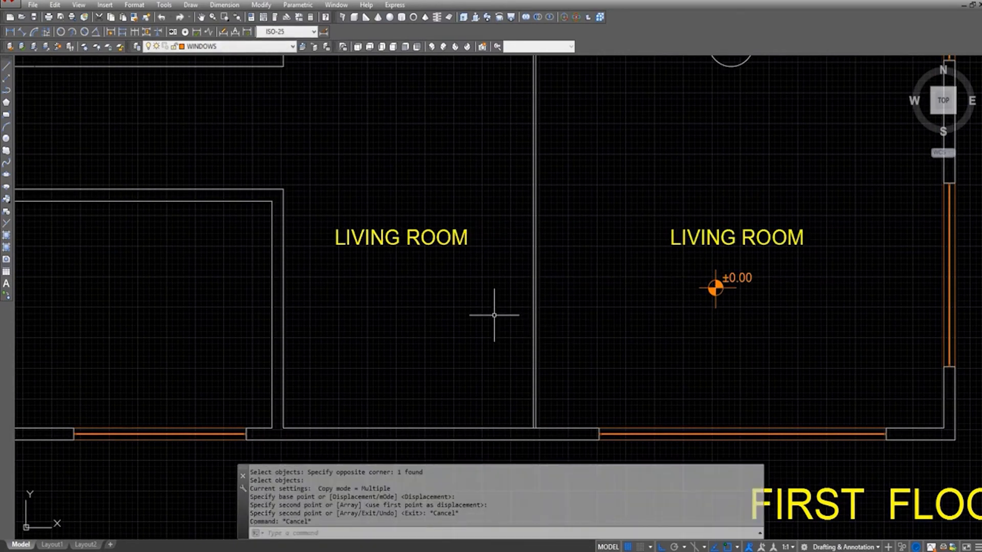
- Change the left LIVING ROOM label on the first floor to RESTING AREA
double_click(396, 241)
type("RESTING AREA")
left_click(386, 318)
- Copy the level symbol with its ±0.00 text horizontally to below the RESTING AREA label
type("co")
key("space")
left_click(779, 333)
left_click(645, 258)
key("space")
left_click(725, 342)
left_click(405, 343)
key("Escape")
- Change the resting area's level text to +5.00
scroll(409, 281, "up", 5)
double_click(411, 278)
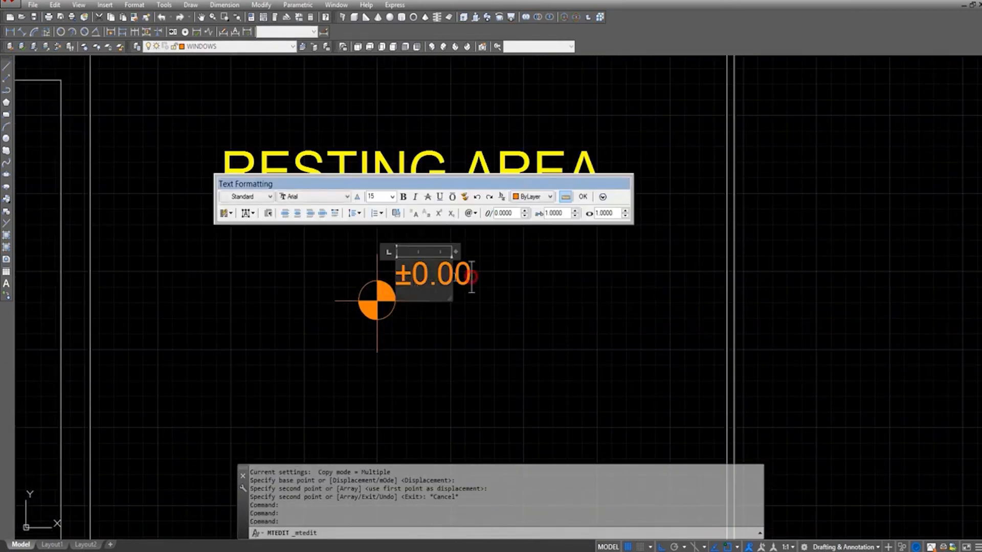
type("+5.00")
left_click(548, 288)
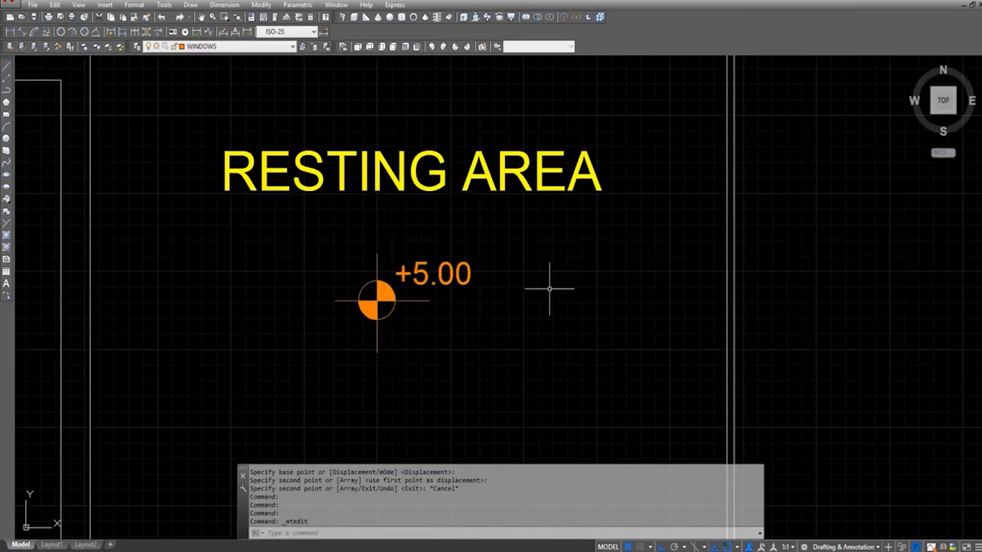
- Draw a short vertical line across the wall thickness, in line with the wall face left of the stairs
scroll(488, 327, "down", 5)
middle_click_drag(424, 311, 519, 210)
scroll(381, 215, "up", 4)
scroll(491, 206, "up", 4)
type("l")
key("space")
left_click(531, 220)
left_click(531, 252)
key("Escape")
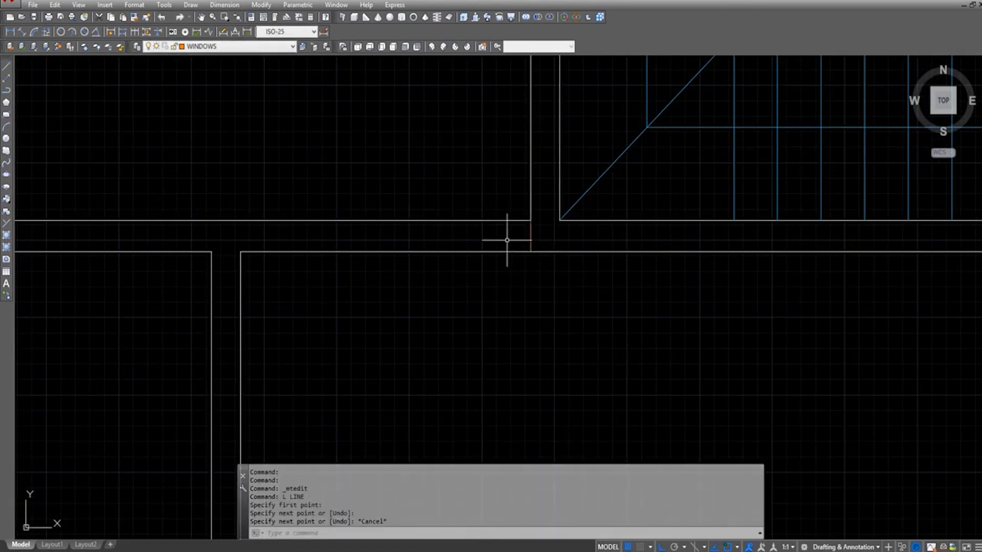
- Offset the short line across the wall 20 to the left and erase the original line
type("o")
key("space")
type("20")
key("space")
left_click(531, 229)
left_click(477, 235)
key("Escape")
left_click(510, 211)
left_click(544, 284)
key("Delete")
- Offset the remaining short line 100 to the left to mark the doorway's other jamb
type("o")
key("space")
type("100")
key("space")
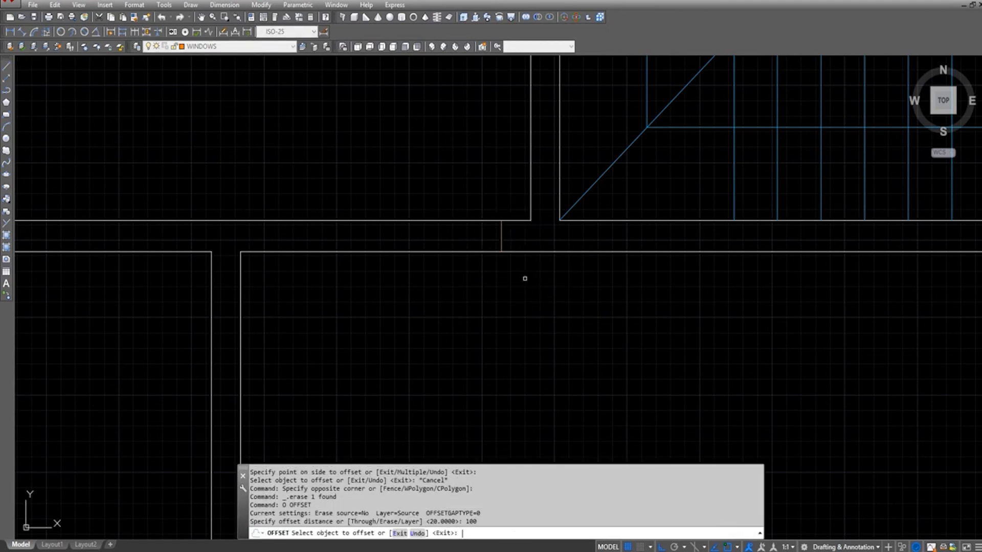
left_click(502, 237)
left_click(458, 240)
key("Escape")
- Trim both wall lines between the two jamb lines to open the doorway
type("tr")
key("space")
key("space")
left_click_drag(458, 198, 438, 269)
key("Escape")
- Match the two doorway jamb lines to the wall line's properties
type("ma")
left_click(348, 220)
left_click(292, 165)
left_click(515, 304)
key("Escape")
middle_click_drag(367, 152, 370, 223)
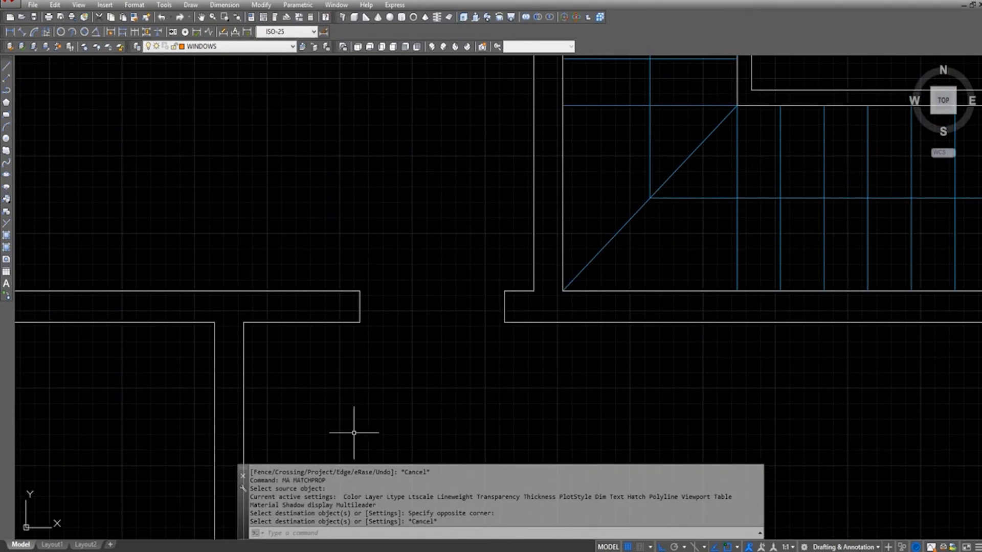
- Make DOOR the current layer and draw a 100-long door leaf line upward from the right jamb's top corner
left_click(241, 46)
left_click(225, 93)
type("l")
key("space")
left_click(504, 290)
type("100")
key("Return")
- Draw a circle centred on the door leaf's lower end with its radius reaching the left jamb's top corner
type("c")
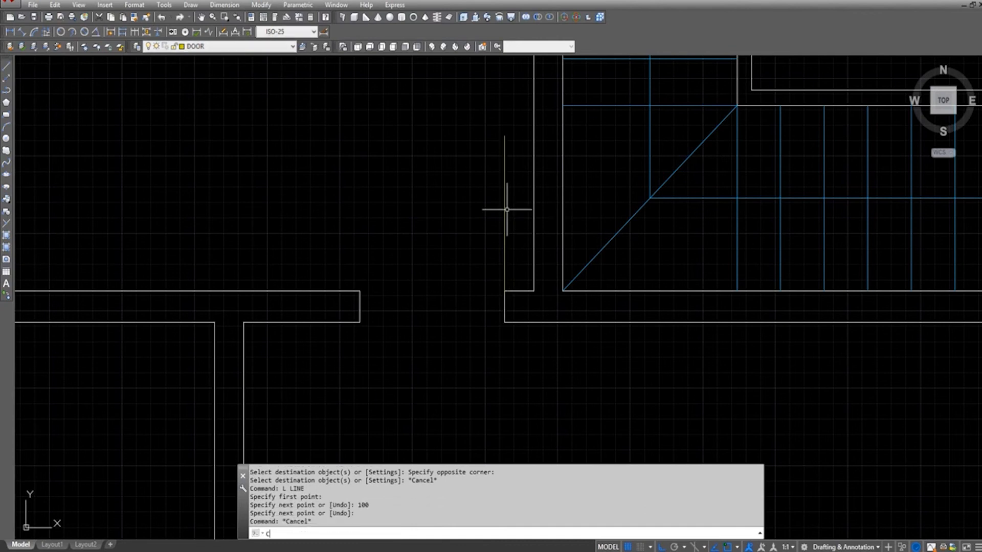
key("space")
left_click(504, 291)
left_click(359, 291)
key("Escape")
- Trim the circle down to the quarter-circle door swing between the left jamb and the leaf's upper end
type("tr")
key("space")
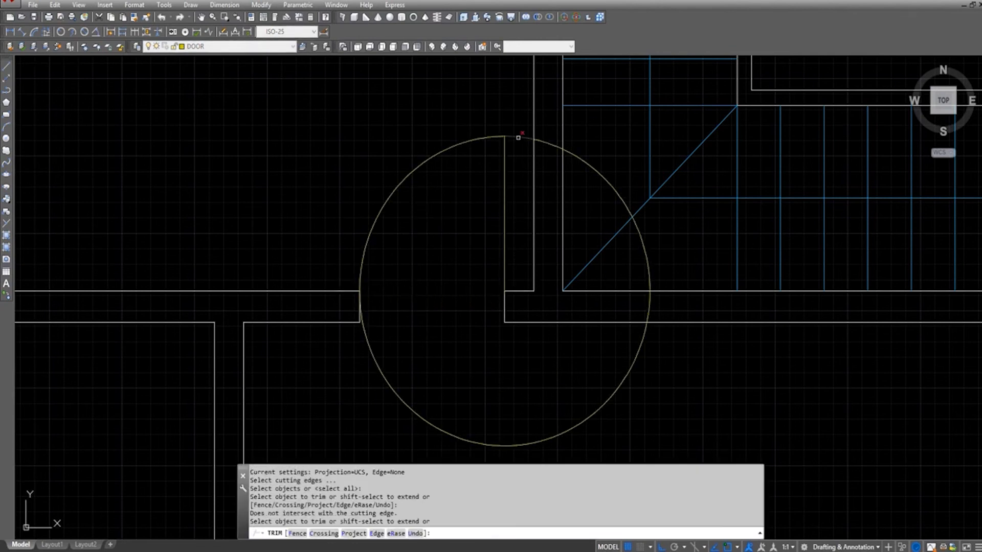
left_click(363, 329)
key("Escape")
scroll(478, 259, "down", 5)
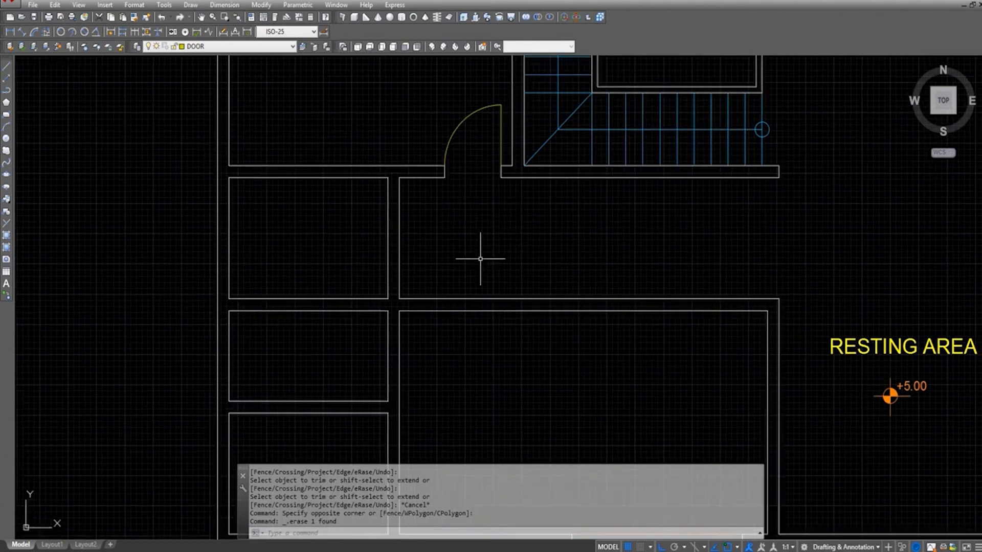
- Draw a line across the corridor's lower wall near its resting-area end and offset it 20 to the left
type("l")
key("space")
scroll(613, 293, "up", 6)
key("Escape")
type("o")
left_click(617, 285)
left_click(579, 290)
key("Escape")
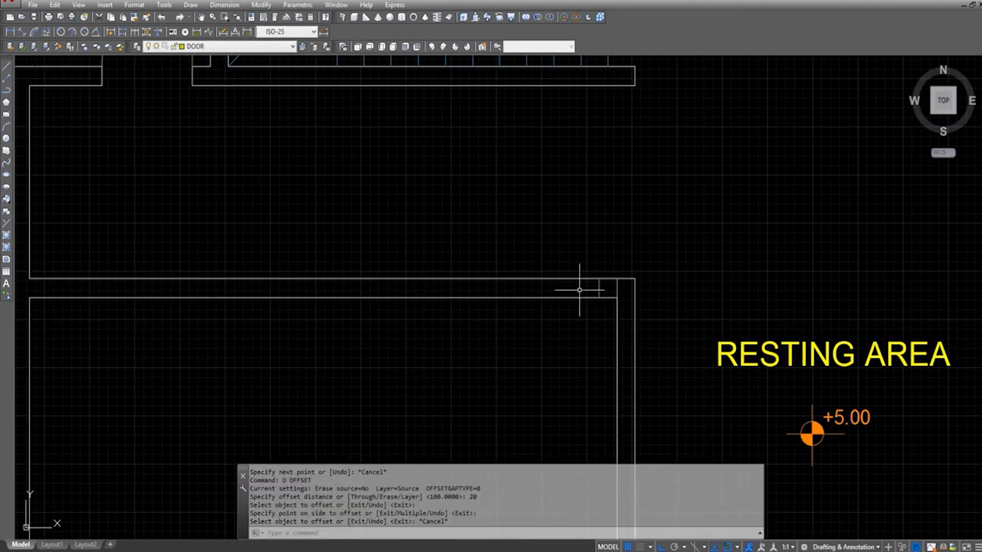
- Offset that jamb line 100 to the left and trim the wall between the two jambs to open a doorway
type("o")
key("space")
type("1")
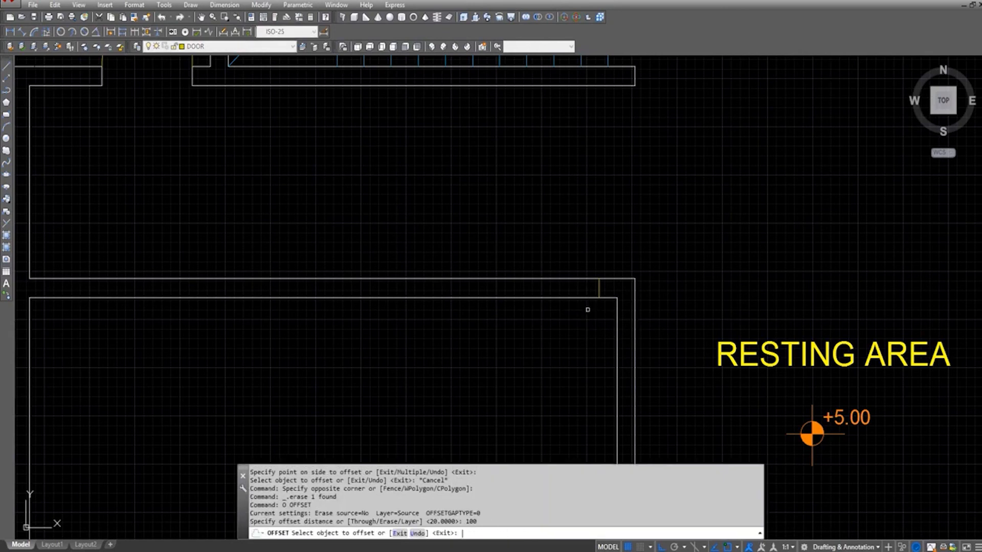
key("Escape")
type("tr")
key("space")
key("space")
left_click(555, 274)
left_click(555, 312)
key("Escape")
- Match both jamb lines of the large room's new doorway to the wall line's properties
type("m")
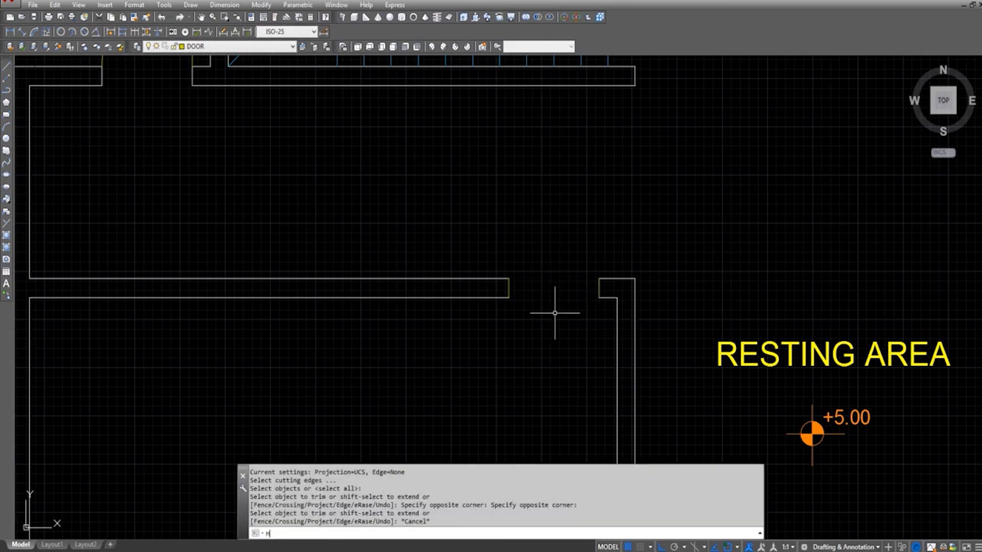
left_click(496, 278)
left_click(459, 239)
left_click(602, 325)
key("Escape")
- Draw a line across the wall at the middle small room's upper right corner and offset it 20 downward
scroll(533, 230, "down", 2)
middle_click_drag(533, 230, 583, 169)
type("l")
scroll(481, 208, "up", 4)
left_click(486, 207)
left_click(453, 207)
key("Escape")
type("o")
key("space")
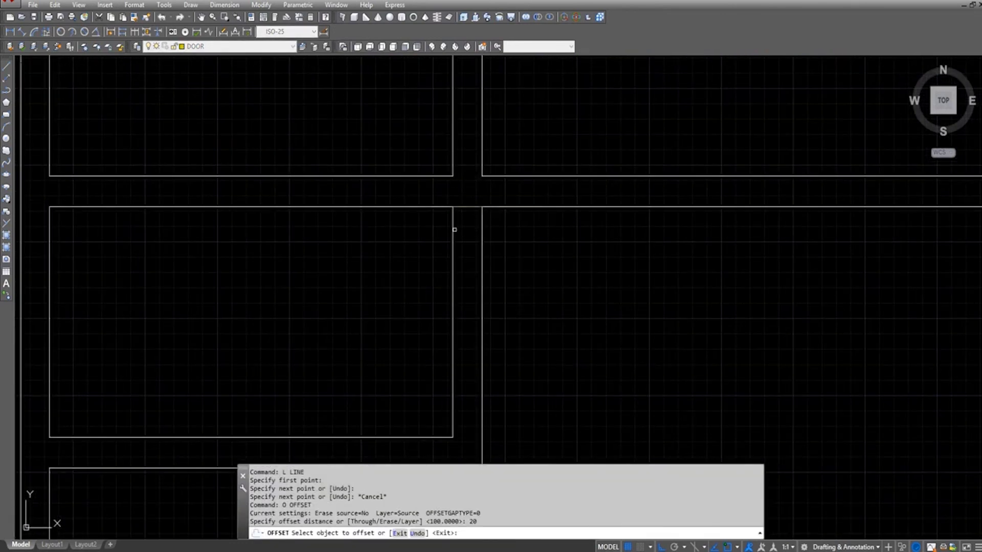
left_click(466, 209)
left_click(472, 231)
key("Escape")
- Offset the middle small room's jamb line 100 downward and erase the construction line at the wall corner
type("o")
key("space")
type("100")
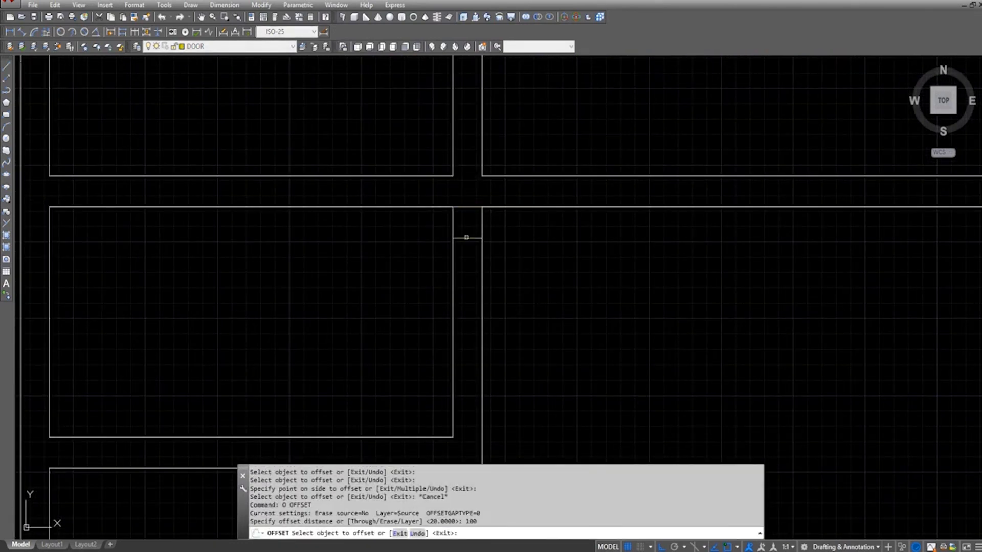
left_click(467, 237)
left_click(474, 273)
key("Escape")
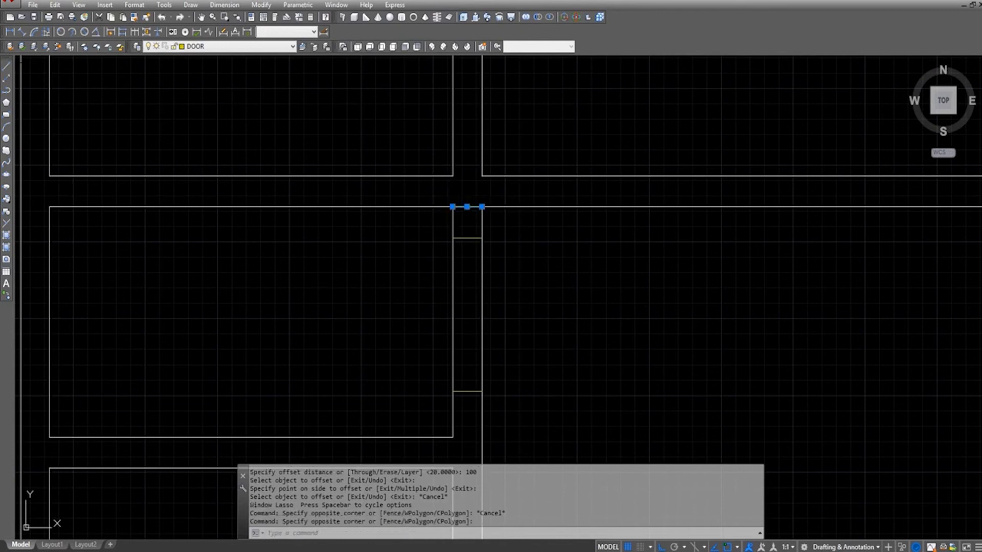
key("Delete")
- Trim the wall lines between the middle small room's two jambs to open its doorway
type("tr")
key("space")
key("space")
left_click(494, 292)
left_click(430, 303)
key("Escape")
- Match the middle small room's two jamb lines to the adjoining wall line's properties
type("m")
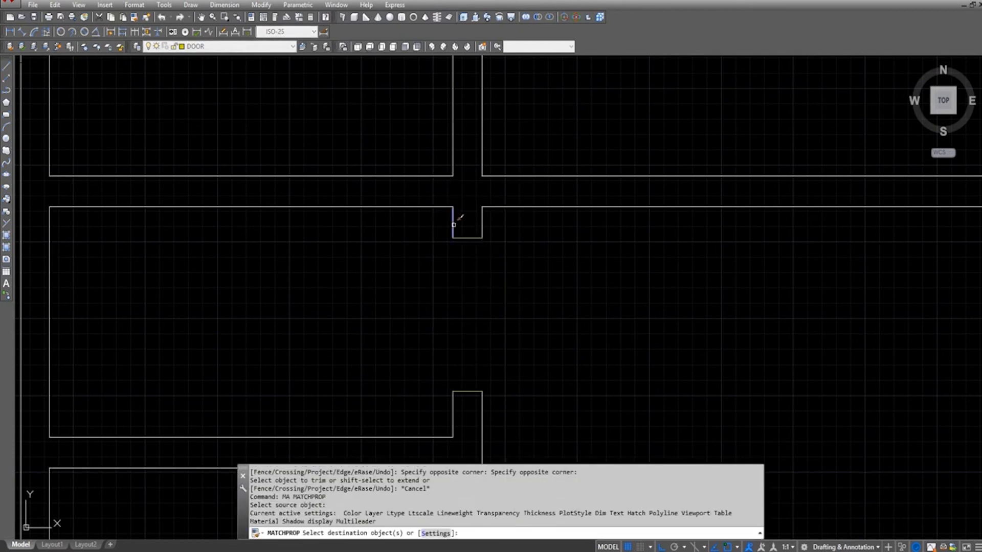
left_click(441, 215)
left_click(532, 419)
key("Escape")
- Copy the middle small room's jamb lines down to the right wall of the lowest small room
scroll(474, 179, "down", 4)
type("co")
key("space")
scroll(470, 220, "up", 2)
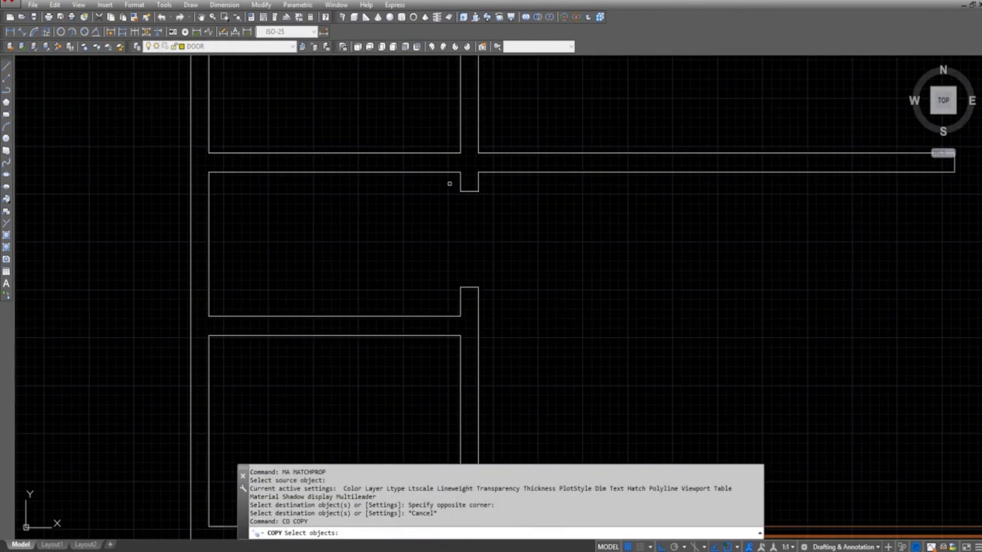
left_click(450, 184)
left_click(539, 311)
key("Escape")
- Trim the wall lines between the copied jambs to open the lowest small room's doorway
type("tr")
key("space")
key("space")
left_click(490, 351)
left_click(430, 371)
scroll(448, 352, "down", 4)
key("Escape")
- Copy the lowest small room's jamb lines up to the right wall of the uppermost small room, starting at its upper corner
type("c")
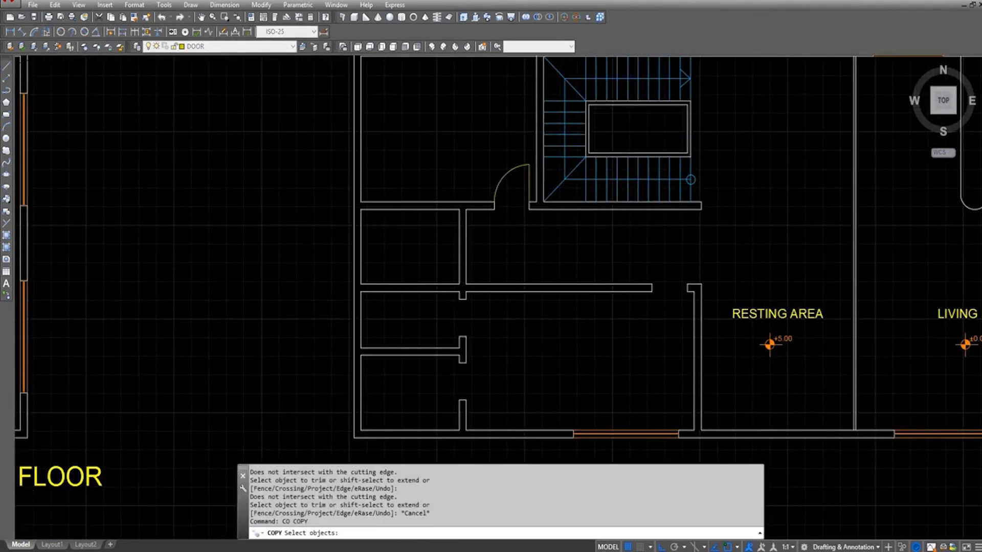
scroll(449, 366, "up", 2)
left_click(452, 358)
left_click(482, 432)
key("space")
scroll(468, 349, "up", 2)
left_click(464, 349)
scroll(461, 337, "down", 3)
scroll(468, 169, "up", 3)
left_click(448, 148)
key("Escape")
- Trim the wall lines between the uppermost small room's jambs to open its doorway
type("tr")
key("space")
key("space")
left_click(483, 206)
left_click(430, 216)
key("Escape")
- Copy the existing door's leaf and swing into the empty space above the RESTING AREA label
type("c")
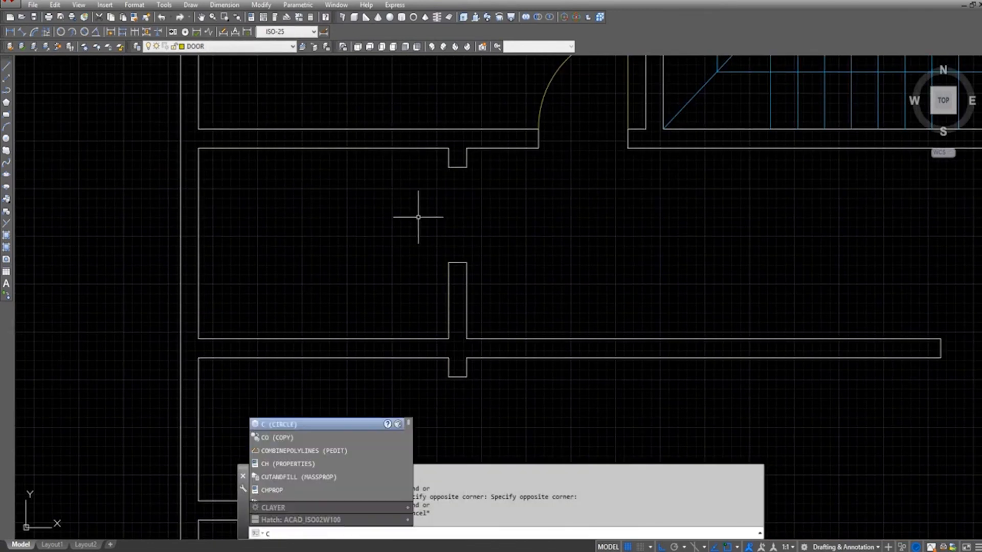
type("o")
scroll(418, 217, "down", 3)
scroll(529, 155, "up", 2)
left_click(556, 123)
left_click(489, 226)
key("space")
left_click(490, 229)
key("F8")
left_click(569, 214)
key("Escape")
key("Escape")
- Make a second copy of the loose door just below the first one in the resting area
middle_click_drag(565, 247, 553, 221)
type("co")
left_click(599, 130)
left_click(510, 229)
key("space")
left_click(531, 228)
left_click(587, 293)
key("Escape")
key("Escape")
- Rotate the second loose door copy 90 degrees counterclockwise so its leaf lies horizontally
type("ro")
key("F8")
left_click(632, 146)
- Move the rotated door from its hinge point to the upper jamb corner of the uppermost small room's doorway
middle_click_drag(552, 219, 645, 259)
type("m")
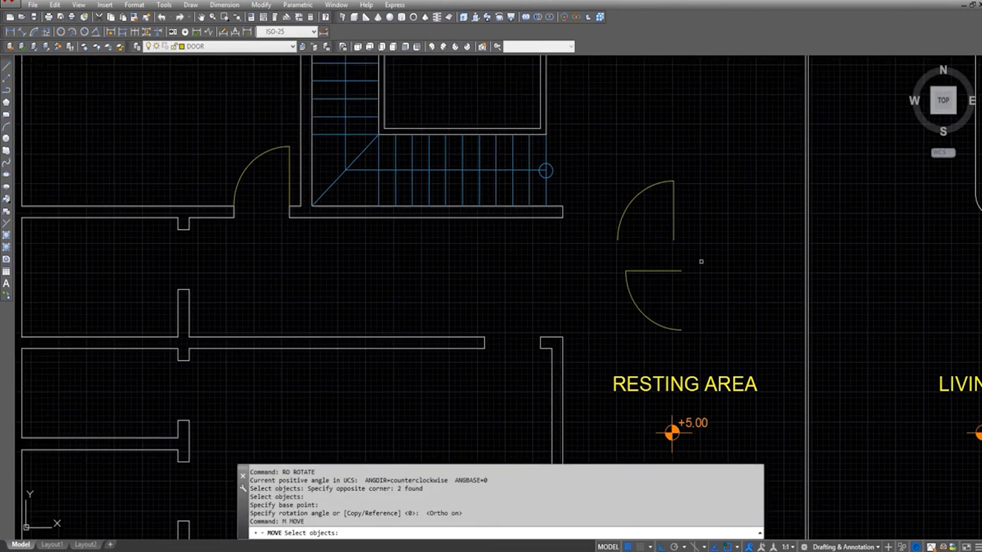
left_click(682, 270)
middle_click_drag(154, 231, 312, 235)
scroll(313, 236, "up", 2)
left_click(373, 224)
scroll(372, 220, "down", 3)
key("Escape")
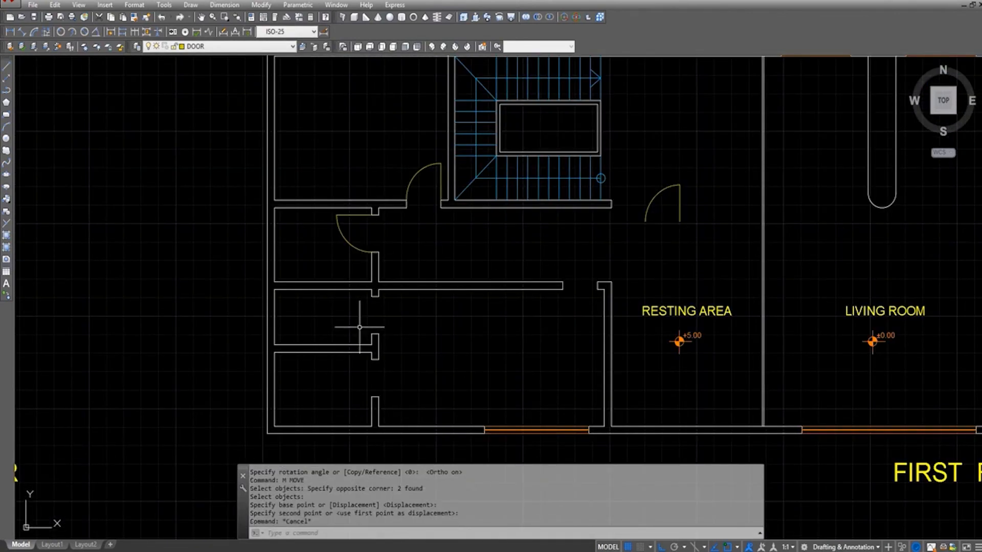
- Copy the uppermost small room's door to the doorways of the two small rooms below it
type("co")
scroll(351, 241, "up", 1)
scroll(351, 241, "up", 2)
left_click(369, 167)
left_click(321, 280)
left_click(403, 172)
middle_click_drag(404, 408, 401, 245)
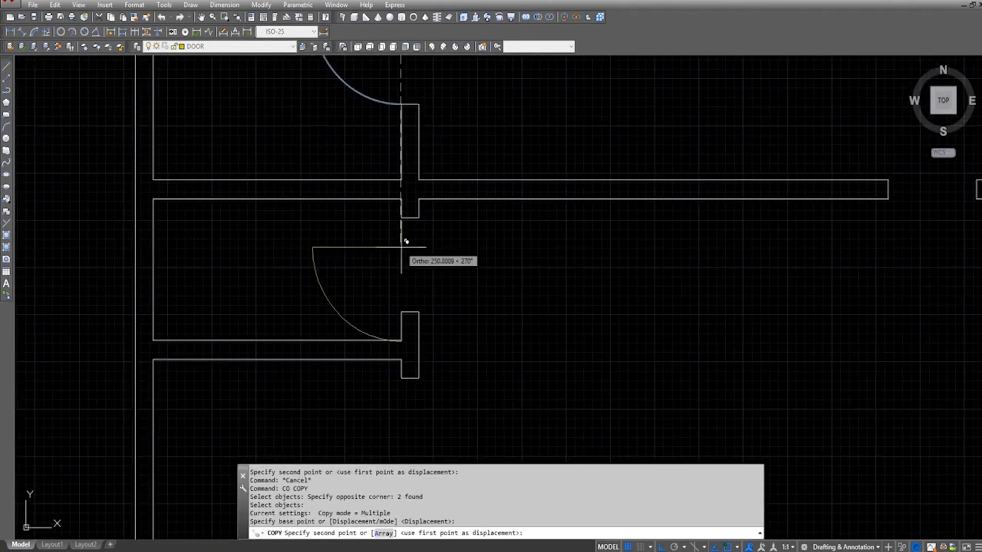
left_click(401, 217)
middle_click_drag(407, 382, 412, 222)
left_click(406, 219)
key("Escape")
- Rotate the remaining loose door in the resting area by 180 degrees
scroll(395, 234, "down", 5)
type("r")
key("Return")
left_click(591, 157)
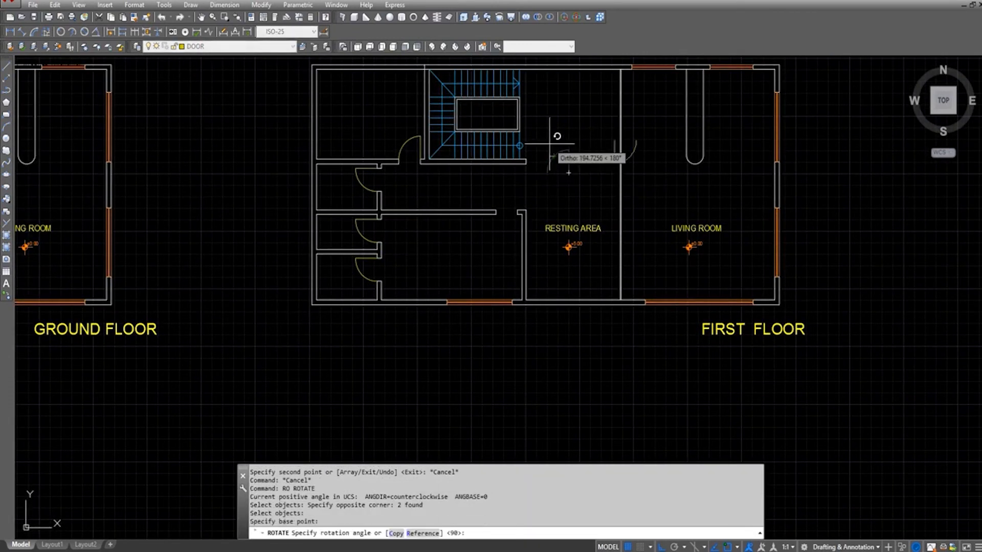
left_click(551, 145)
type("mi")
key("Return")
left_click(594, 131)
key("Escape")
key("Escape")
- Mirror the loose door across a vertical axis into the resting area and erase the original door
type("m")
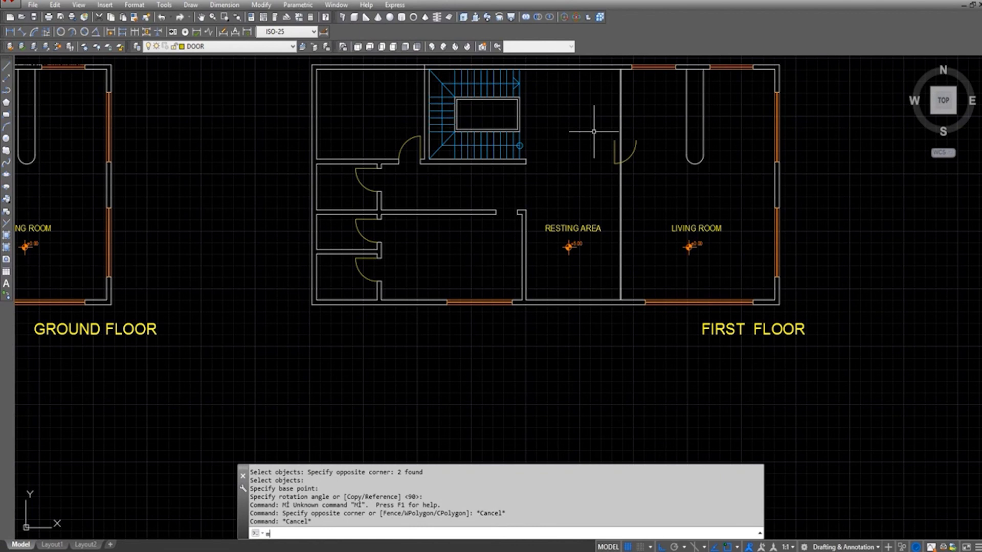
key("Return")
left_click(585, 107)
left_click(594, 181)
key("Return")
key("Escape")
left_click(606, 136)
left_click(651, 180)
key("Delete")
- Move the mirrored door into the large room's doorway, with its hinge at the right jamb's lower corner
type("m")
left_click(580, 159)
left_click(543, 146)
key("Return")
scroll(559, 144, "up", 4)
left_click(539, 132)
scroll(458, 323, "up", 4)
left_click(444, 314)
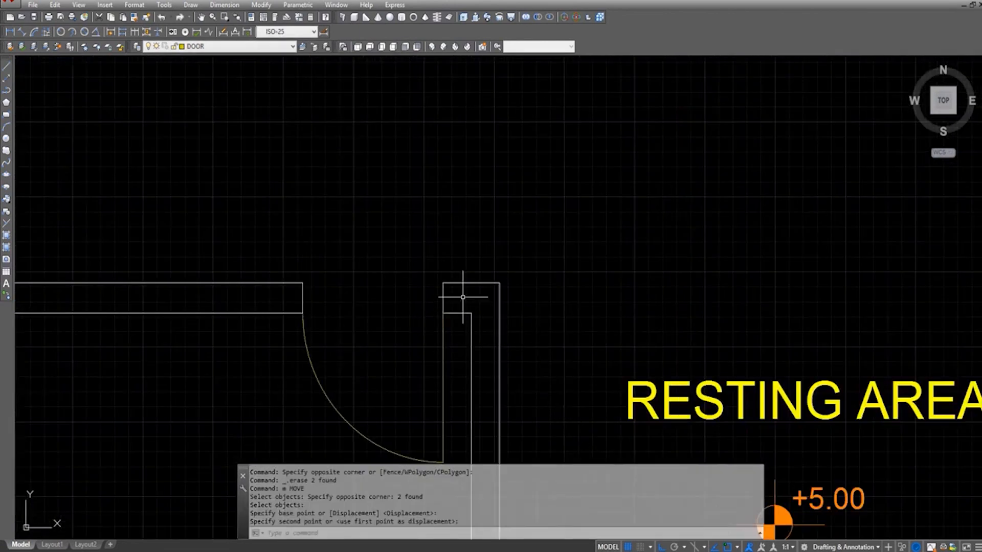
- Copy the RESTING AREA label into the room beside the staircase and change the copy's text to BEDROOM
scroll(461, 298, "down", 8)
key("Escape")
type("co")
key("Return")
left_click(545, 330)
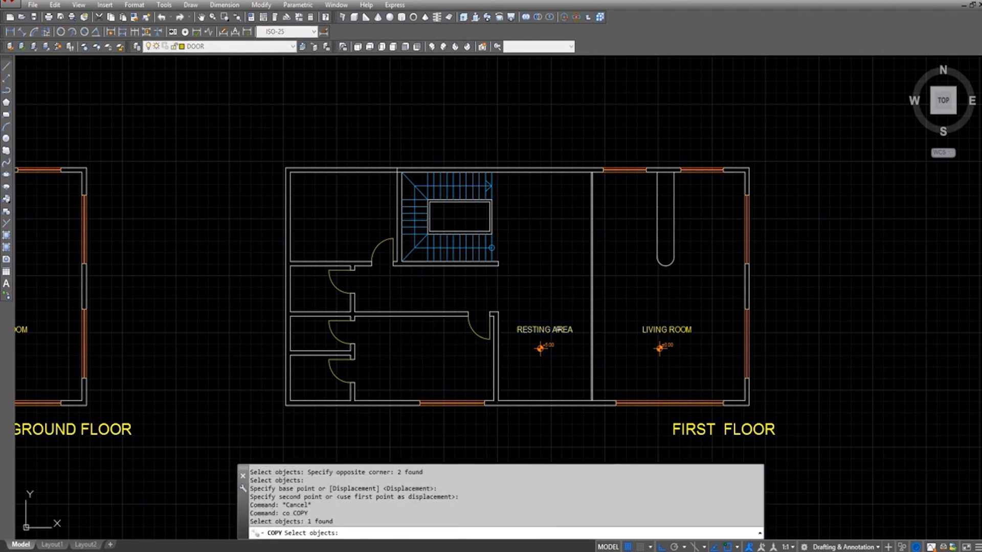
key("Return")
left_click(523, 330)
key("F8")
scroll(303, 212, "up", 3)
left_click(327, 212)
key("Escape")
double_click(348, 213)
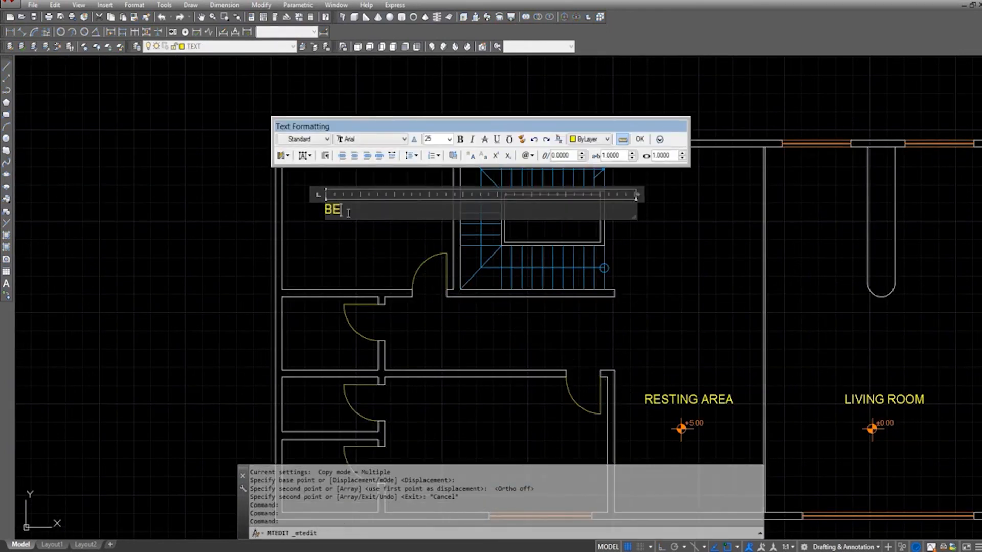
left_click(362, 239)
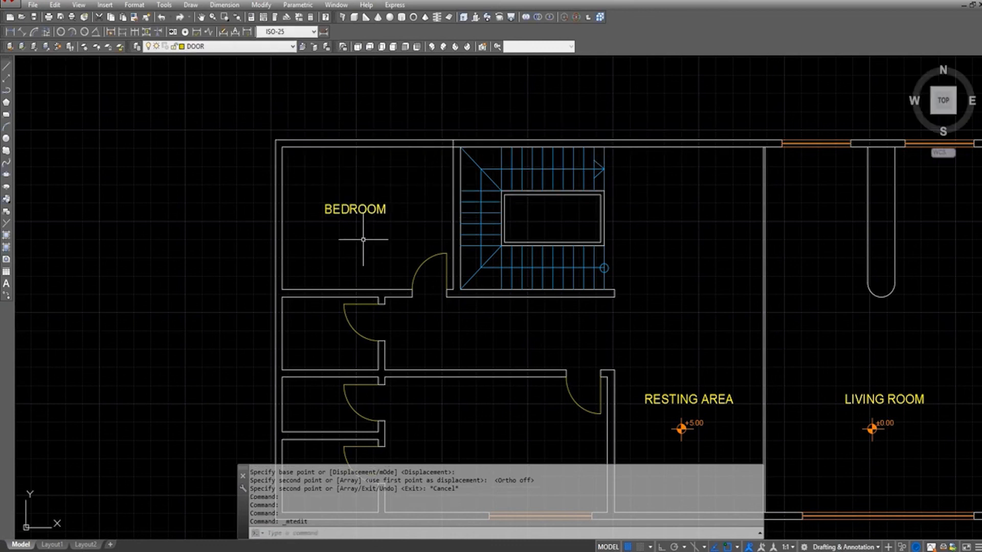
- Copy the BEDROOM label into the large room below the corridor
type("co")
key("Return")
left_click(364, 239)
left_click(349, 201)
key("Return")
left_click(354, 213)
middle_click_drag(415, 349, 380, 199)
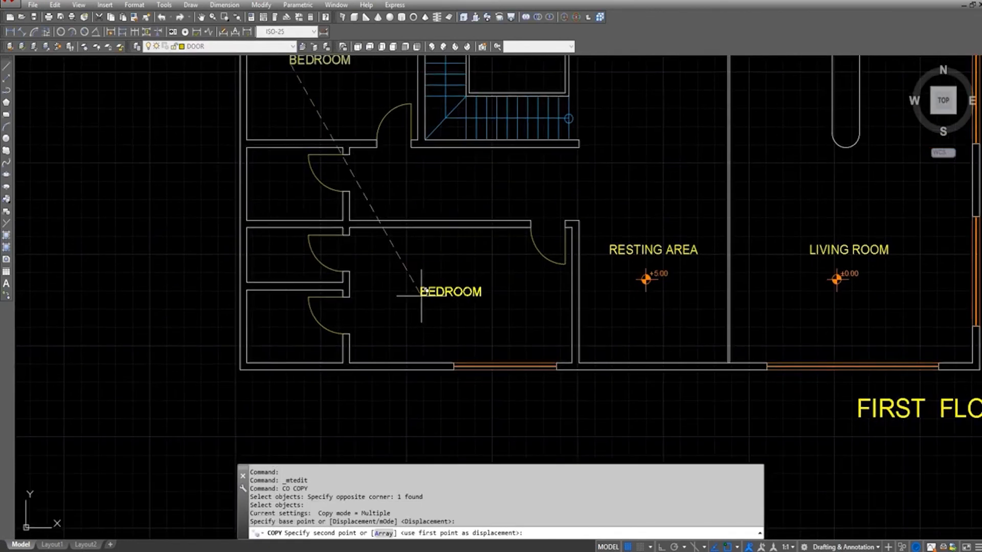
left_click(436, 292)
key("Escape")
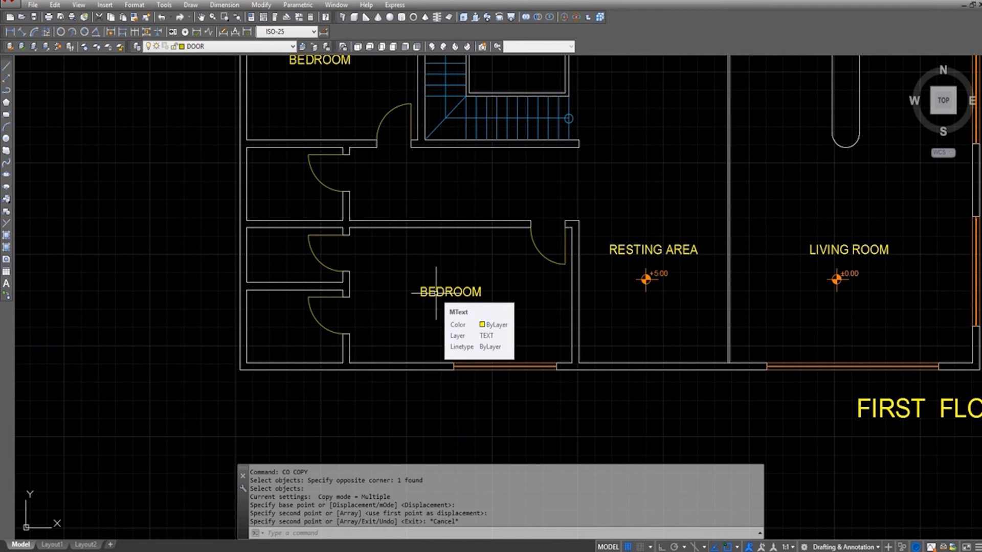
- Copy the large room's BEDROOM label into the lowest small room and change the copy's text to CHANGING ROOM
type("co")
left_click(443, 292)
key("Return")
left_click(443, 292)
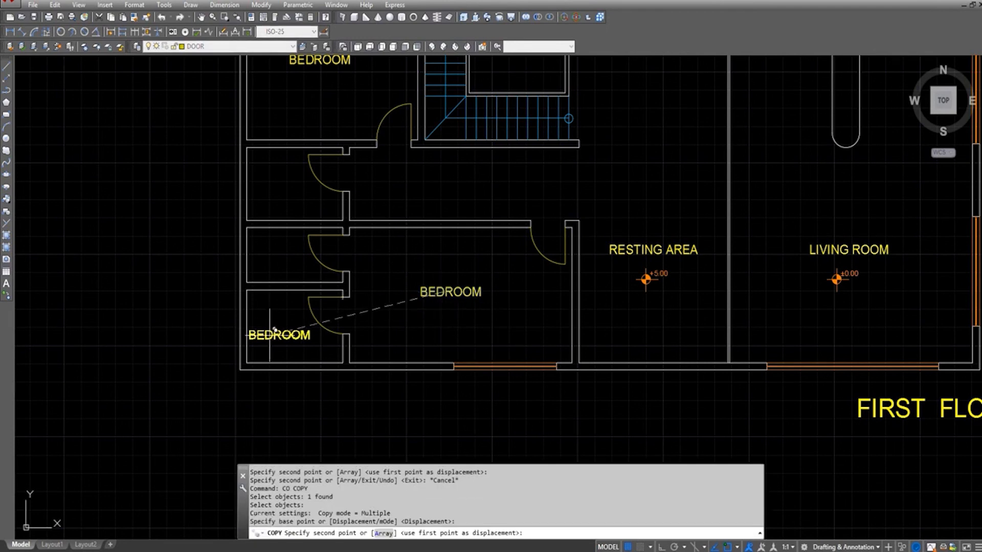
scroll(275, 335, "up", 3)
left_click(289, 338)
key("Escape")
double_click(289, 339)
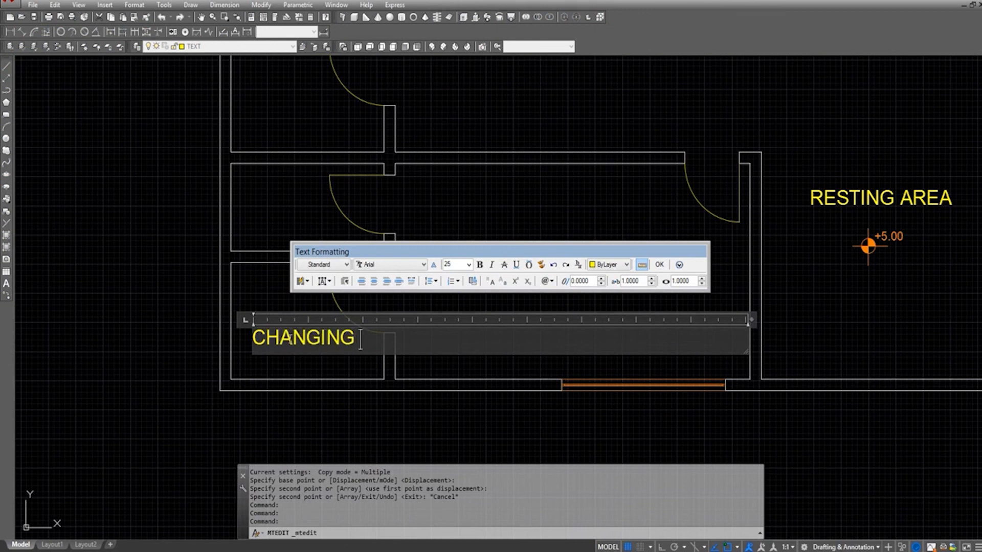
left_click(434, 301)
- Scale the CHANGING ROOM label by a factor of 1/2 and move it slightly toward the room's outer wall
type("sc")
left_click(304, 337)
key("space")
left_click(303, 336)
type("1/2 m")
left_click(333, 339)
key("space")
left_click(553, 340)
left_click(534, 338)
- Copy the CHANGING ROOM label straight up into the middle small room
middle_click_drag(330, 271, 362, 301)
type("co")
left_click(333, 365)
key("space")
left_click(177, 353)
left_click(188, 235)
key("Escape")
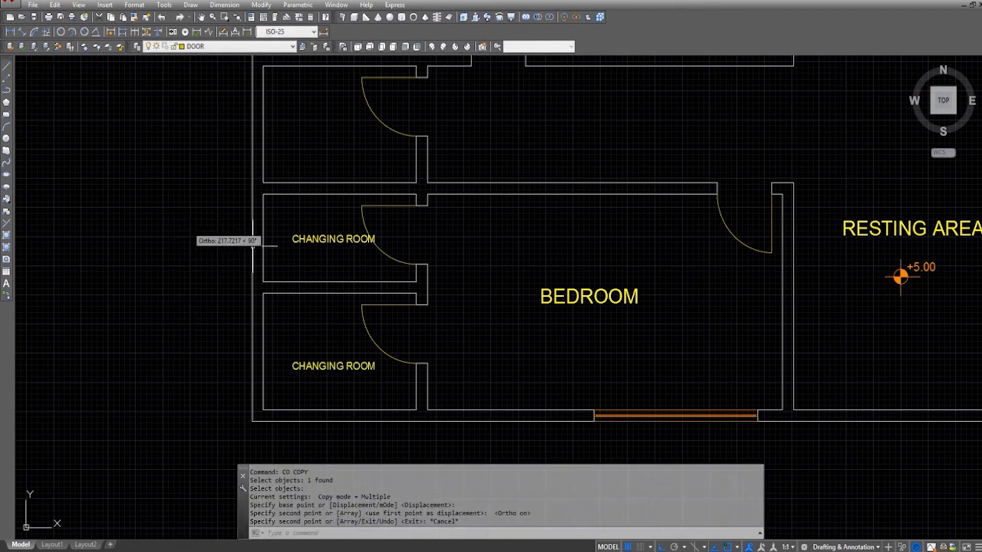
- Change the middle small room's label text to BATHROOM
double_click(313, 247)
type("BATH")
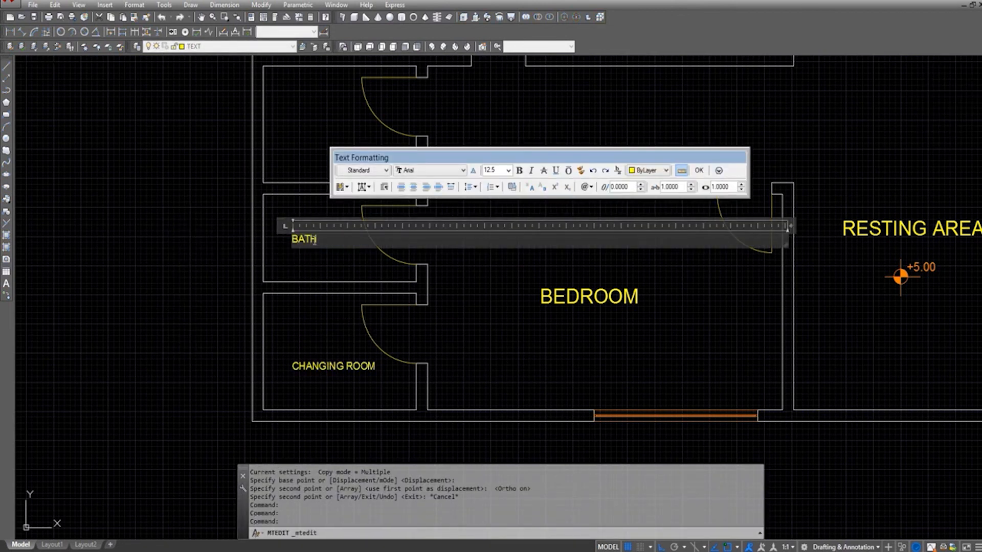
left_click(337, 255)
left_click_drag(336, 161, 338, 166)
- Copy the BATHROOM label straight up into the uppermost small room
middle_click_drag(337, 166, 338, 237)
type("co")
left_click(337, 282)
left_click(308, 330)
key("space")
left_click(201, 311)
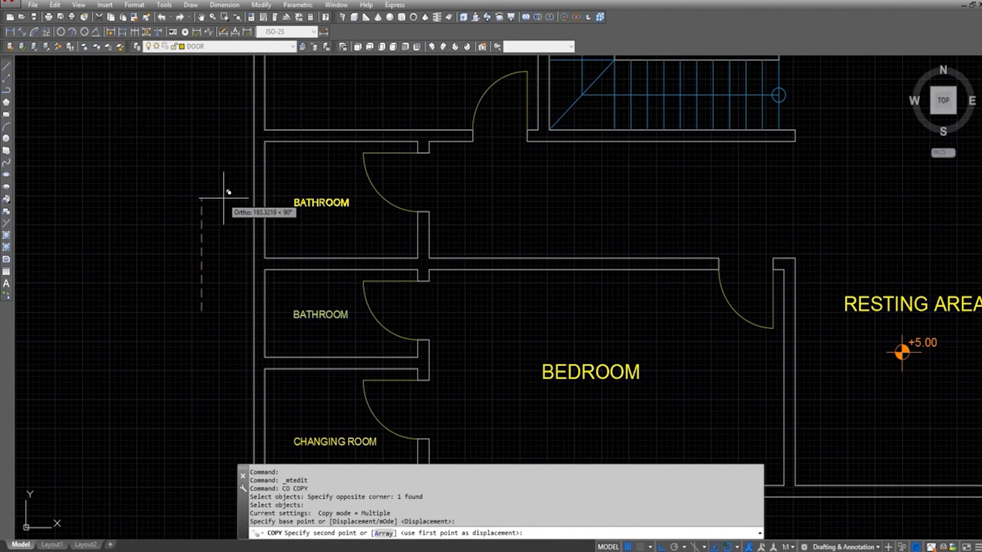